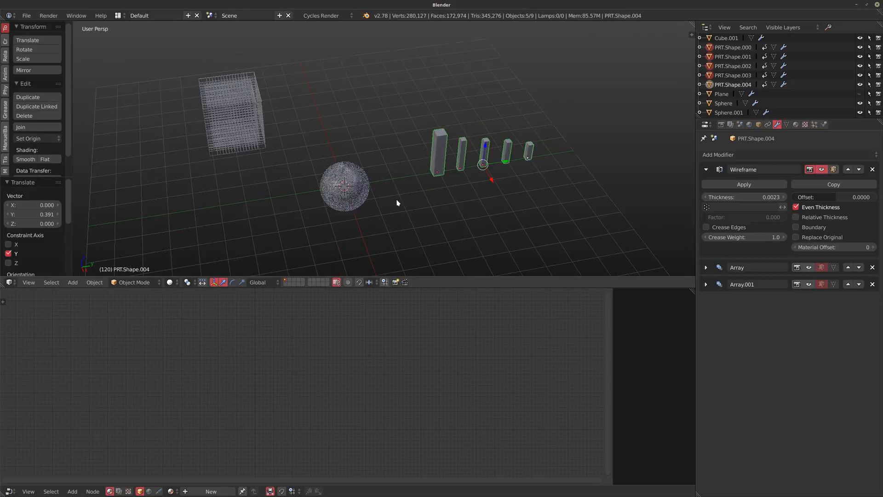
Step: Hide the tool shelf, darken the world background color to black and check it in the rendered preview
key(t)
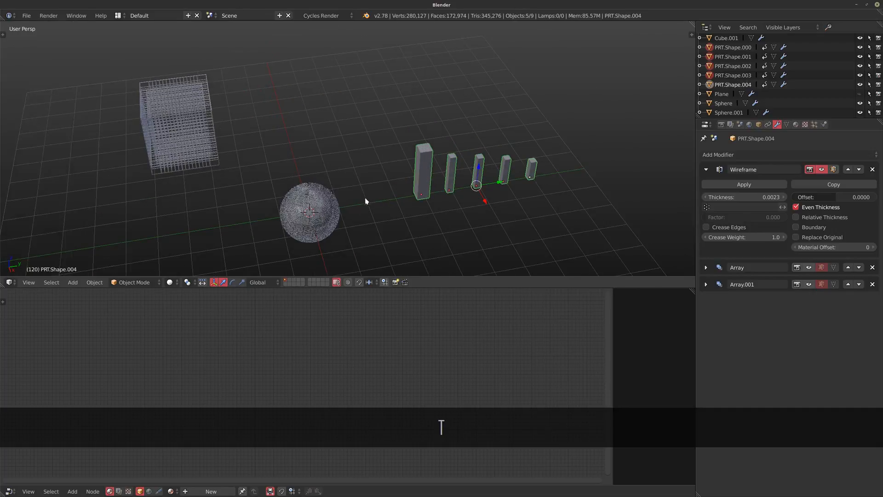
click(749, 125)
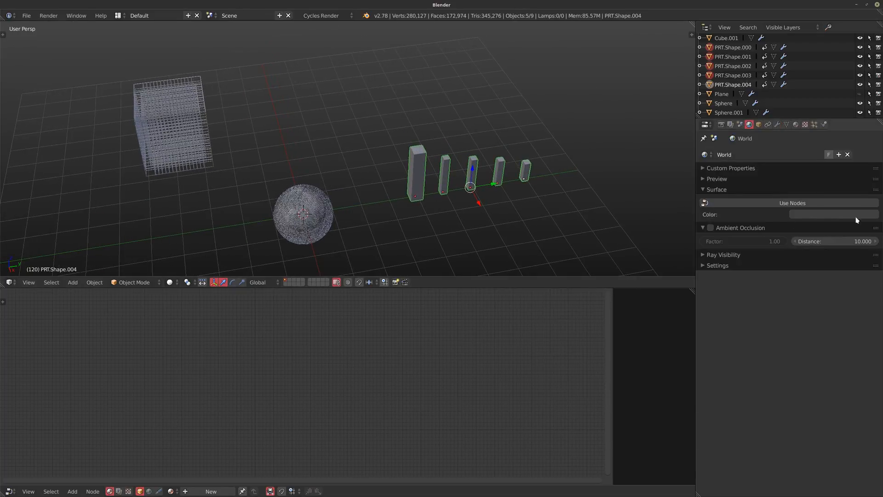
click(825, 217)
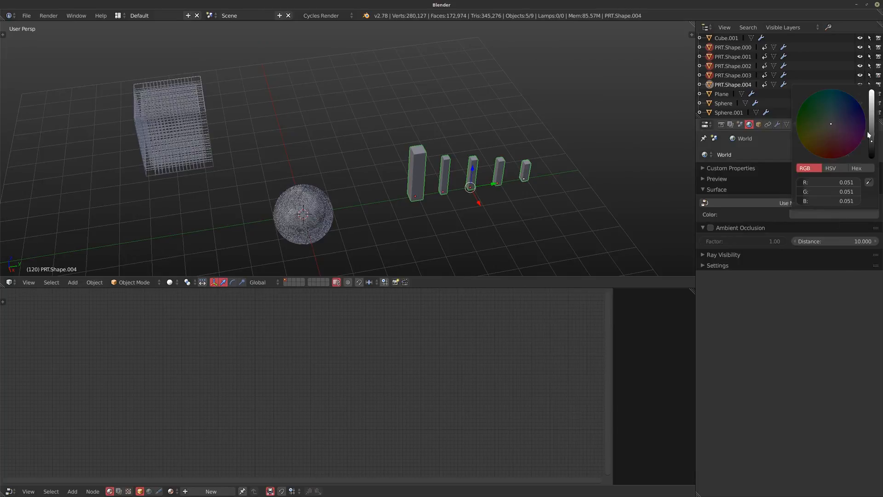
drag(874, 145, 873, 157)
shift+middle_drag(291, 181, 311, 169)
key(shift+z)
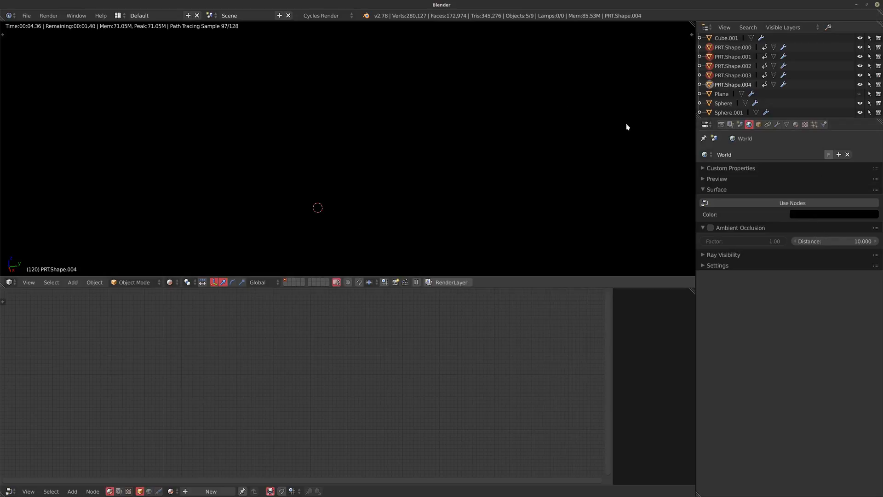
key(shift+z)
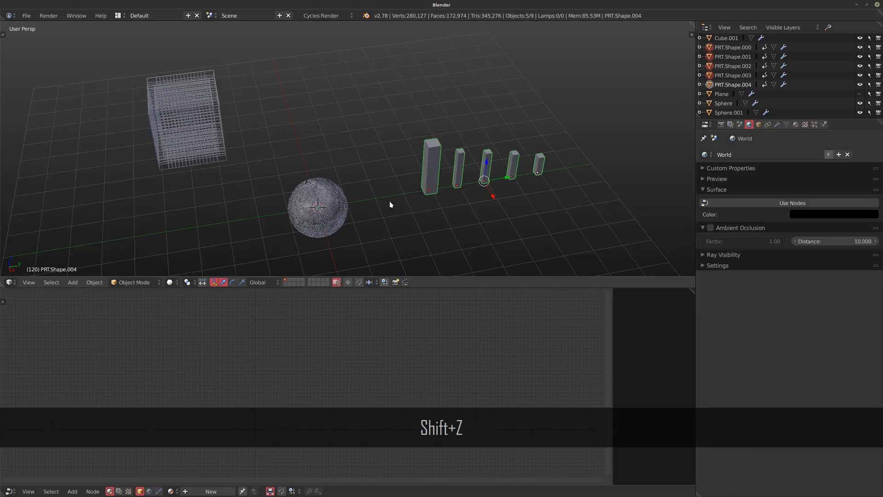
Step: Examine the row of five rectangular bars up close in the 3D view
shift+middle_drag(252, 156, 278, 173)
scroll(227, 152, up, 3)
scroll(278, 173, down, 4)
shift+middle_drag(465, 188, 385, 172)
scroll(435, 172, up, 2)
shift+middle_drag(478, 148, 378, 196)
scroll(242, 169, up, 2)
shift+middle_drag(292, 161, 215, 161)
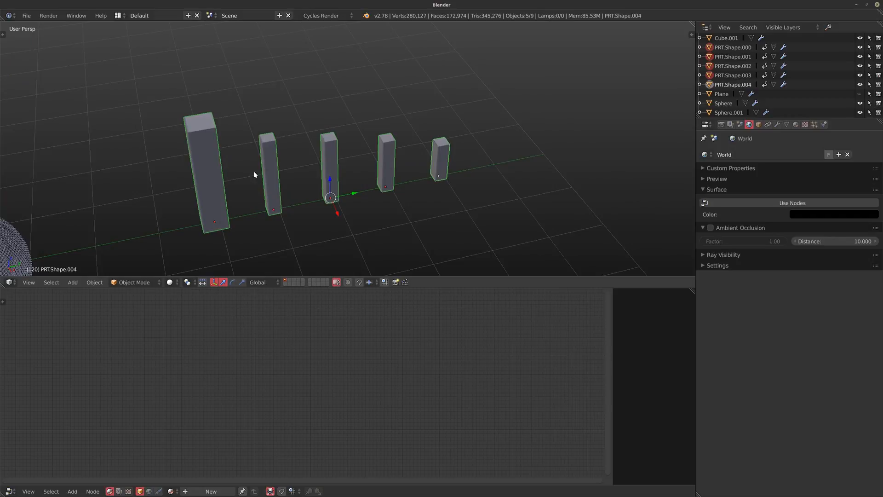
shift+middle_drag(318, 192, 378, 201)
Step: Select the tallest bar in the row and review its Wireframe and Array modifiers
right_click(219, 184)
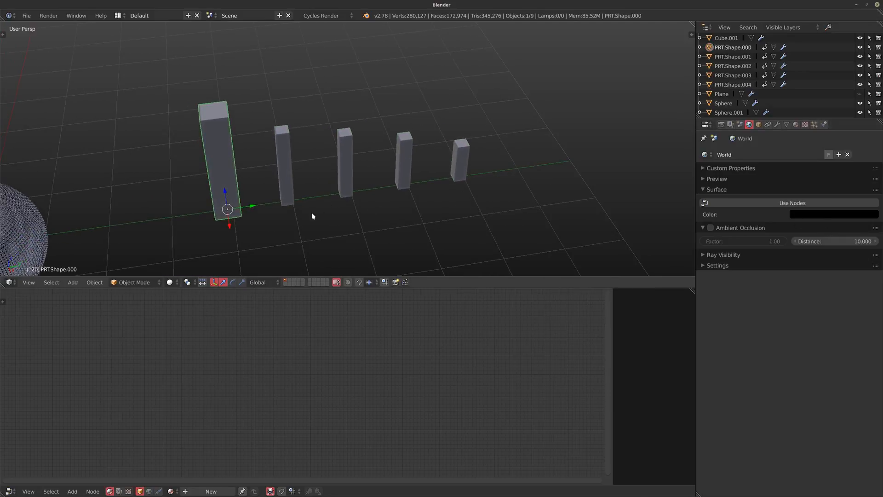
scroll(312, 217, up, 6)
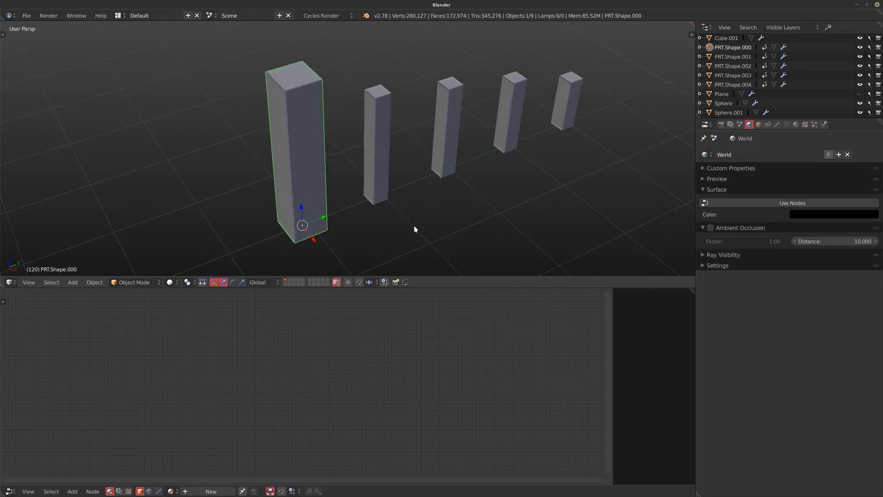
middle_drag(415, 228, 505, 150)
click(778, 124)
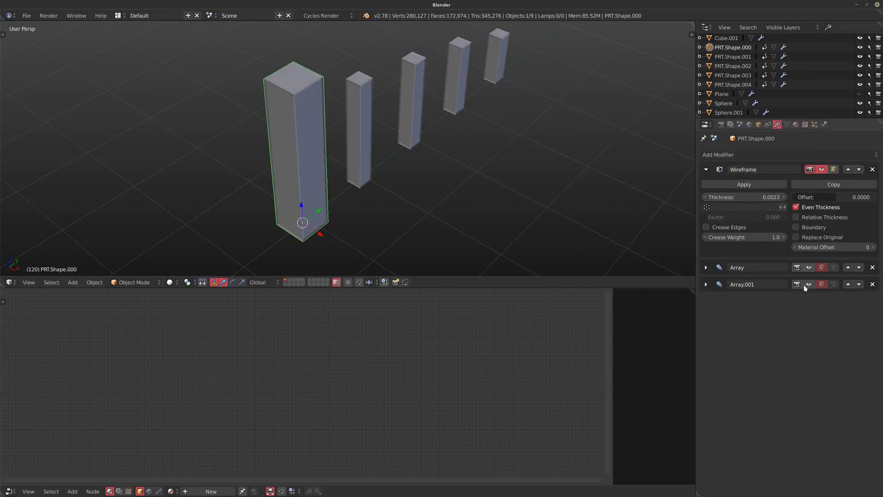
scroll(298, 104, up, 3)
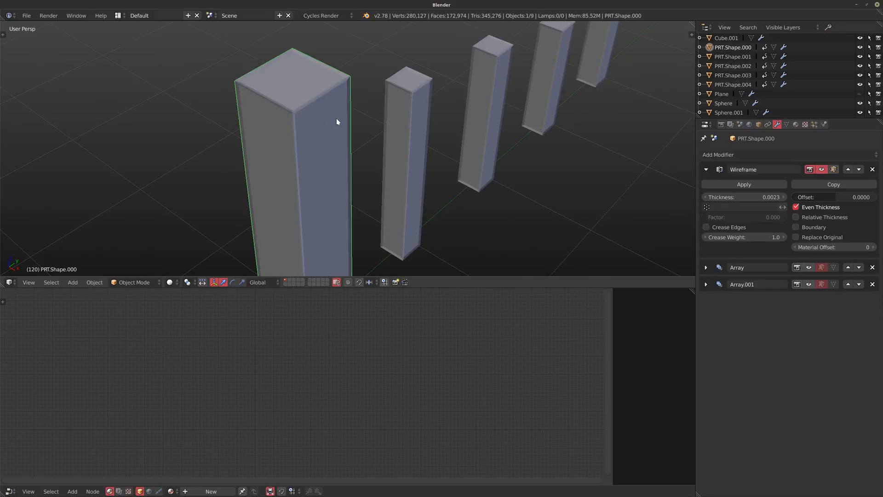
shift+middle_drag(379, 212, 367, 184)
scroll(406, 206, down, 3)
shift+middle_drag(416, 214, 399, 200)
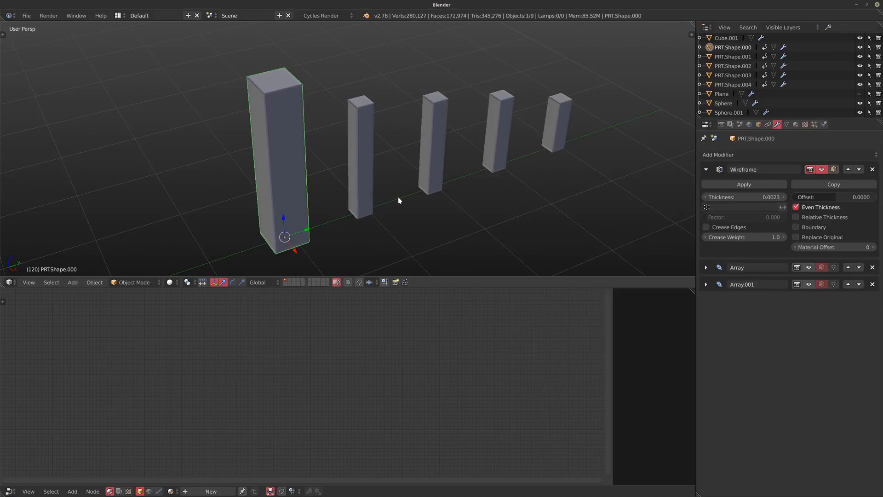
Step: With the rendered preview on, create a new material for the tallest bar and switch its Diffuse shader to Emission
key(shift+z)
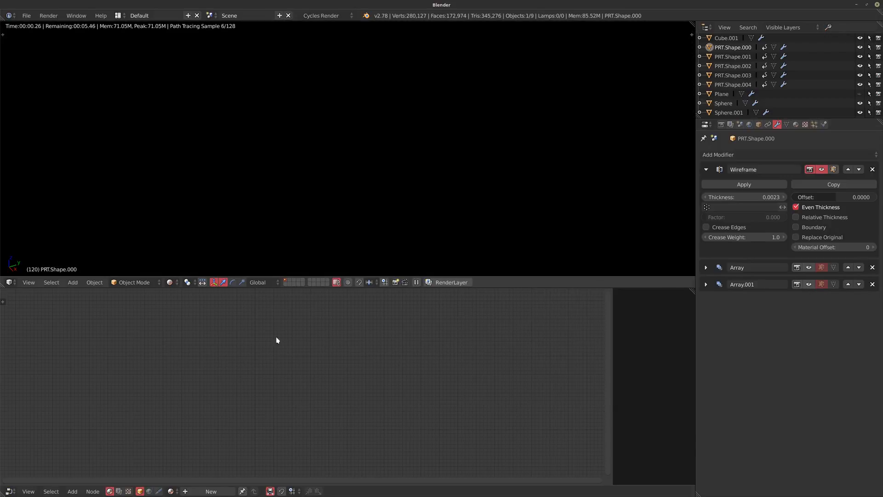
click(208, 492)
key(Home)
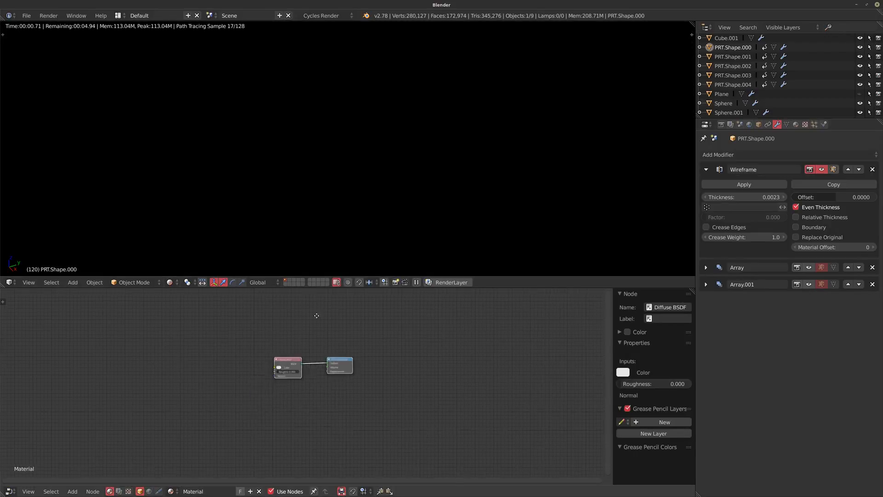
key(shift+s)
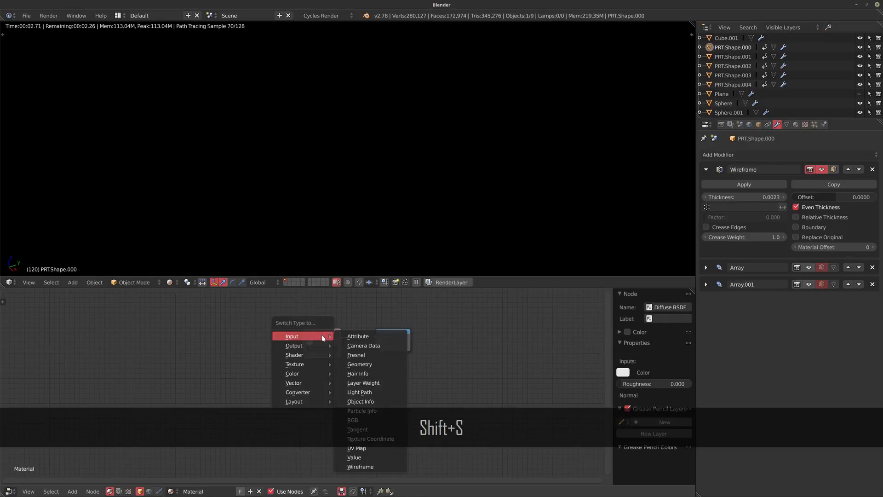
mouse_move(303, 357)
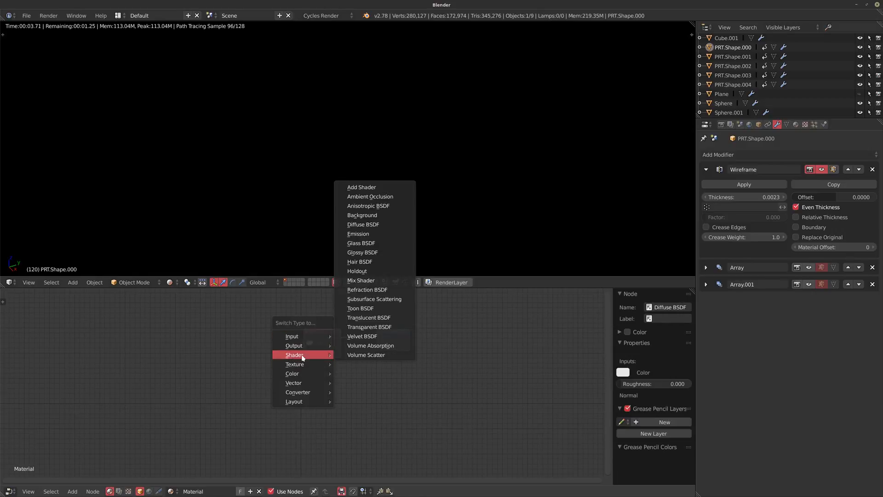
click(358, 233)
Step: Arrange the two material nodes side by side and connect the Emission shader to the Volume output instead of Surface
drag(316, 337, 258, 392)
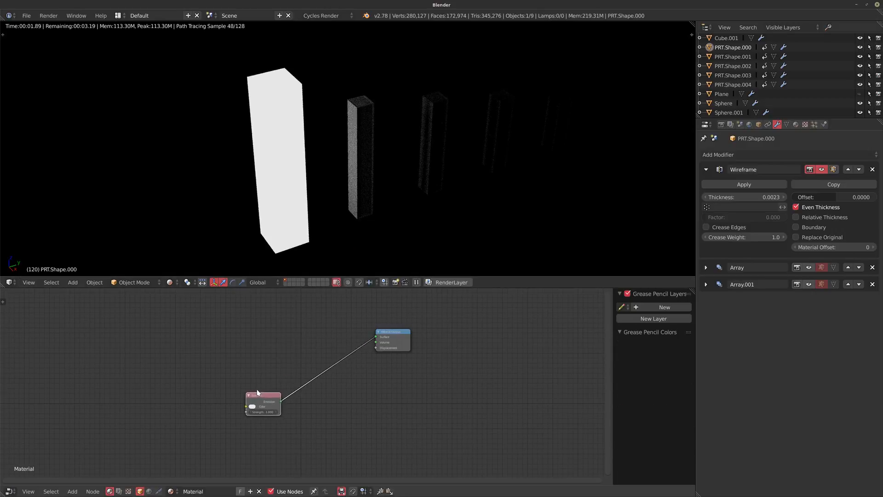
drag(391, 343, 338, 405)
middle_drag(361, 400, 446, 372)
scroll(448, 370, up, 2)
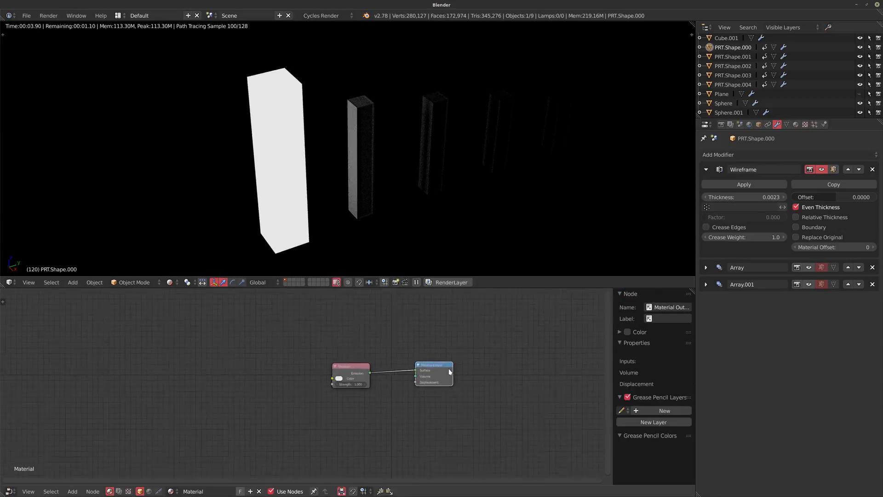
drag(444, 375, 475, 385)
scroll(213, 349, up, 2)
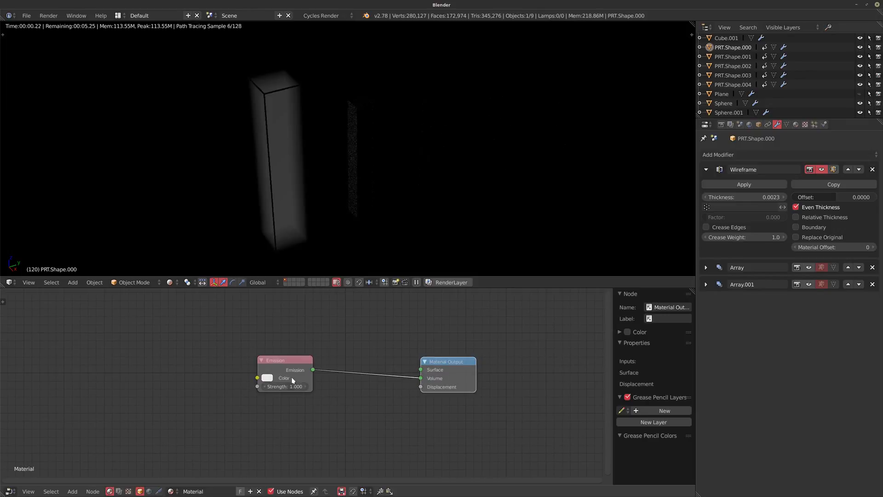
drag(295, 362, 297, 370)
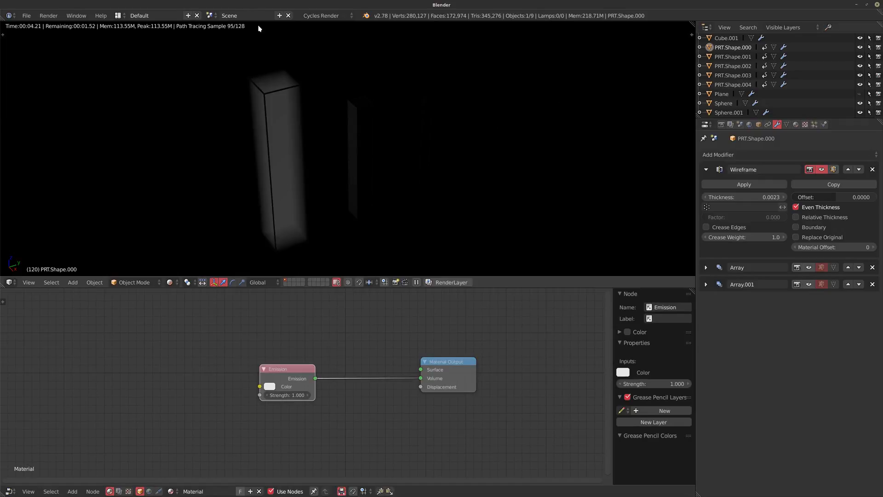
Step: Set the Emission color to a pale green with RGB 0.404, 0.800, 0.628
click(269, 386)
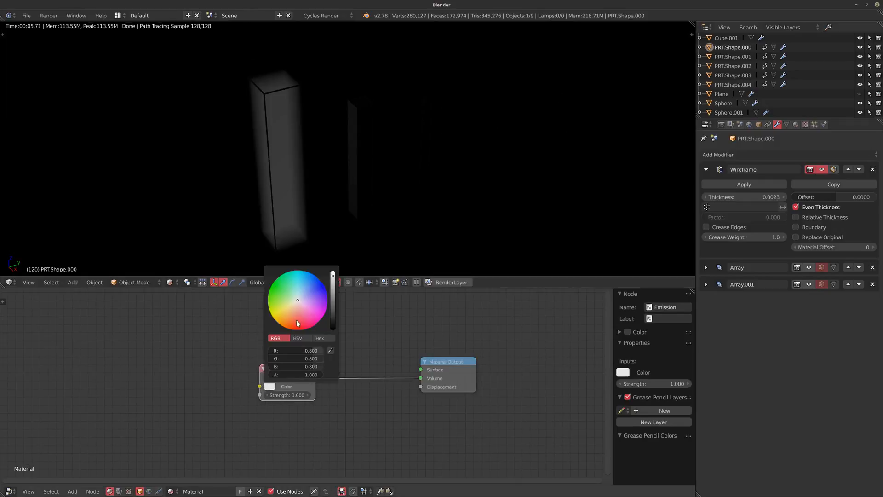
click(292, 296)
drag(297, 366, 322, 366)
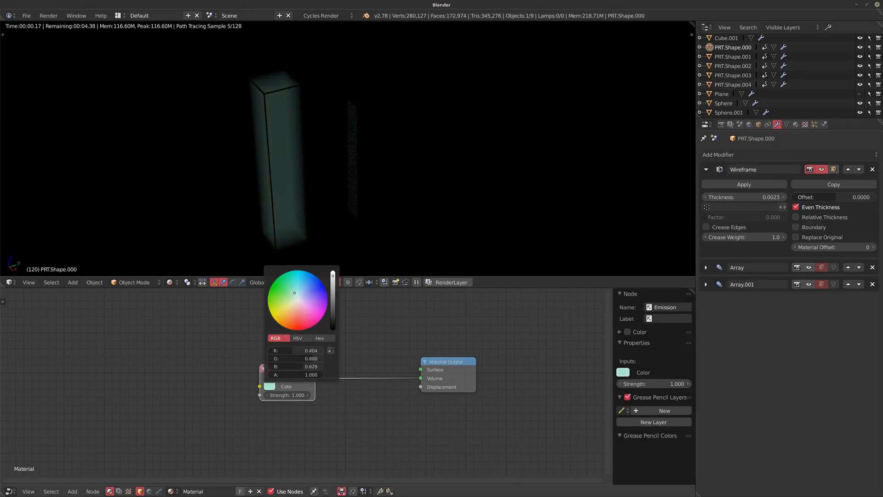
middle_drag(377, 340, 350, 332)
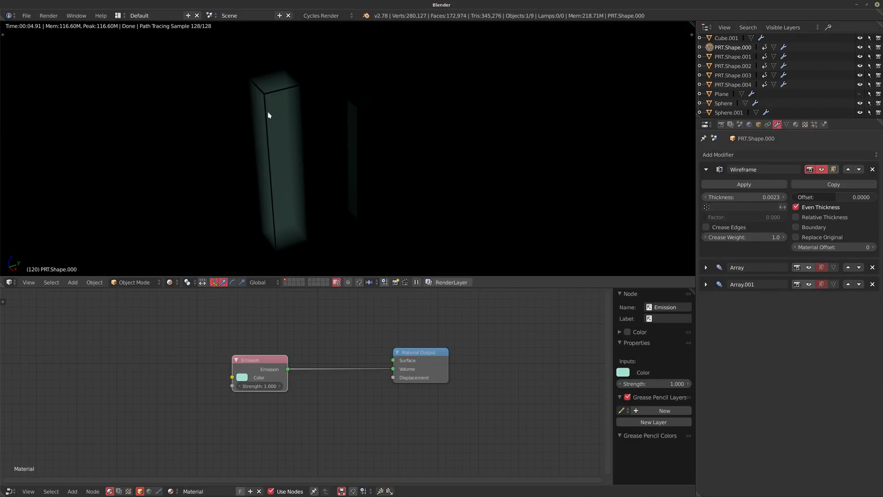
Step: Try an Emission strength of 50 on the bar's volume material and set it back to 1
click(260, 385)
text(5)
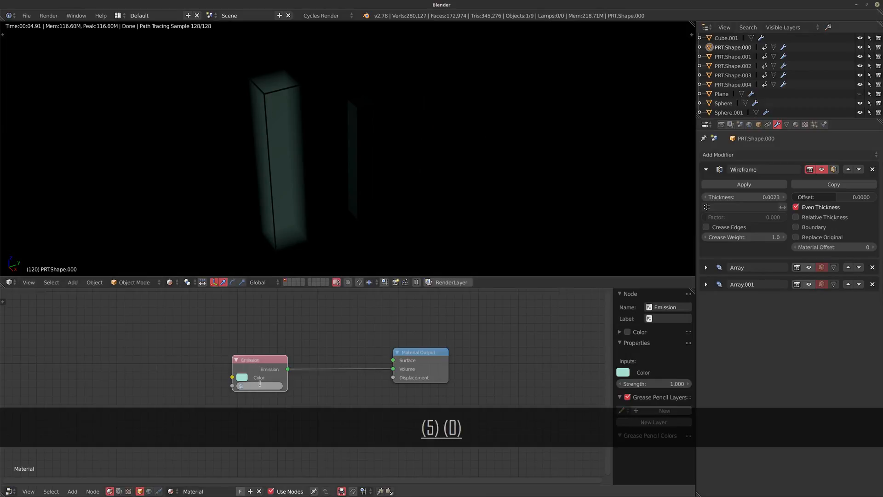
text(0)
key(Return)
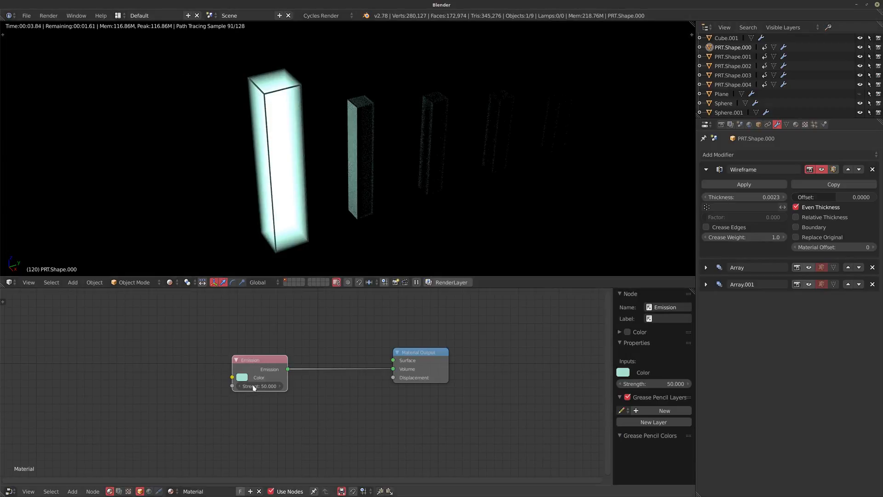
click(254, 386)
text(1)
key(Return)
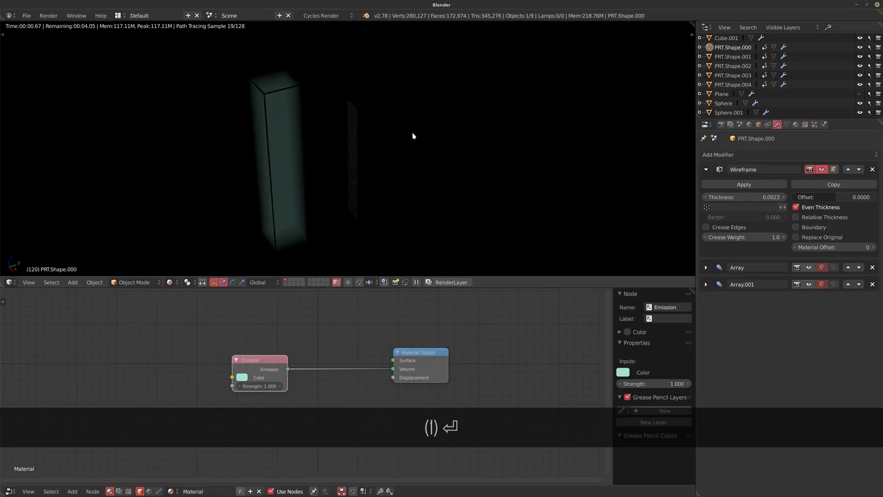
Step: Set the Wireframe modifier's material offset to 1 and add a second material slot with a new material
click(872, 247)
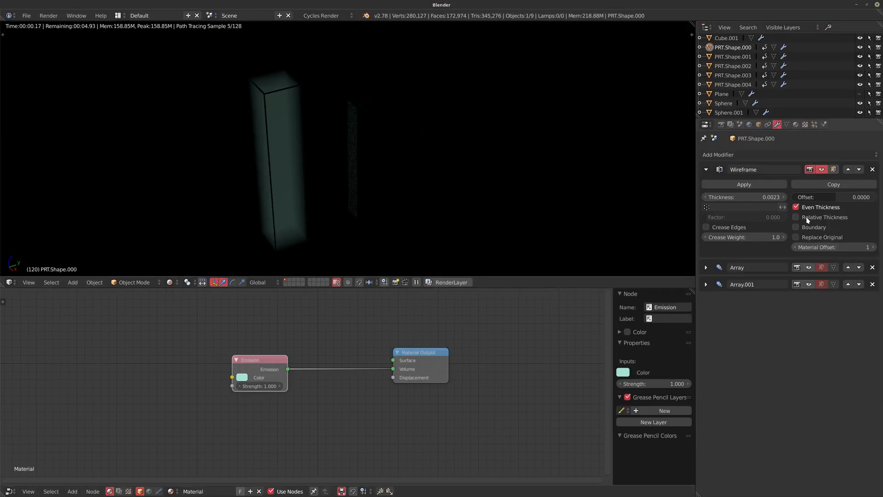
click(796, 125)
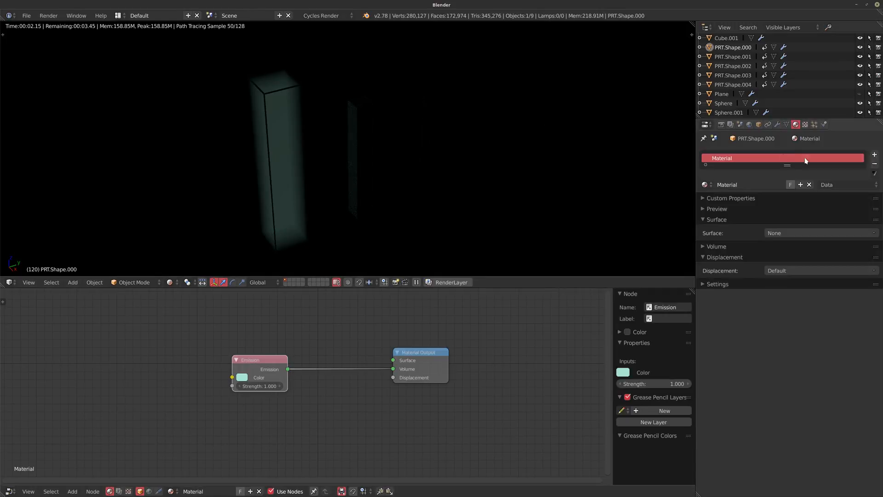
click(874, 155)
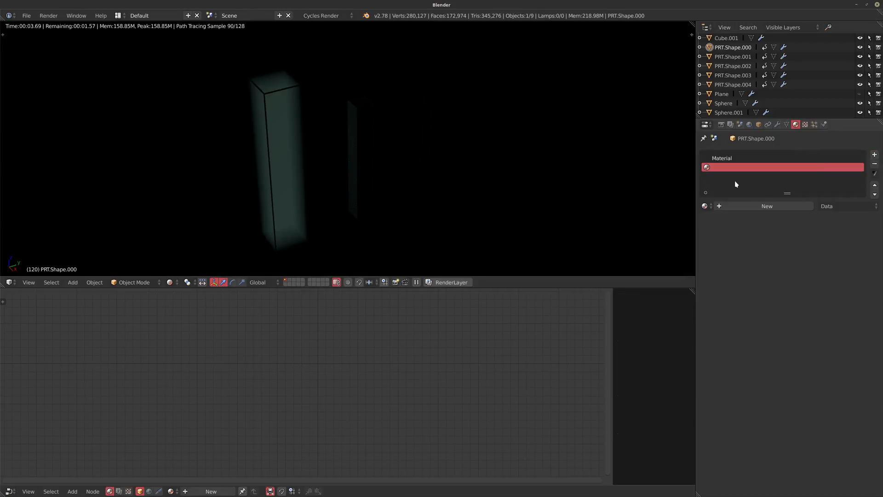
click(748, 206)
Step: Switch the second material's Diffuse shader to Emission and connect it to the Volume output
click(343, 312)
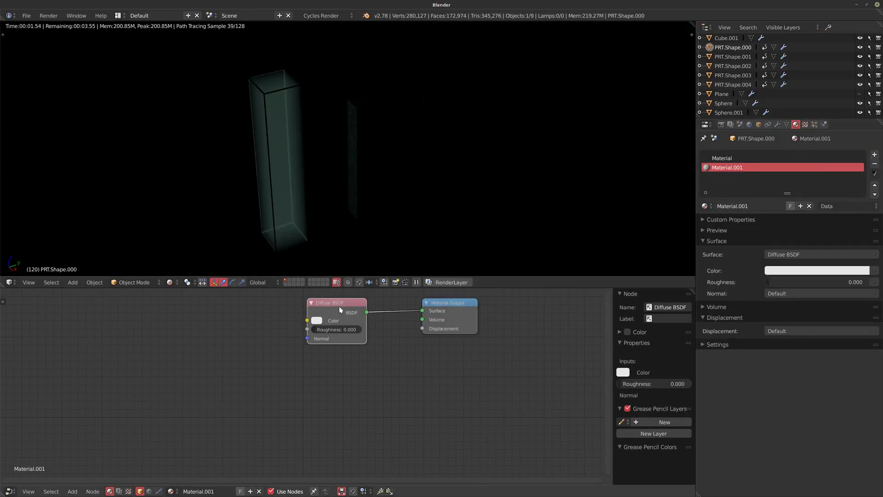
key(shift+s)
mouse_move(320, 313)
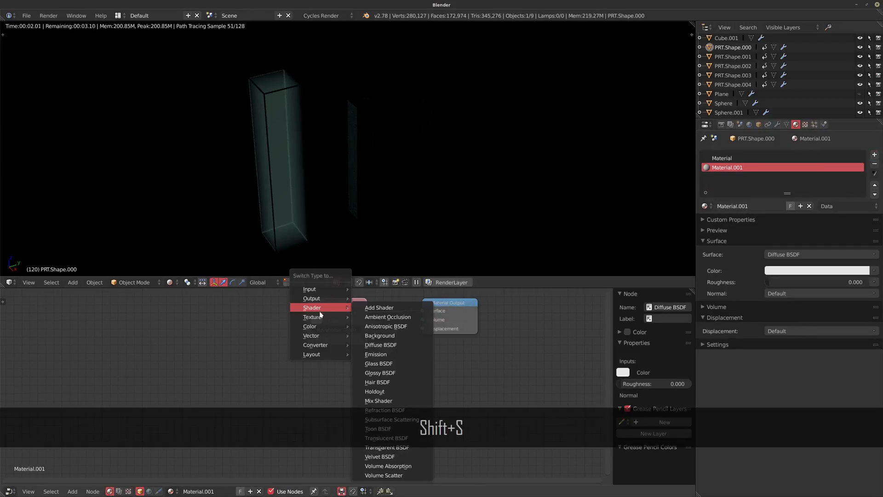
click(376, 354)
drag(334, 310, 252, 405)
drag(442, 329, 384, 413)
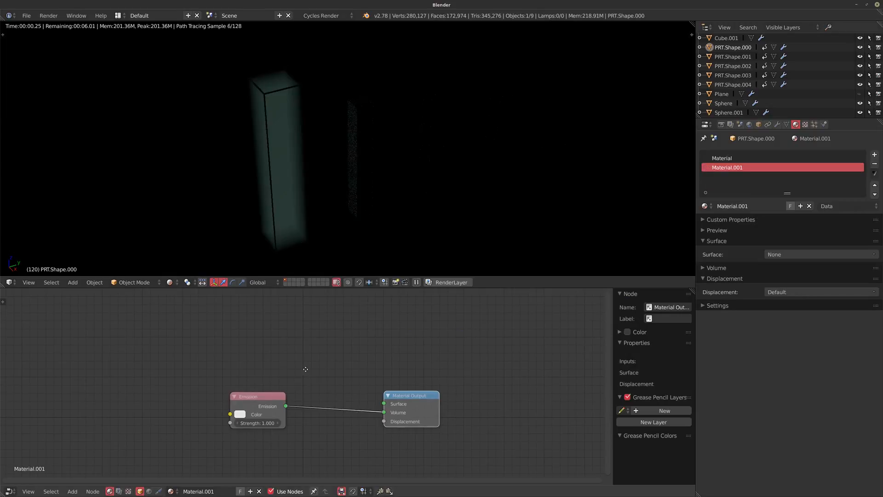
Step: Set the second material's Emission strength to 250 and its color to pale cyan
middle_drag(258, 424, 282, 411)
click(283, 411)
text(250)
key(Return)
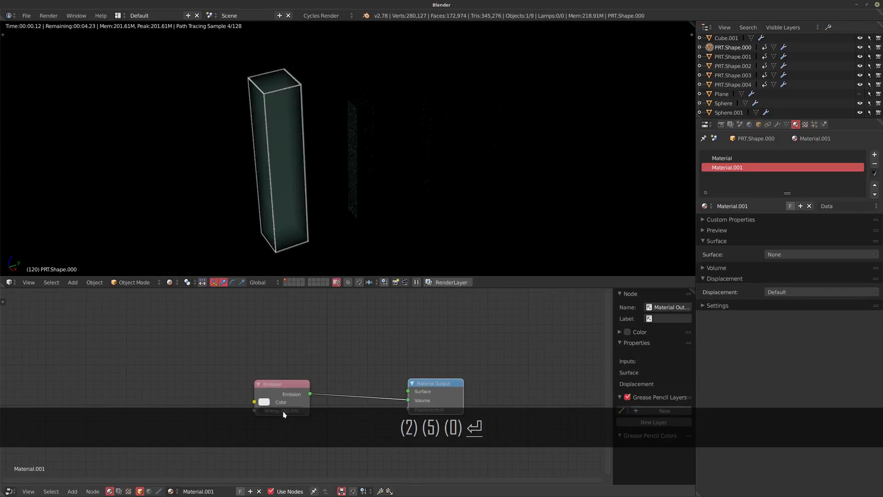
click(264, 402)
click(294, 307)
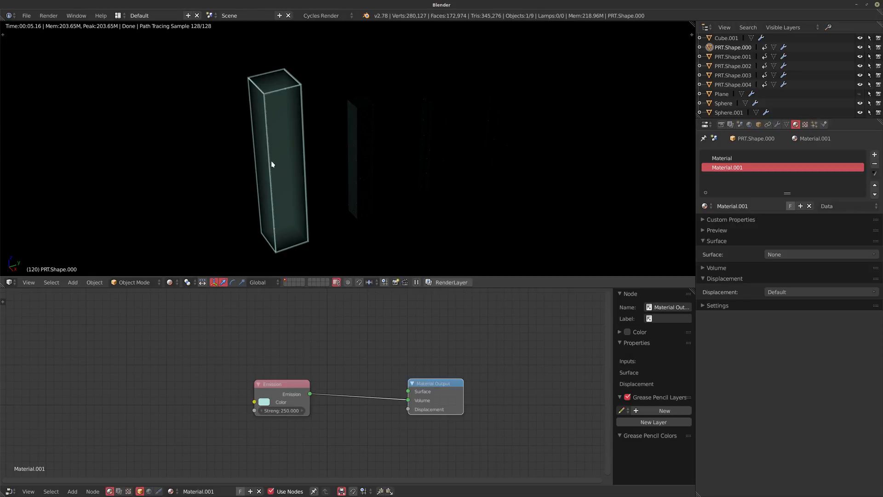
Step: Inspect the bar's glowing edges from other angles in the rendered preview and return to solid shading
middle_drag(303, 155, 273, 169)
middle_drag(369, 189, 274, 174)
scroll(295, 192, down, 2)
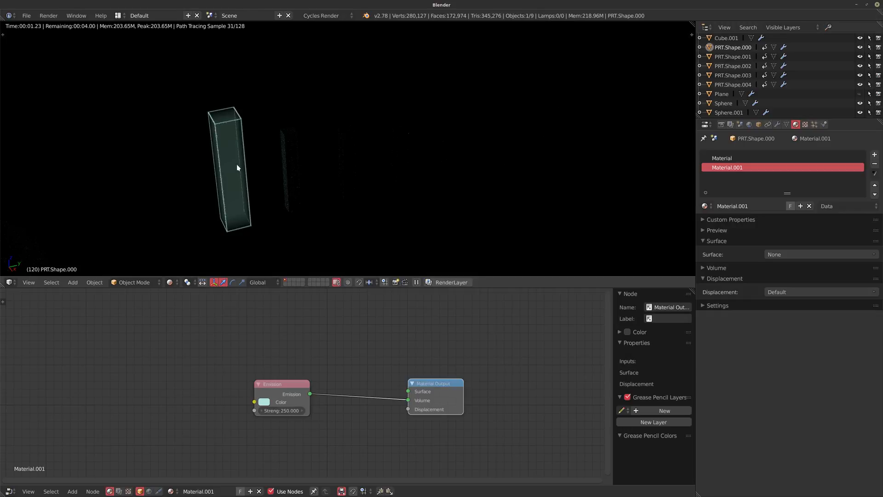
key(shift+z)
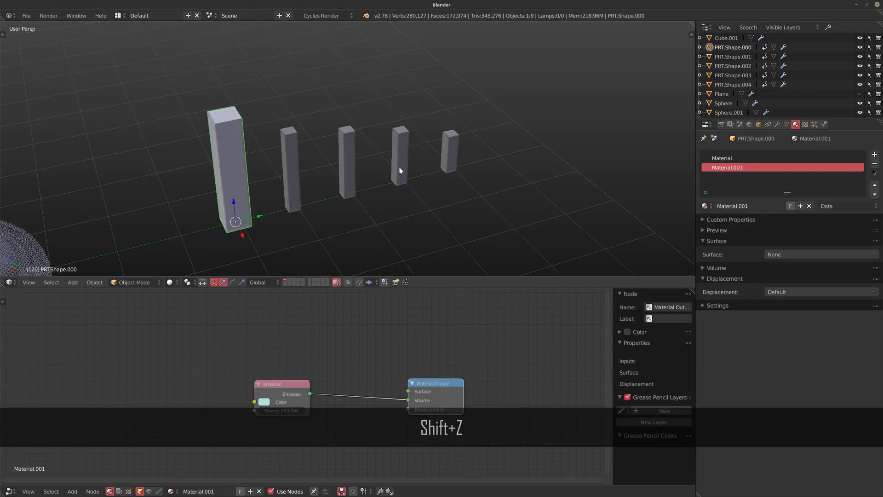
Step: Link the materials of the largest bar to the four smaller bars
right_click(455, 153)
shift+right_click(400, 153)
shift+right_click(346, 167)
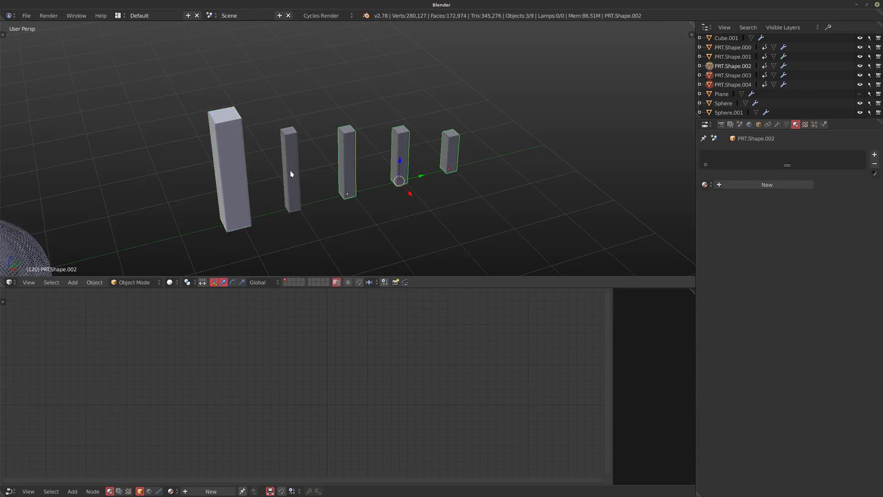
shift+right_click(292, 176)
shift+right_click(237, 172)
shift+middle_drag(238, 175, 279, 189)
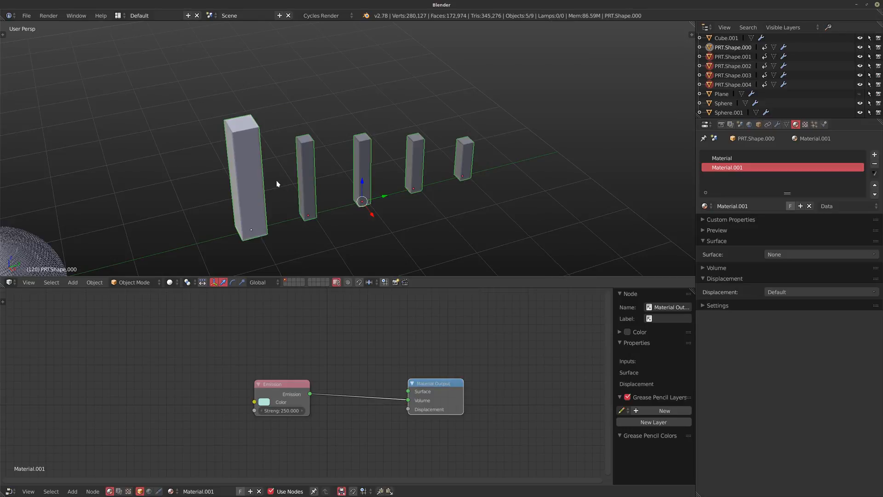
key(shift+z)
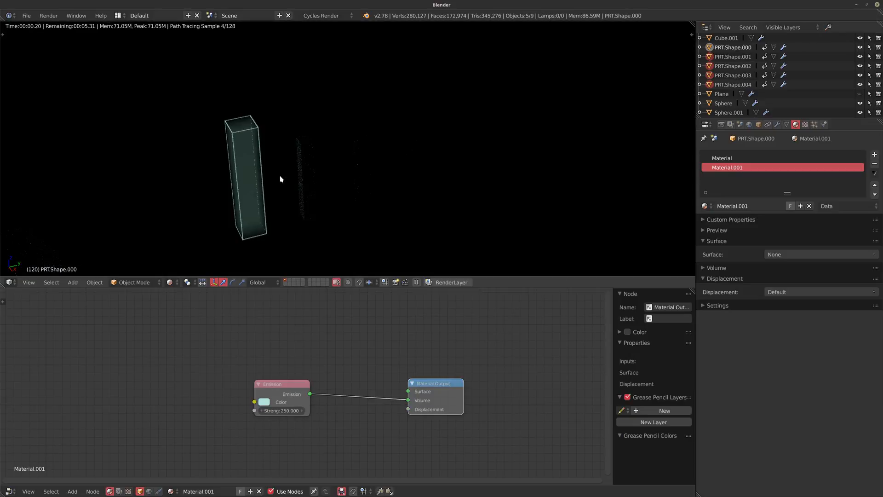
key(ctrl+l)
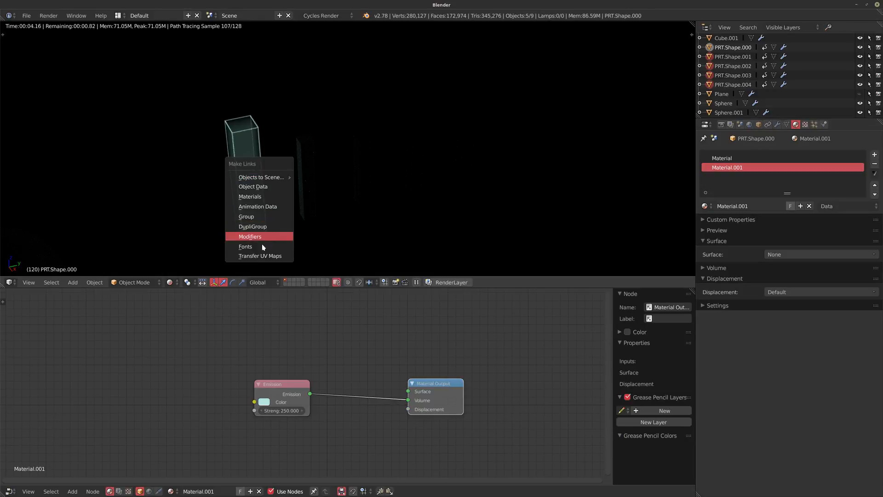
click(255, 196)
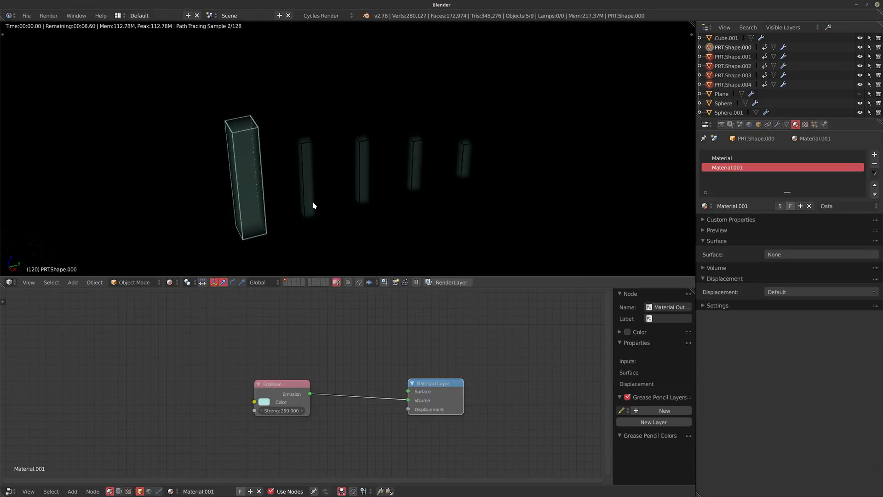
Step: Compare the modifiers of the second bar and the largest bar, and remove both Array modifiers from the largest bar
right_click(315, 175)
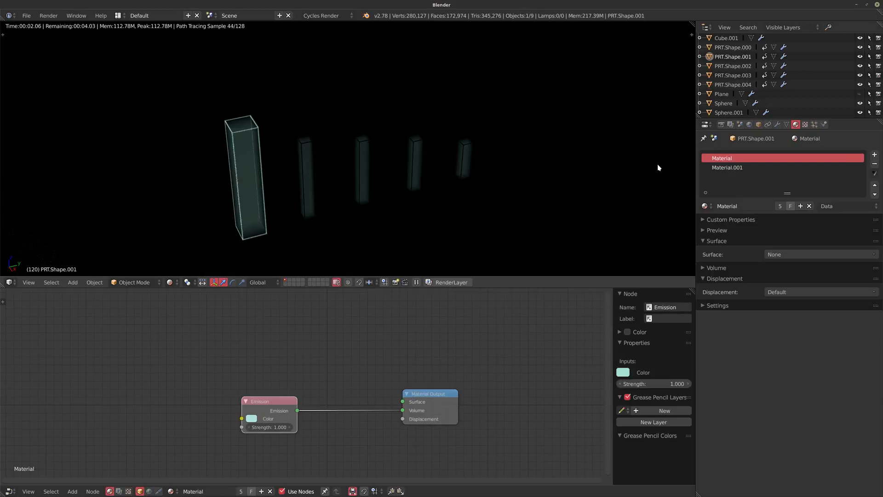
click(777, 125)
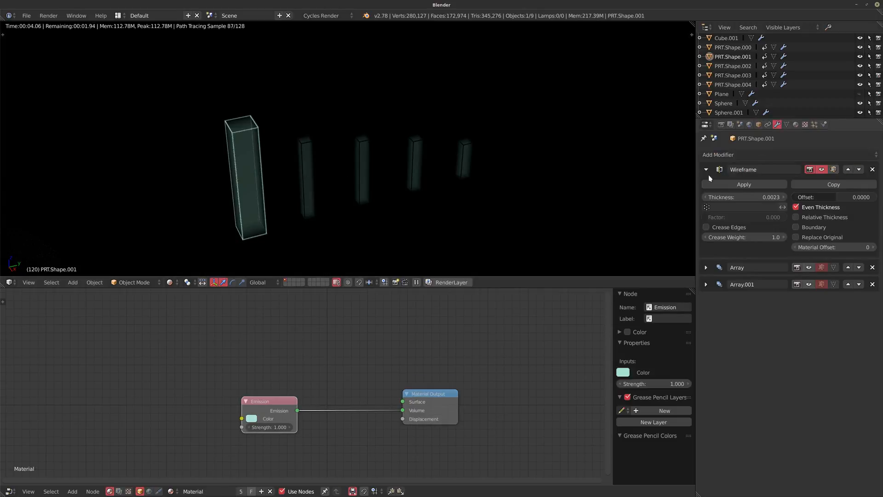
right_click(263, 199)
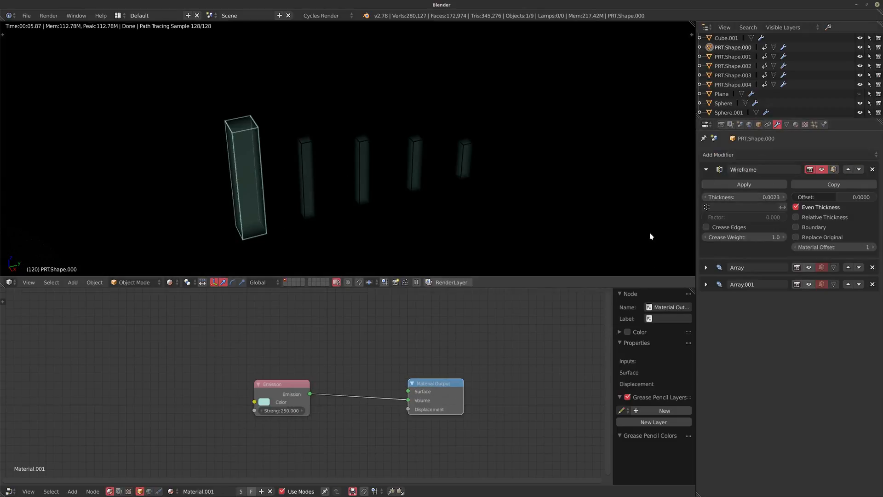
click(872, 267)
click(872, 267)
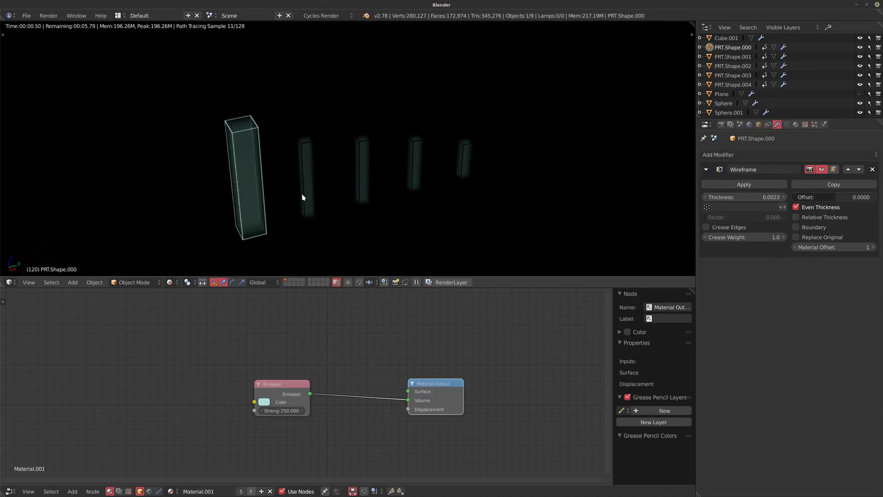
Step: Link the largest bar's modifiers to the four smaller bars
key(shift+z)
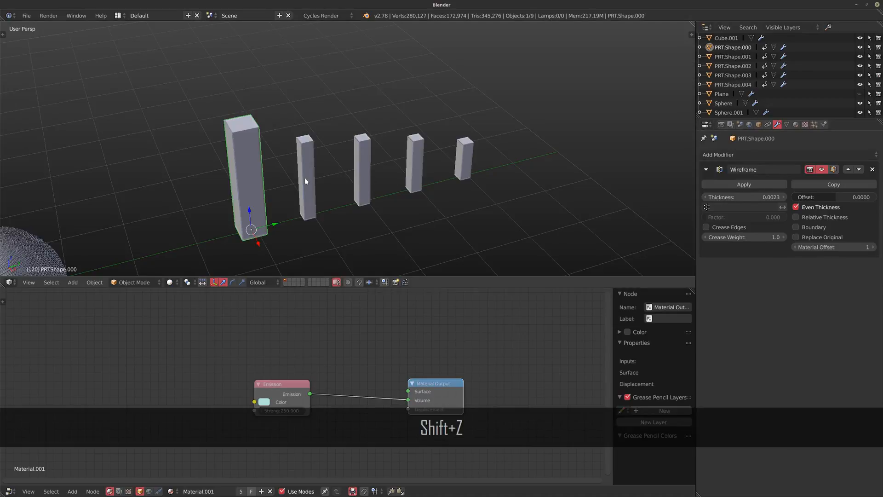
right_click(465, 169)
shift+right_click(413, 166)
shift+right_click(363, 177)
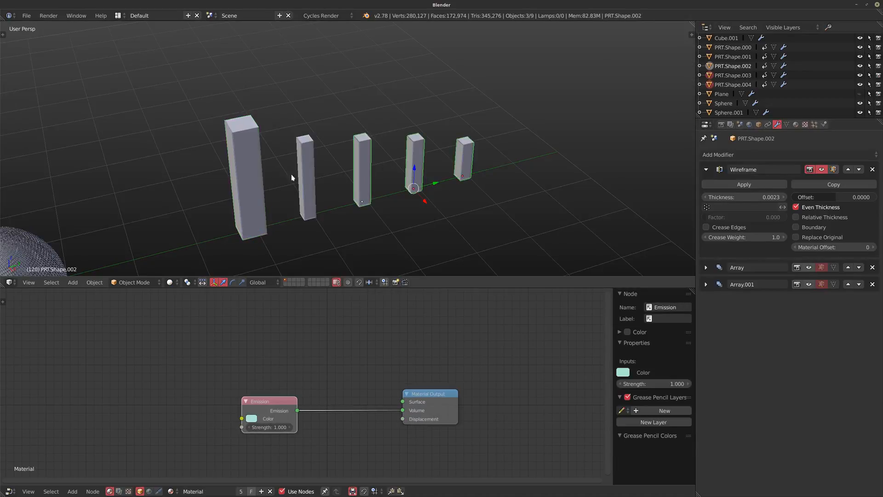
shift+right_click(292, 178)
shift+right_click(250, 180)
key(ctrl+l)
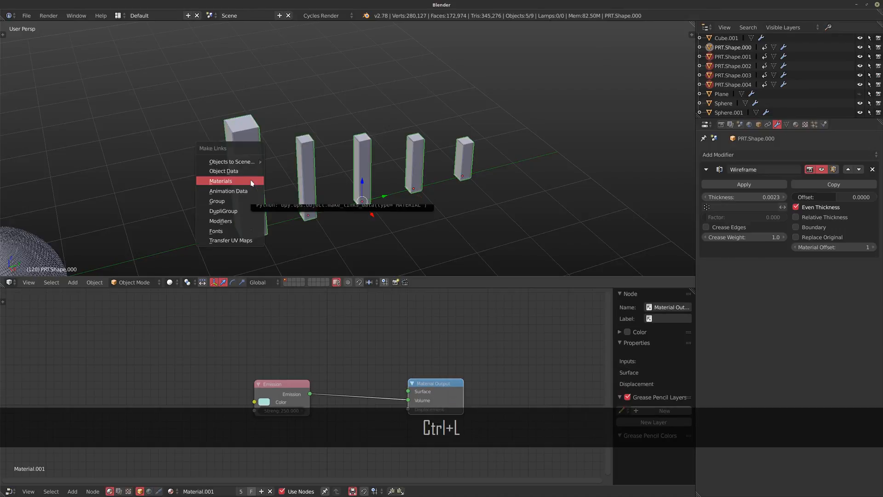
click(234, 221)
Step: Examine the second bar's modifier settings and the edges of the bars and the whole city in the rendered preview
right_click(310, 183)
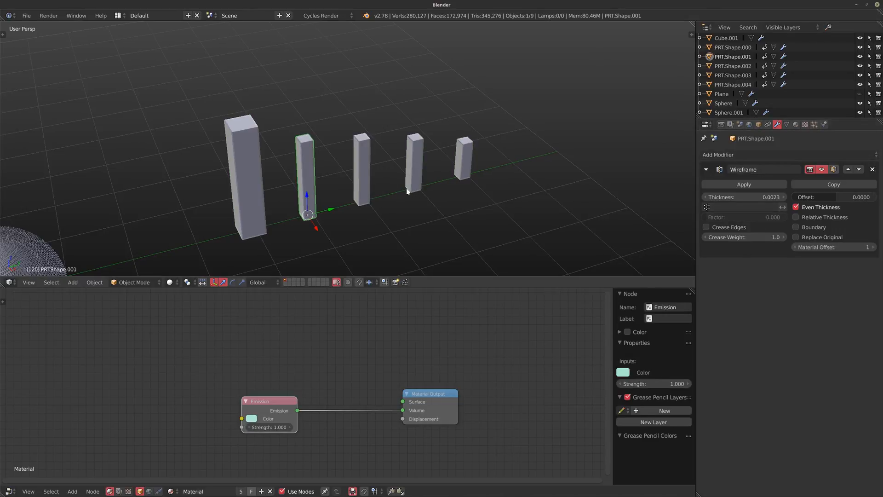
key(shift+z)
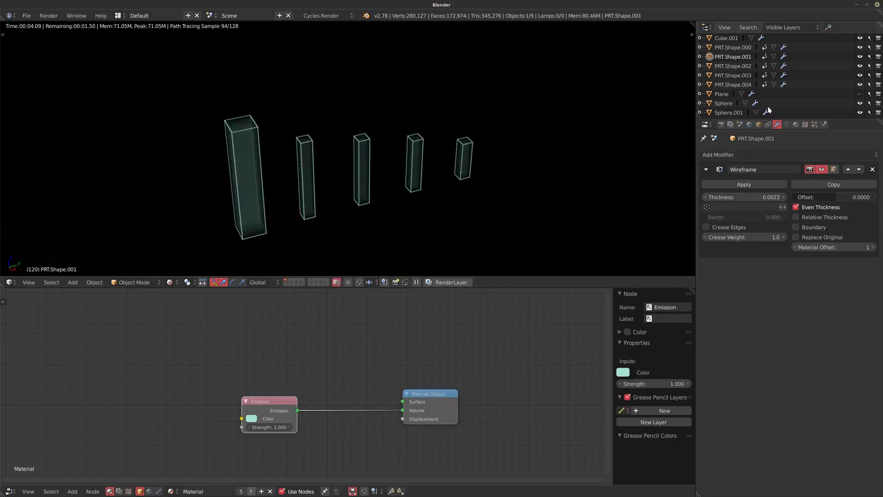
scroll(243, 177, down, 3)
mouse_move(239, 181)
middle_down()
mouse_move(282, 158)
mouse_move(233, 195)
mouse_move(298, 195)
mouse_move(252, 191)
middle_up()
scroll(252, 192, up, 4)
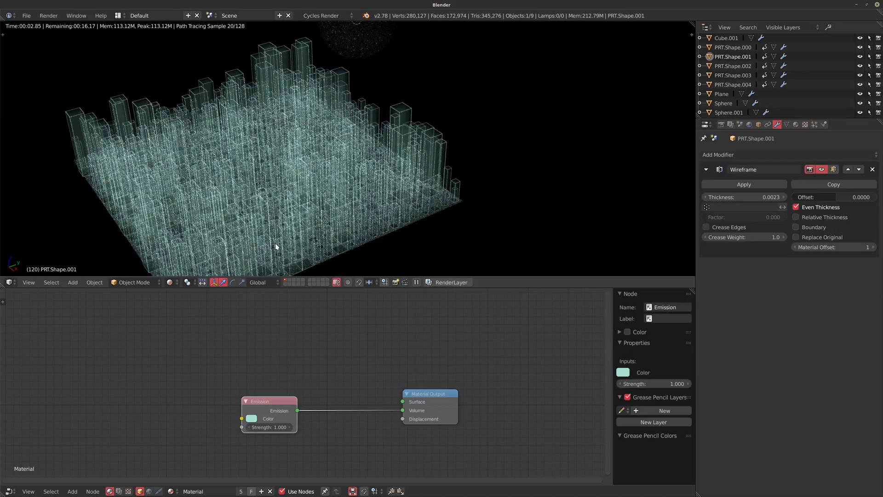
Step: Add an Object Info node to the edge material, Material.001, away from its Emission node
scroll(309, 337, down, 2)
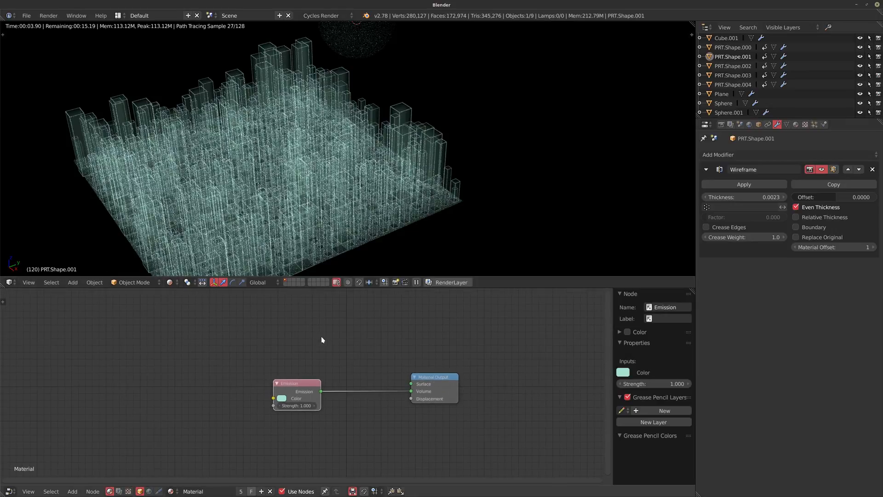
click(795, 124)
click(736, 167)
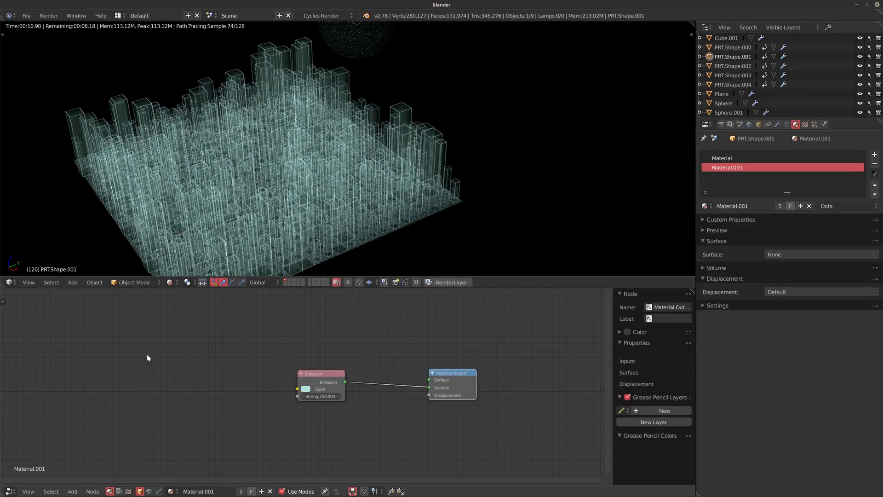
middle_drag(152, 348, 228, 347)
scroll(214, 347, down, 1)
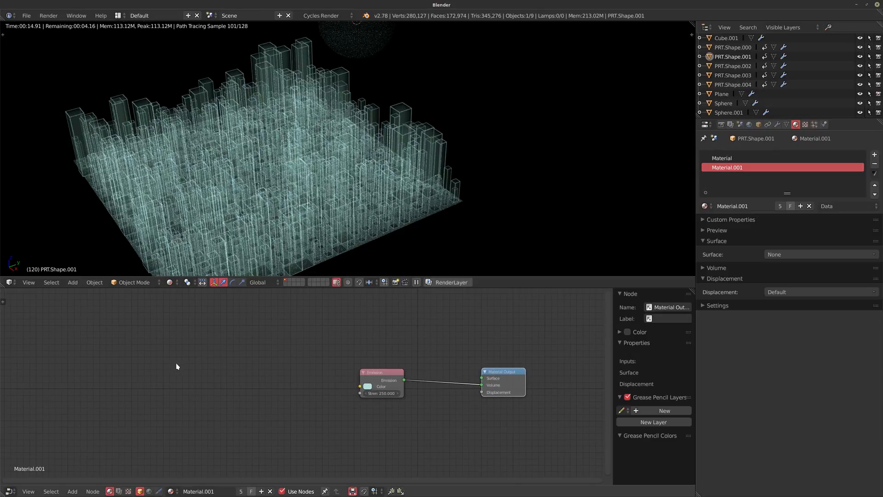
middle_drag(176, 366, 185, 369)
key(shift+a)
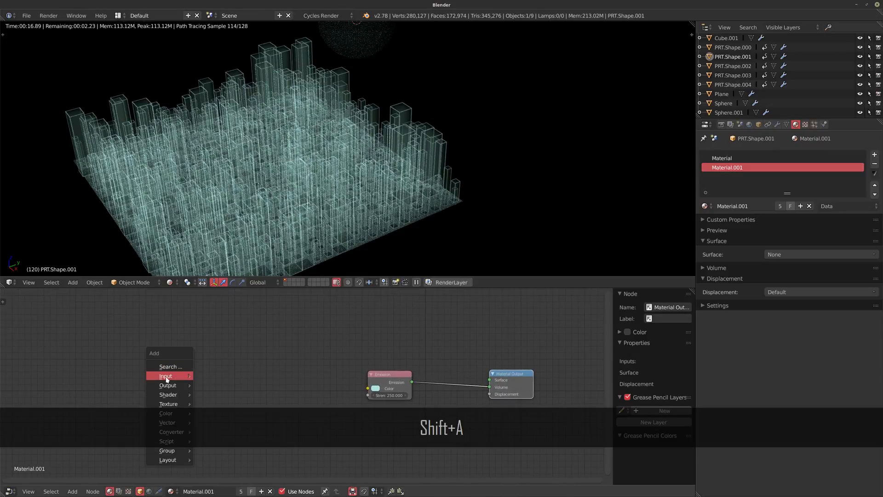
mouse_move(168, 376)
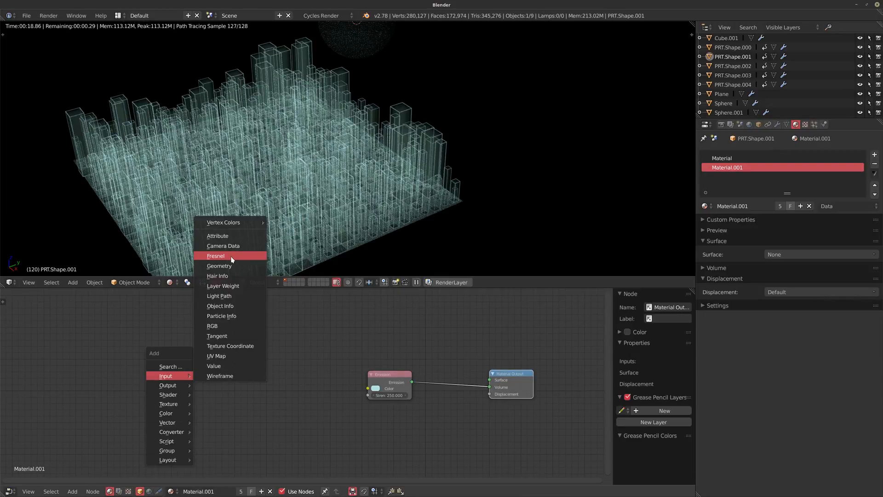
click(225, 306)
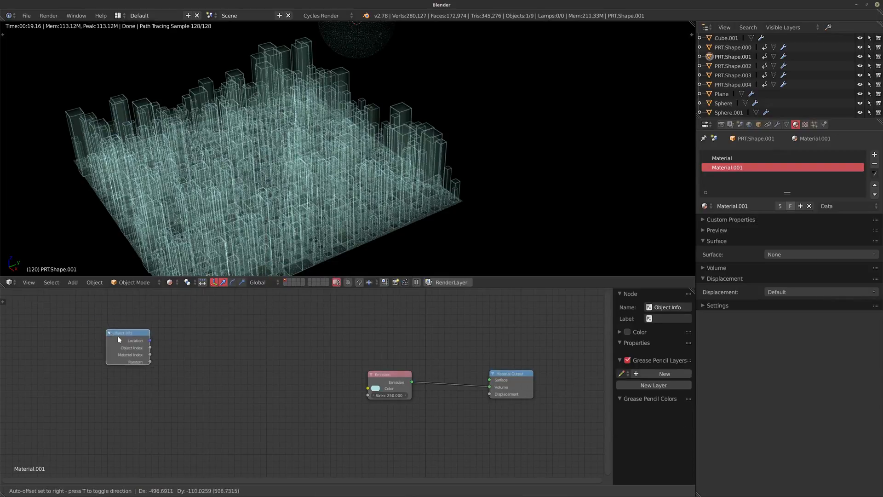
click(141, 348)
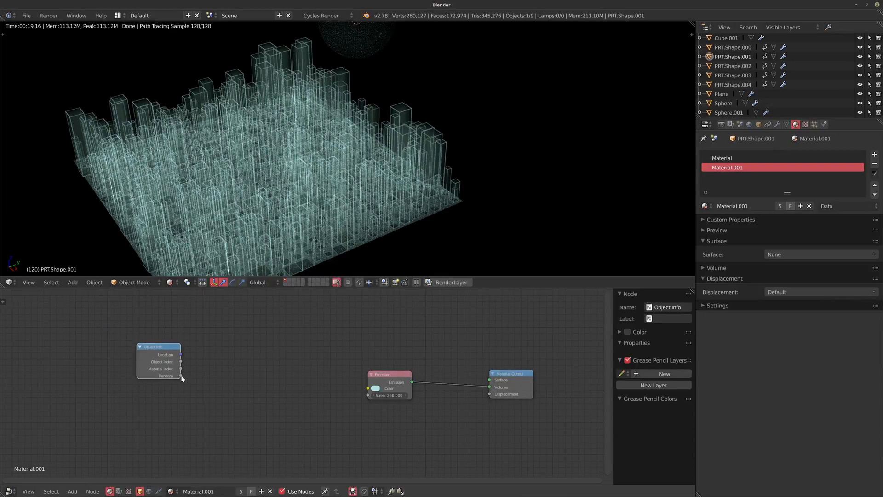
Step: Preview the Object Info outputs on the city one after another, ending with Random
ctrl+shift+click(159, 357)
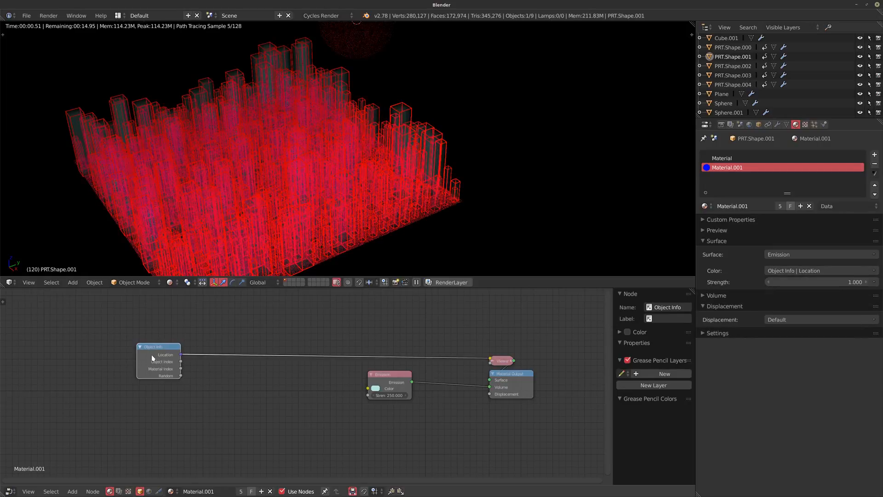
ctrl+shift+click(152, 357)
ctrl+shift+click(152, 357)
ctrl+shift+click(152, 356)
Step: Insert a ColorRamp node into the link coming from Object Info's Random output
scroll(221, 368, up, 2)
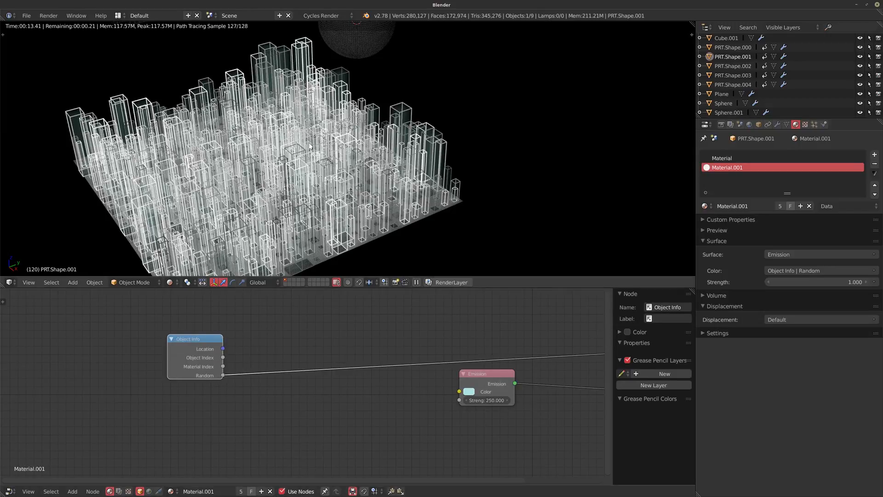
middle_drag(312, 395, 309, 395)
key(shift+a)
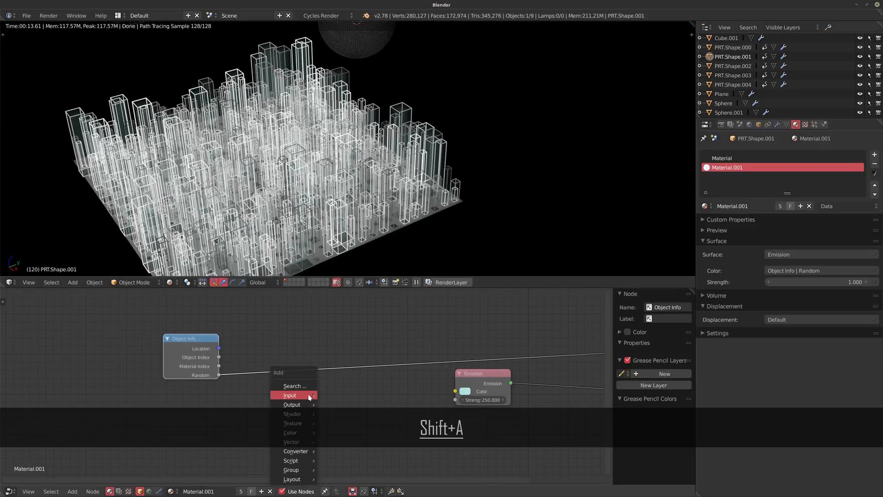
mouse_move(291, 453)
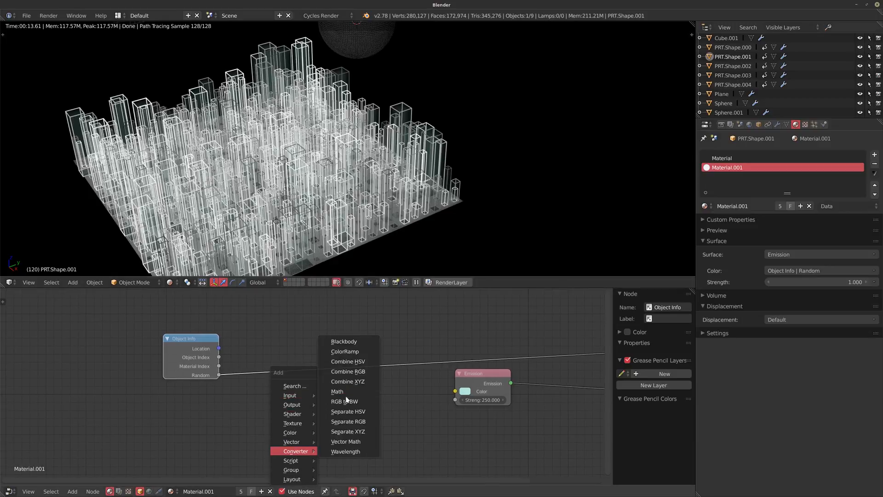
click(368, 361)
click(269, 331)
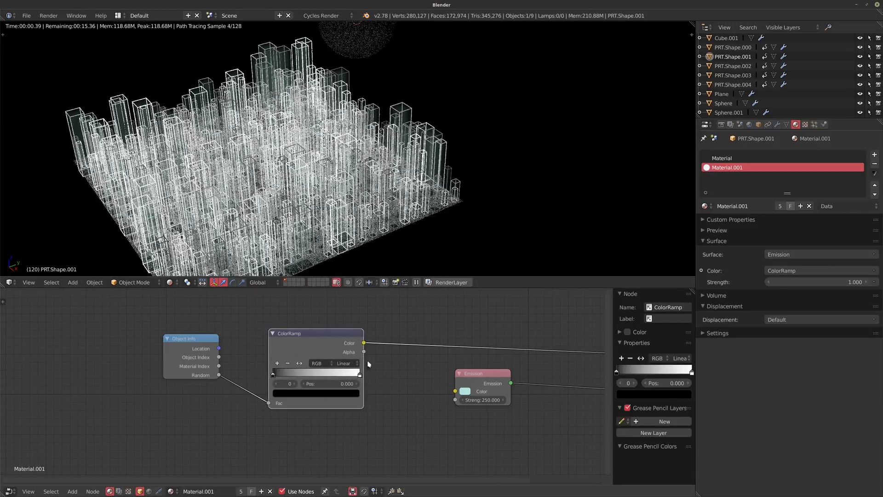
middle_drag(284, 382, 262, 379)
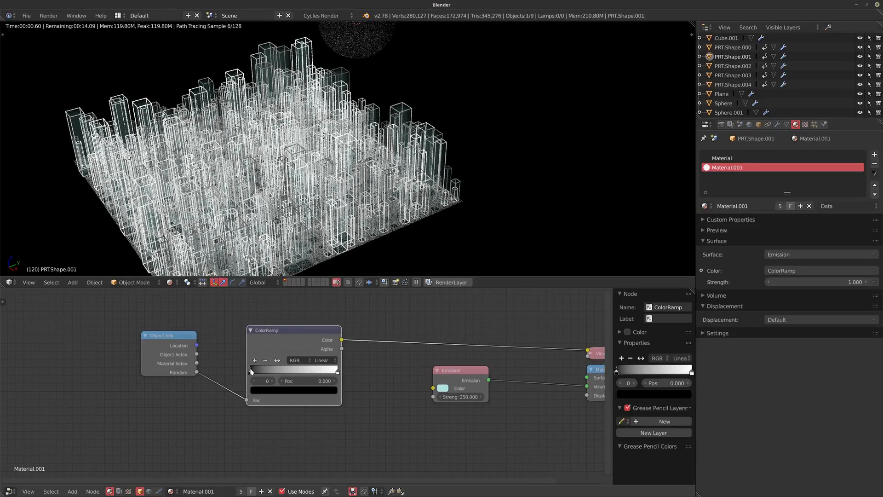
Step: Copy the Emission's pale cyan to the ramp's first stop and connect the ramp to the Emission color, leaving only the Volume output linked
drag(444, 390, 274, 390)
drag(343, 340, 434, 388)
middle_drag(528, 382, 471, 382)
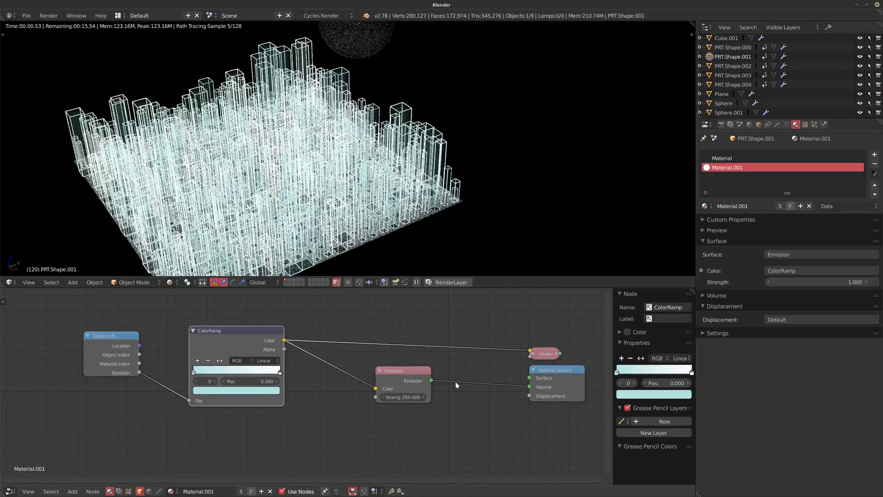
ctrl+shift+click(412, 376)
drag(529, 378, 507, 350)
Step: Set the ColorRamp's second stop to red with RGB 1.000, 0.028, 0.030
middle_drag(336, 364, 416, 364)
scroll(346, 361, up, 3)
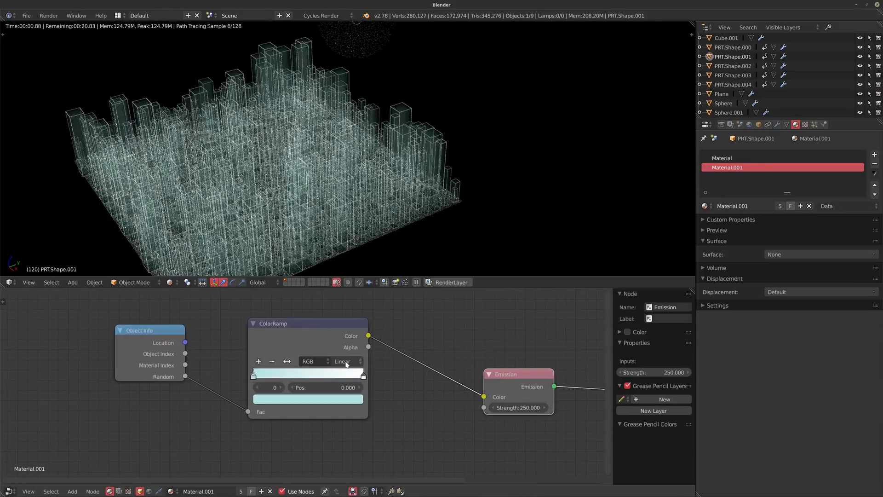
click(364, 376)
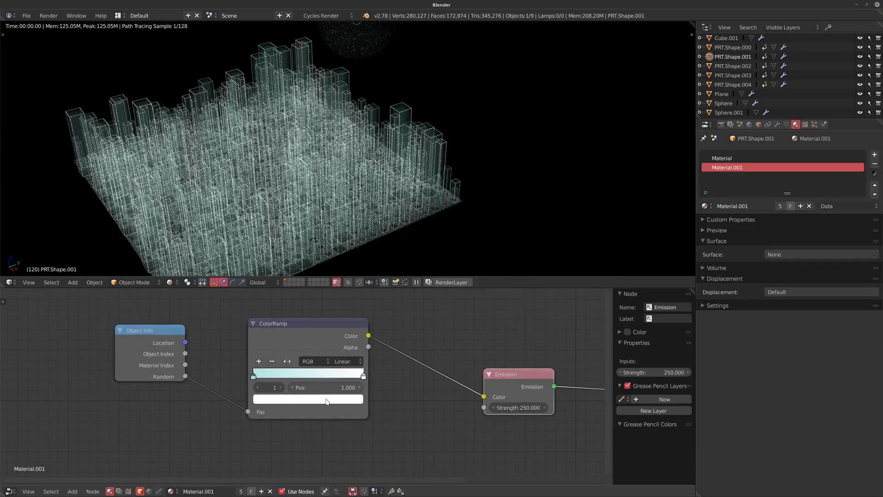
click(327, 401)
drag(292, 292, 296, 321)
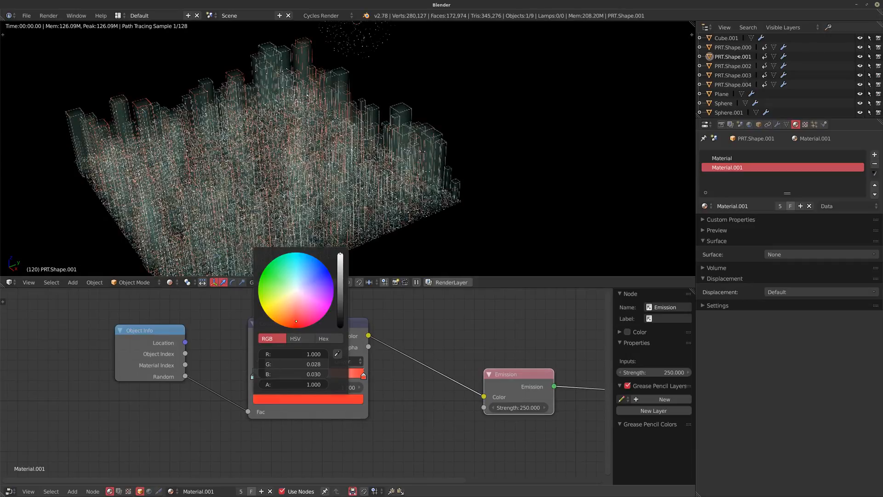
Step: Move the ColorRamp's red stop to position 0.803 and the cyan stop to 0.333, and check the city from another angle
drag(363, 377, 342, 379)
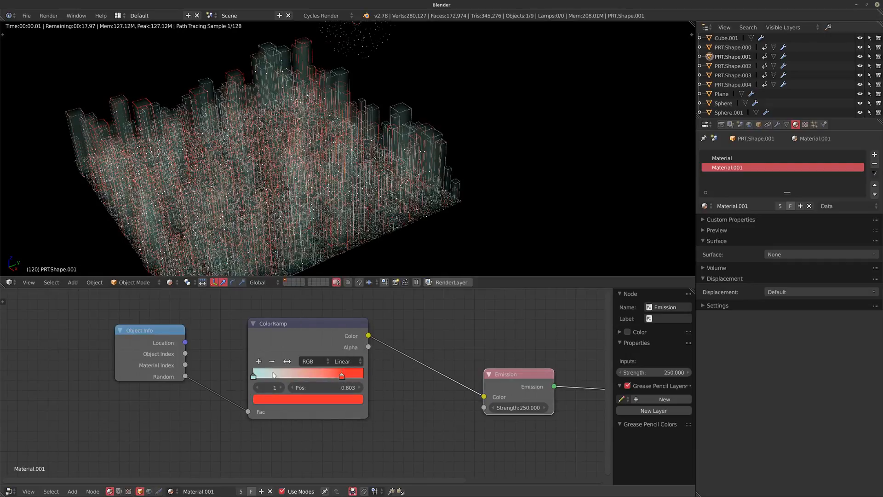
drag(253, 376, 290, 377)
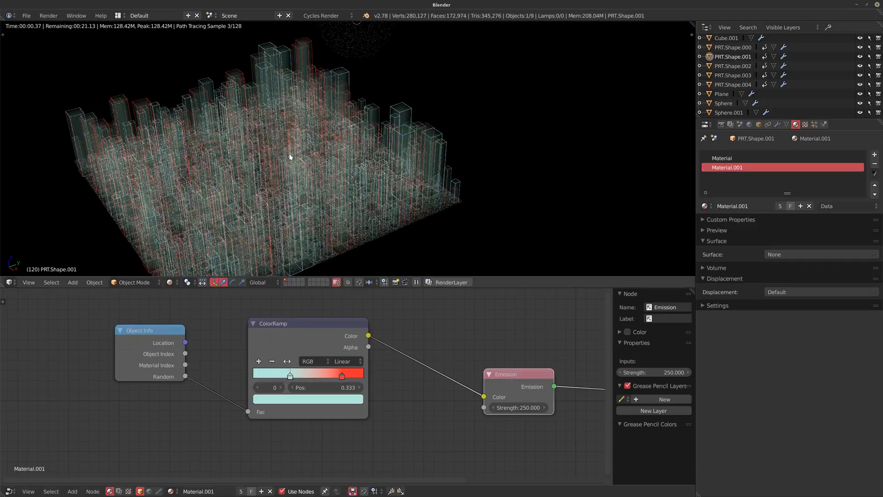
middle_drag(289, 157, 450, 203)
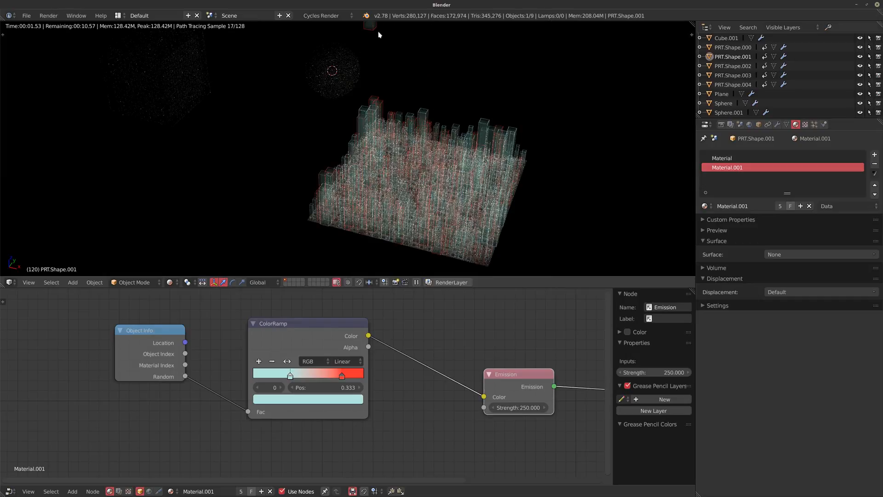
Step: Select PRT.Shape.000's first material slot, try an Emission strength of 0.1, and set the strength to 5
click(733, 48)
click(754, 159)
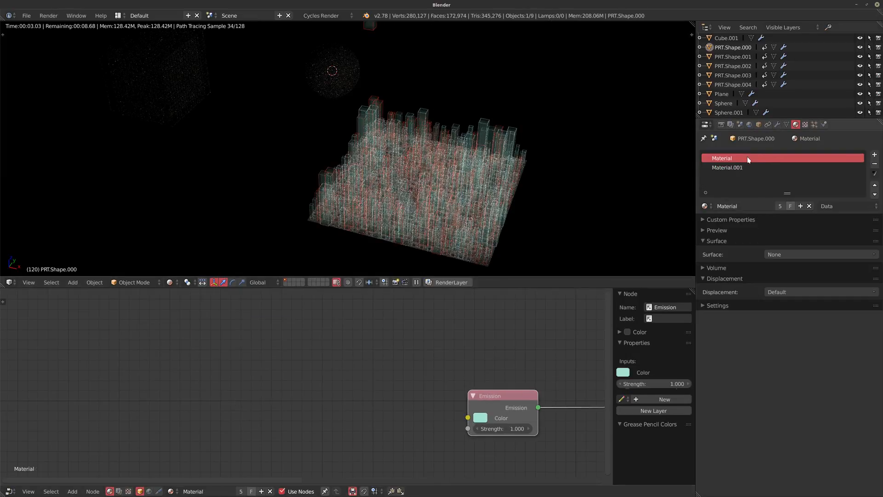
click(479, 430)
text(.1)
key(Return)
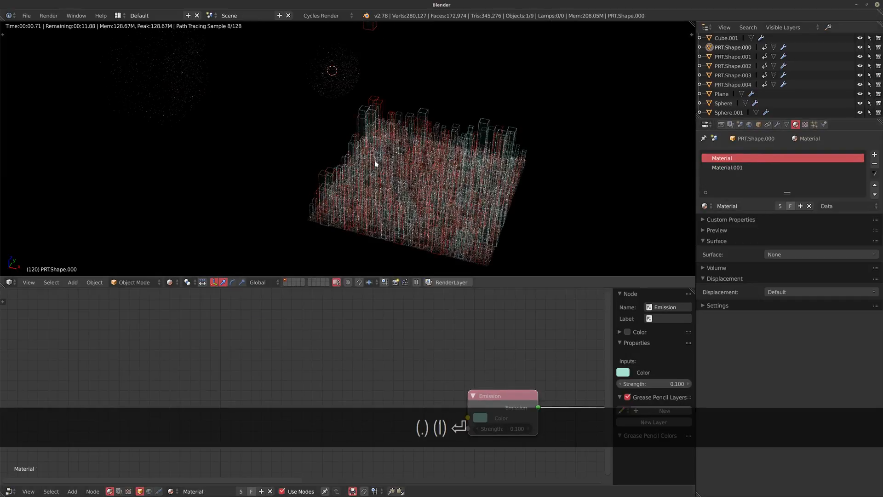
click(502, 428)
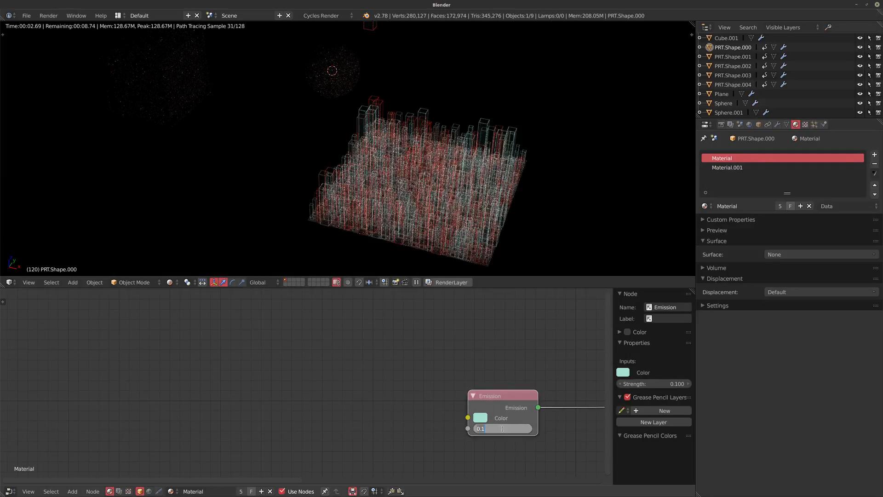
text(5)
key(Return)
middle_drag(441, 154, 232, 148)
scroll(331, 187, up, 3)
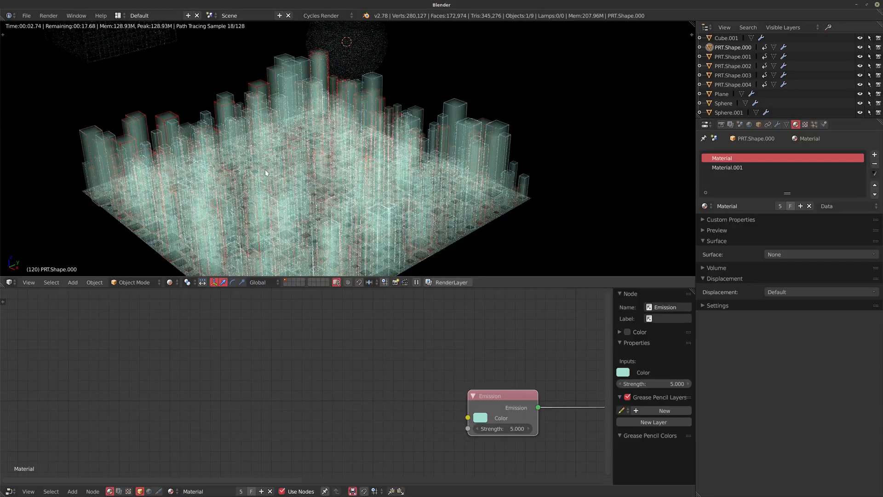
Step: In solid shading, add five evenly spaced horizontal loop cuts to the PRT.Shape.000 bar without sliding them
key(shift+z)
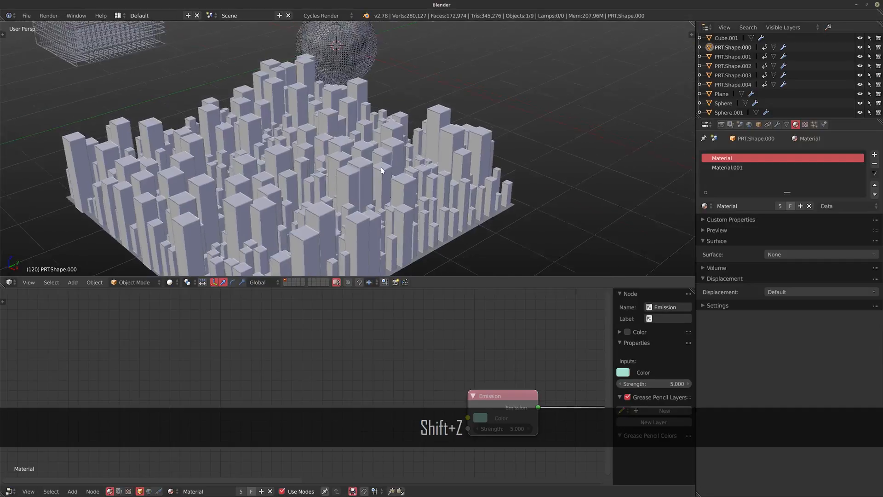
scroll(381, 134, down, 5)
scroll(304, 138, up, 5)
key(Tab)
scroll(304, 138, up, 3)
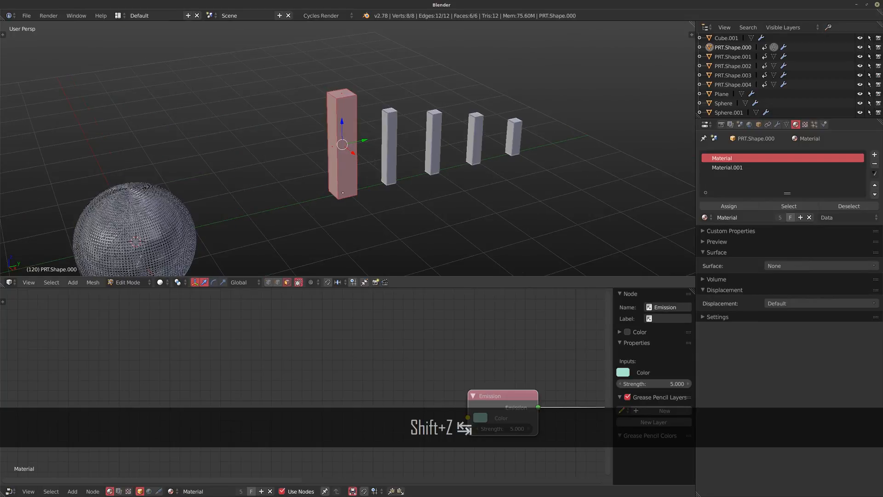
key(ctrl+r)
scroll(345, 169, up, 2)
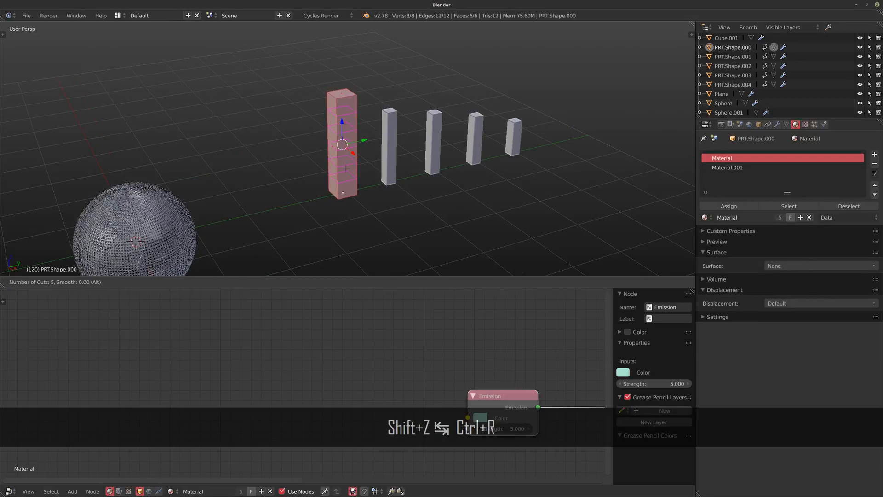
click(345, 168)
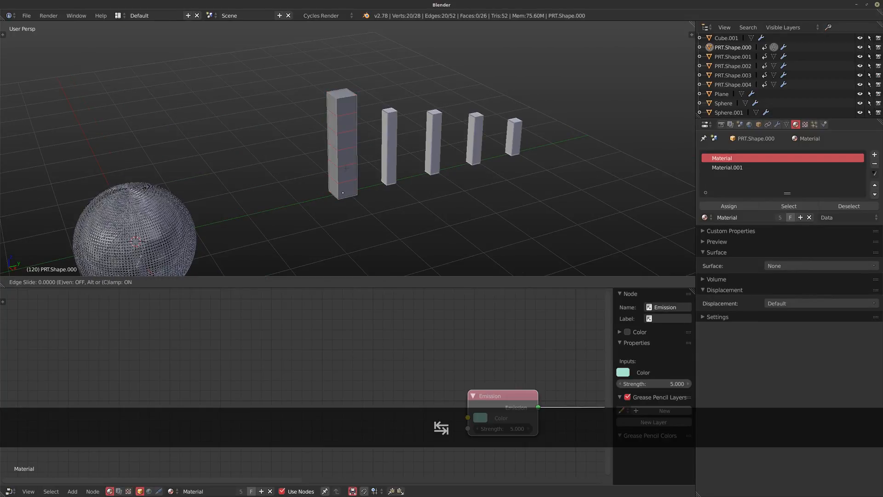
key(Escape)
Step: Return the bar to Object Mode and preview the segmented city in rendered shading
shift+middle_drag(276, 211, 328, 129)
key(Tab)
scroll(333, 186, down, 5)
scroll(271, 197, up, 3)
scroll(276, 198, up, 1)
shift+middle_drag(278, 198, 282, 187)
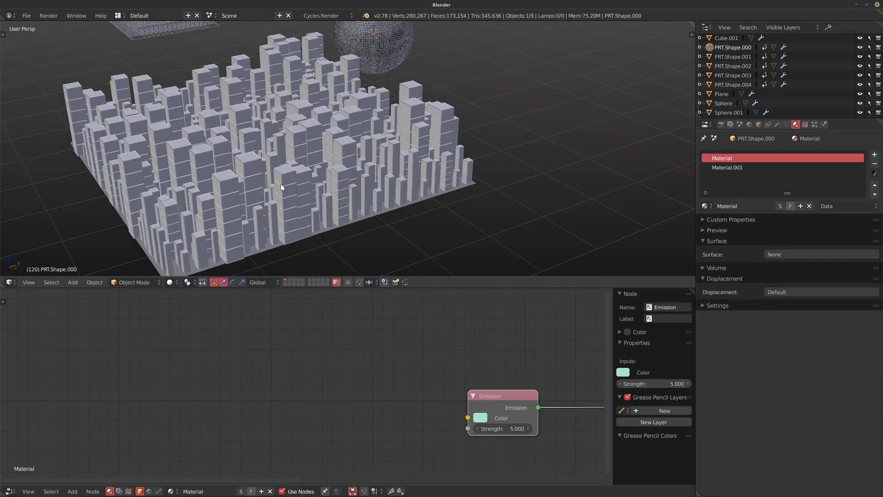
key(shift+z)
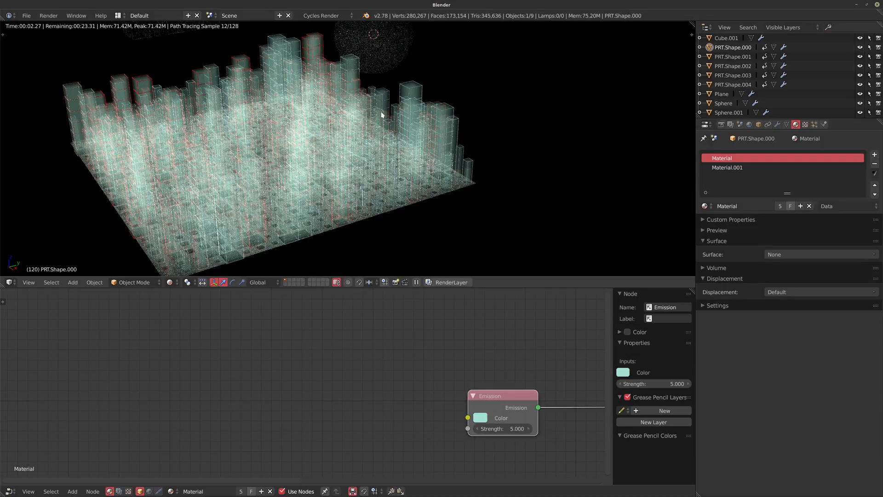
Step: Set the thickness of PRT.Shape.000's Wireframe modifier to 0.01 and check the whole city
click(777, 125)
double_click(736, 198)
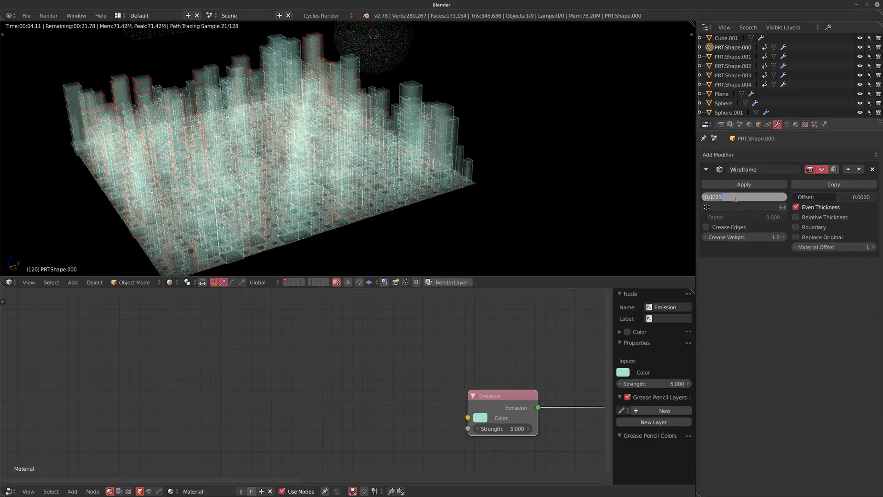
text(.01)
key(Return)
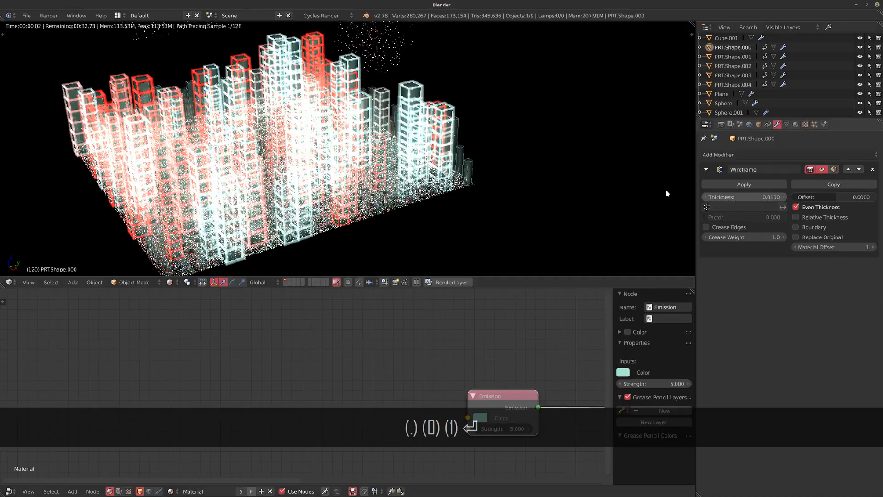
scroll(322, 152, down, 4)
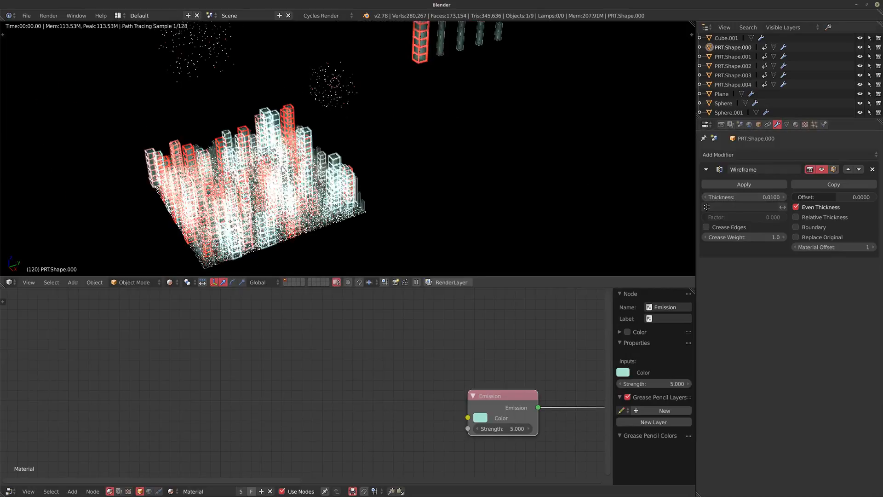
click(725, 206)
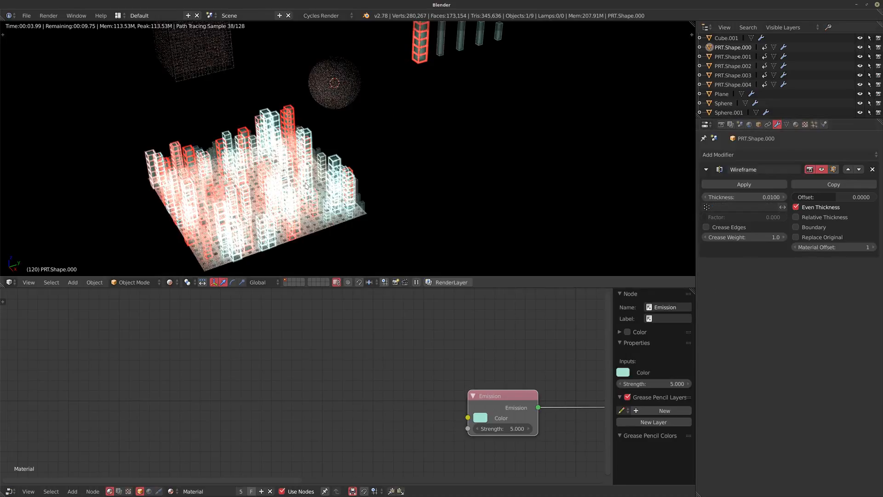
Step: Switch to solid shading, select the Sphere object that carries the EdgeSplit modifier, and isolate it in local view
key(shift+z)
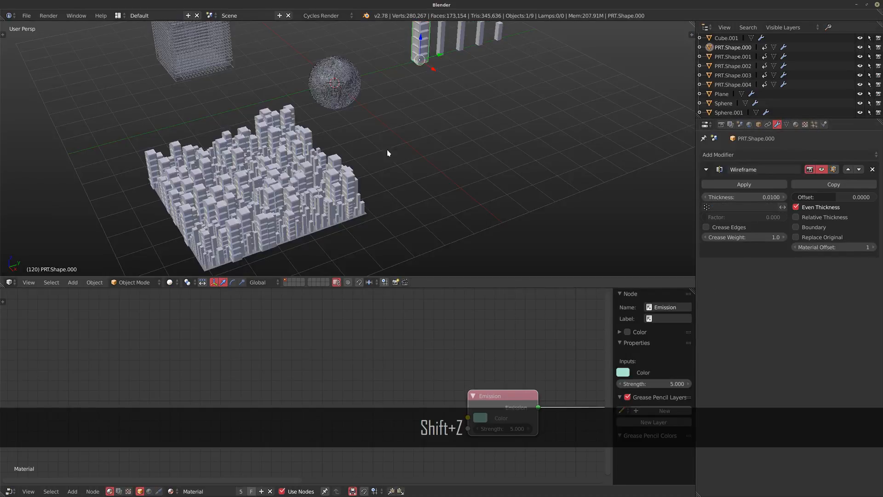
mouse_move(387, 152)
middle_down()
mouse_move(398, 139)
mouse_move(349, 183)
mouse_move(314, 170)
mouse_move(357, 170)
mouse_move(335, 169)
mouse_move(360, 158)
mouse_move(331, 153)
mouse_move(338, 191)
mouse_move(359, 178)
mouse_move(395, 193)
middle_up()
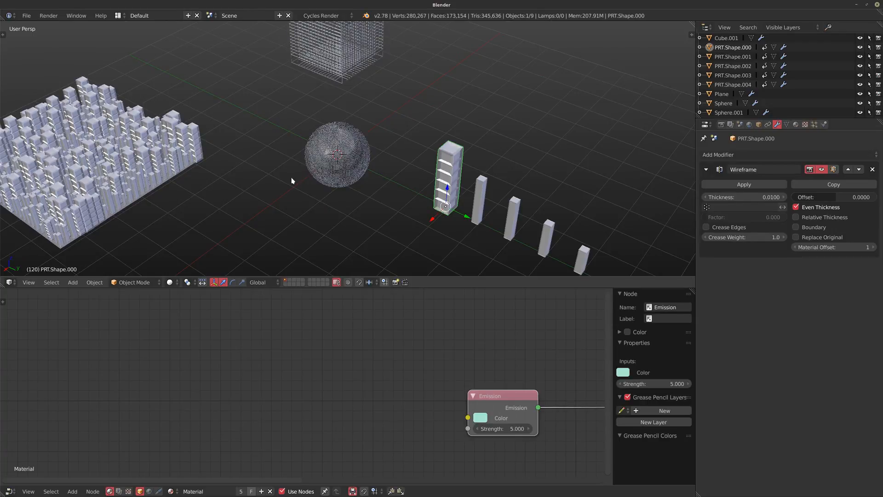
scroll(299, 173, up, 6)
right_click(321, 183)
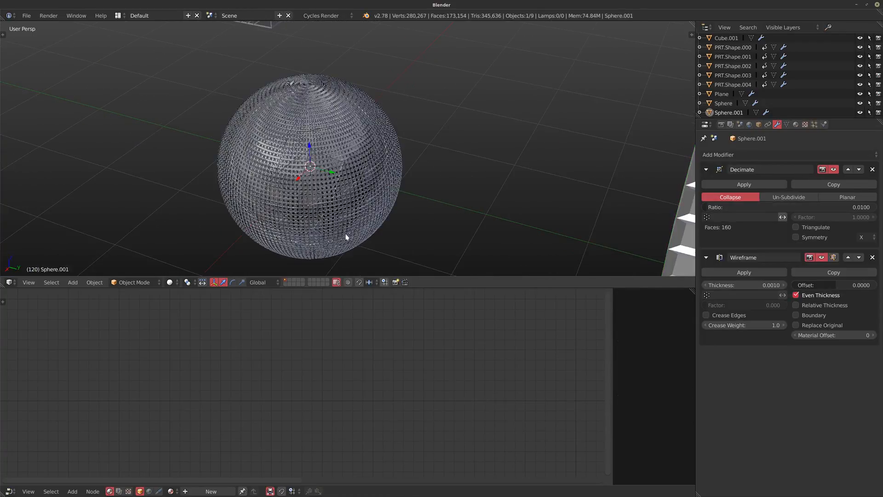
middle_drag(346, 236, 317, 175)
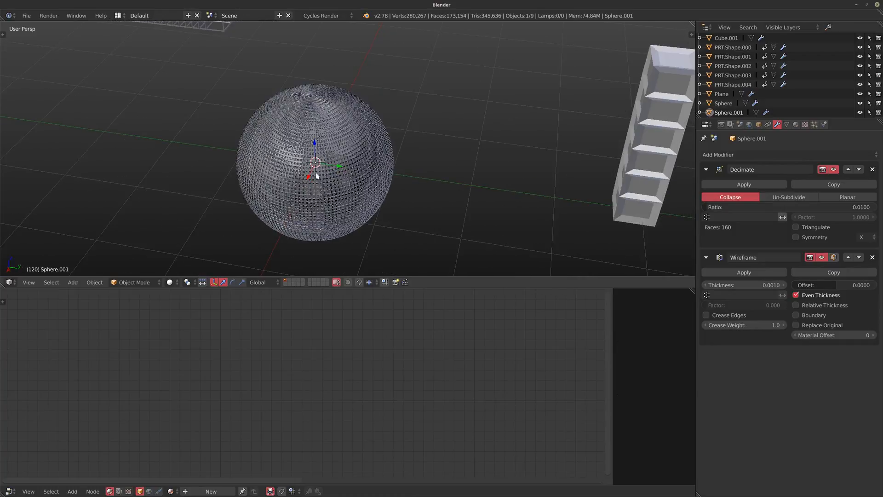
right_click(340, 97)
key(KP_Divide)
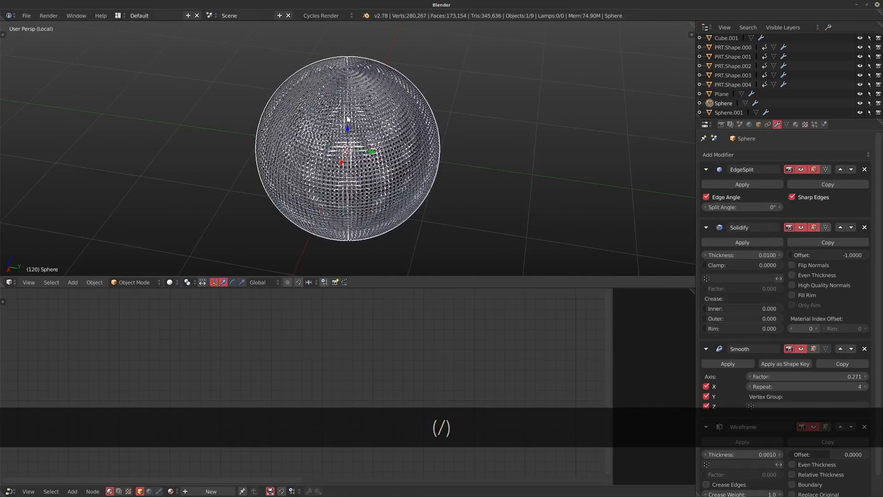
middle_drag(328, 152, 355, 150)
scroll(353, 145, up, 4)
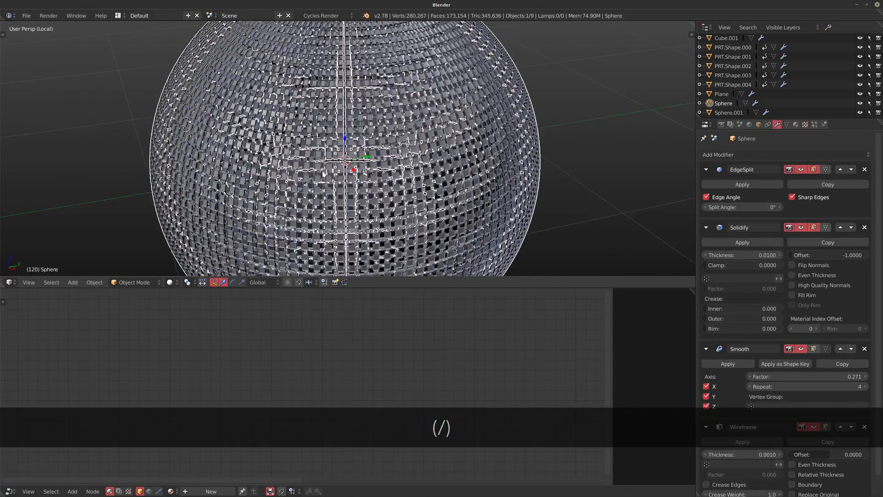
scroll(323, 173, down, 3)
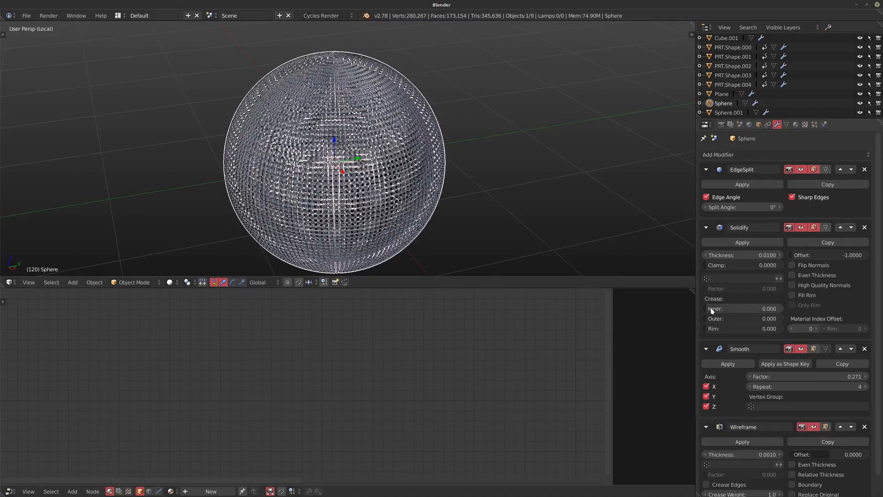
Step: Collapse the settings of the sphere's EdgeSplit, Solidify and Smooth modifiers
click(705, 227)
click(706, 169)
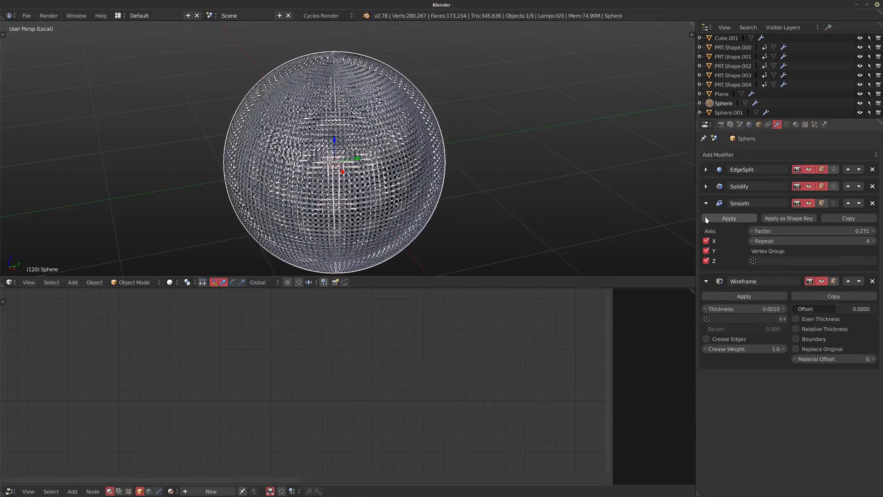
click(706, 204)
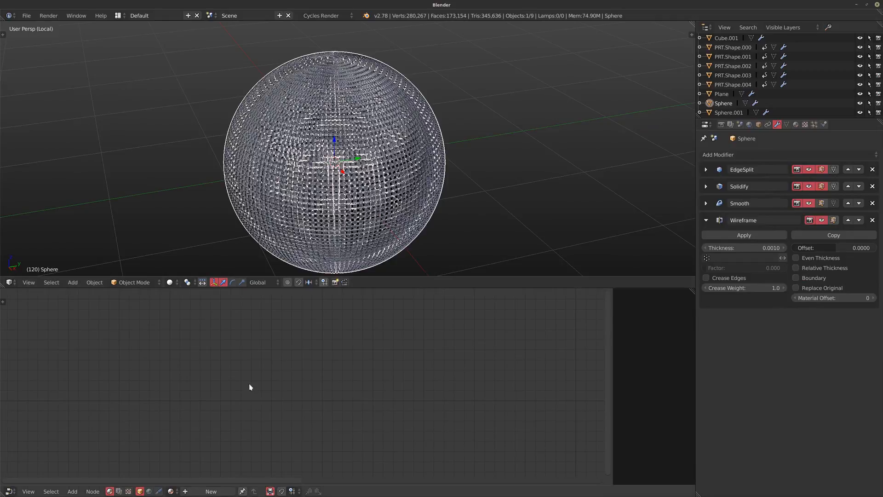
middle_drag(401, 199, 371, 217)
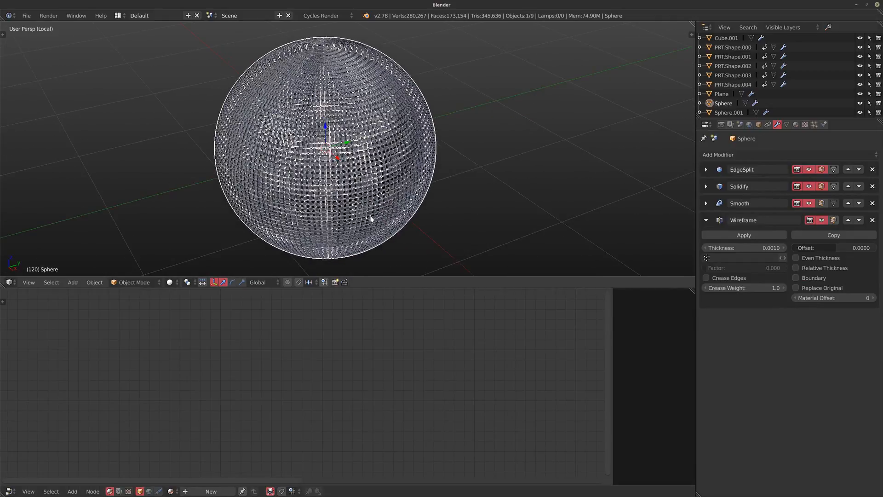
Step: Create a new material for the isolated sphere, space out its two nodes, and turn on rendered shading
click(232, 489)
key(Home)
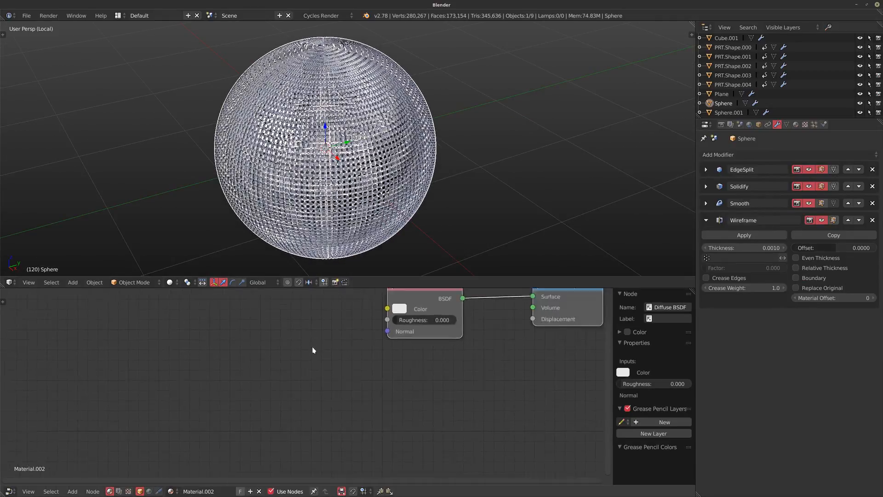
drag(398, 311, 269, 398)
drag(494, 304, 423, 392)
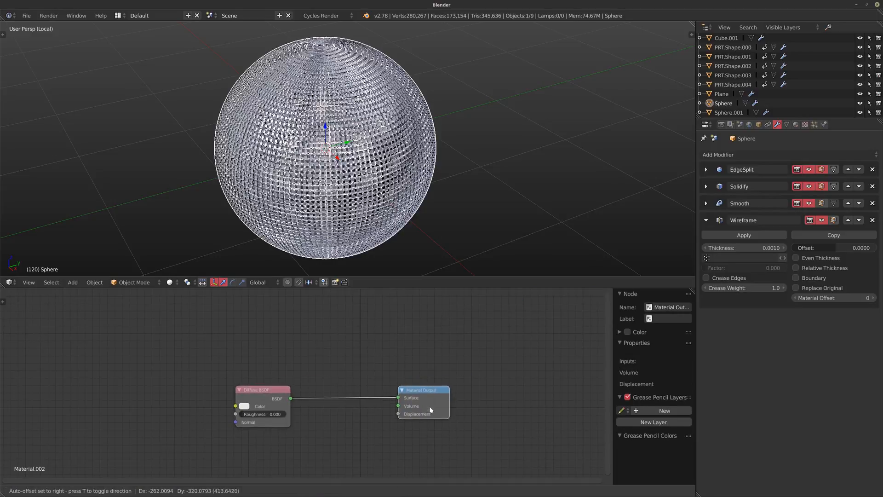
key(shift+z)
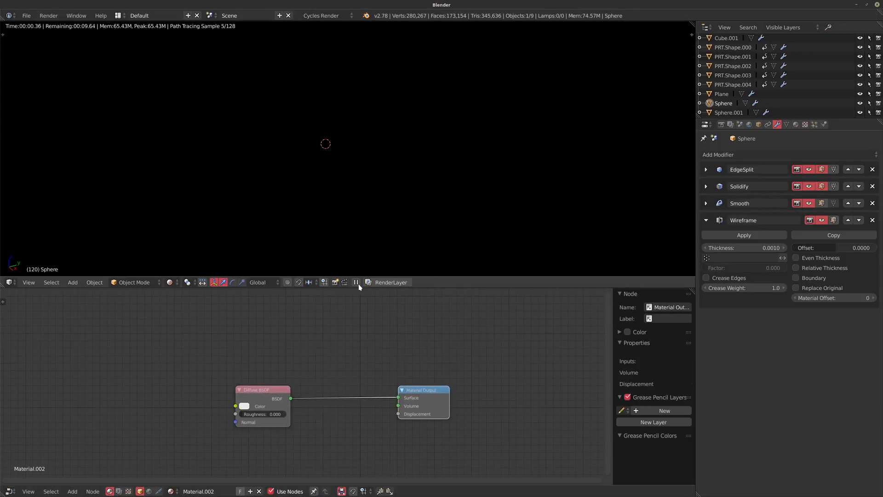
middle_drag(337, 336, 373, 322)
scroll(324, 356, up, 1)
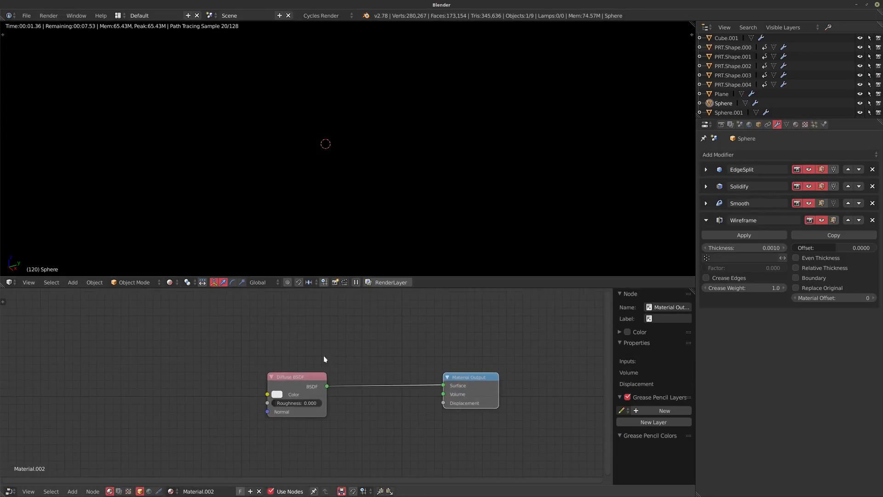
Step: Switch the sphere material's Diffuse BSDF node to an Emission shader
click(307, 384)
key(shift+s)
mouse_move(283, 388)
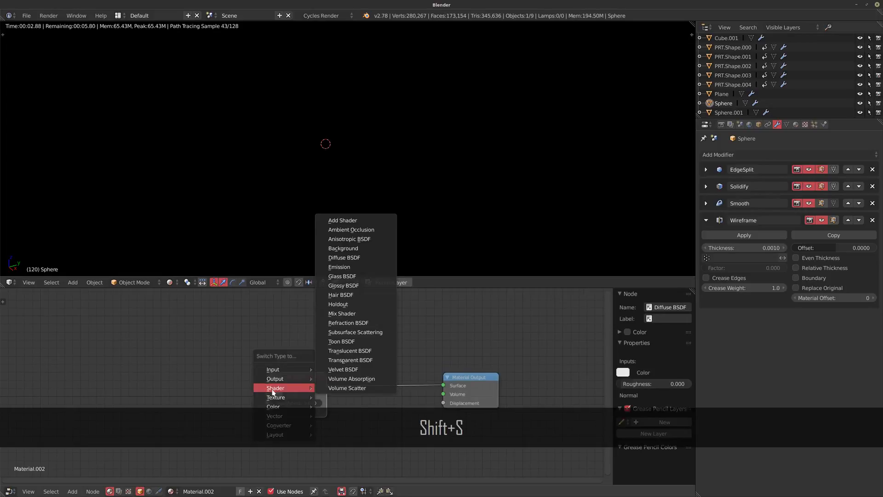
click(338, 266)
scroll(306, 319, up, 2)
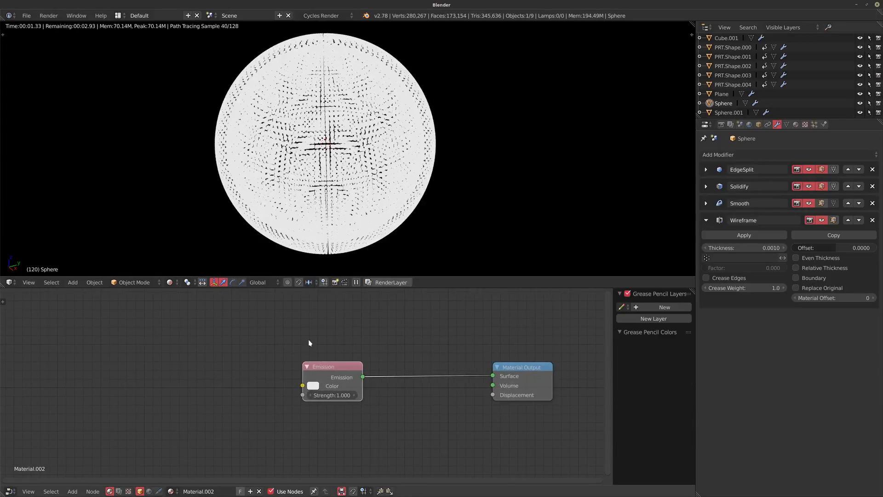
Step: Move the Emission node farther from the Material Output and set its strength to 0.5
drag(325, 369, 286, 376)
click(292, 403)
text(.5)
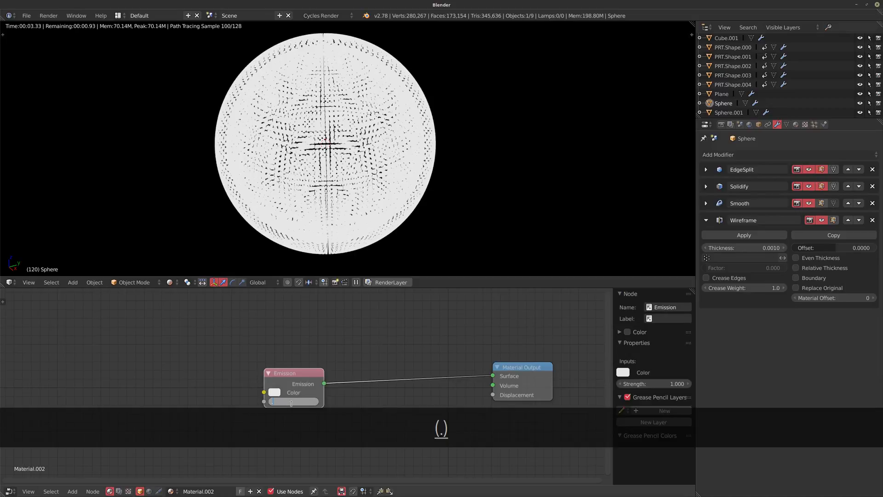
key(Return)
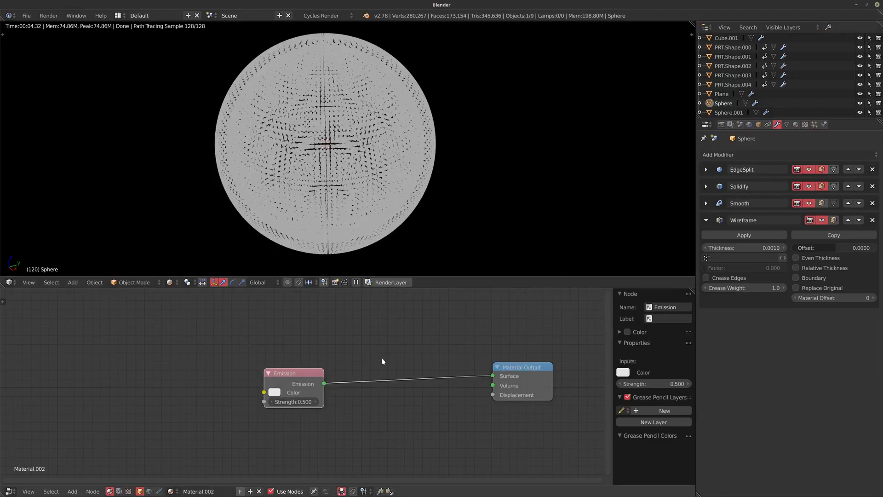
Step: Insert a Mix Shader between Emission and Material Output, link Emission to its second shader input, and place Emission lower in the graph
key(shift+a)
mouse_move(358, 340)
mouse_move(361, 318)
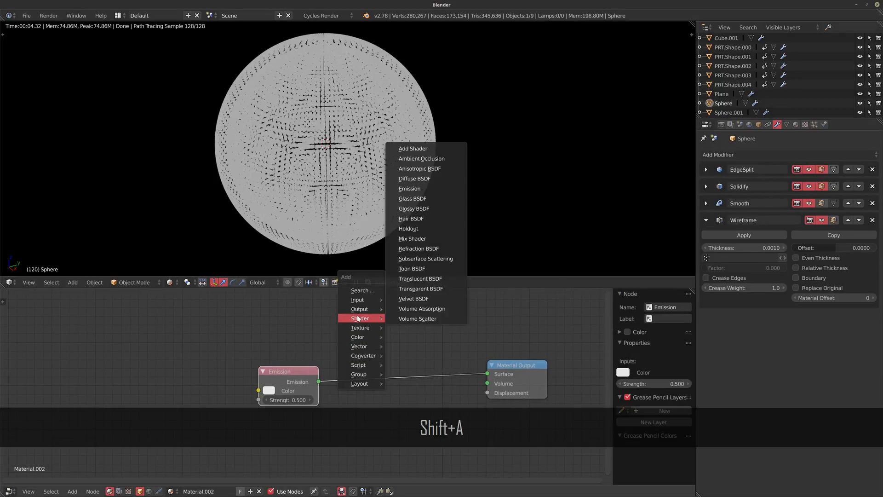
click(405, 223)
click(366, 354)
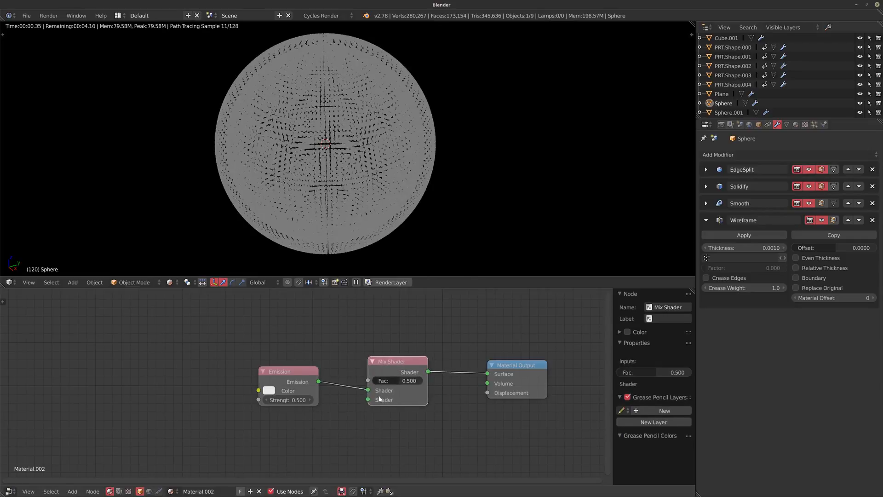
drag(368, 390, 368, 400)
drag(291, 375, 281, 430)
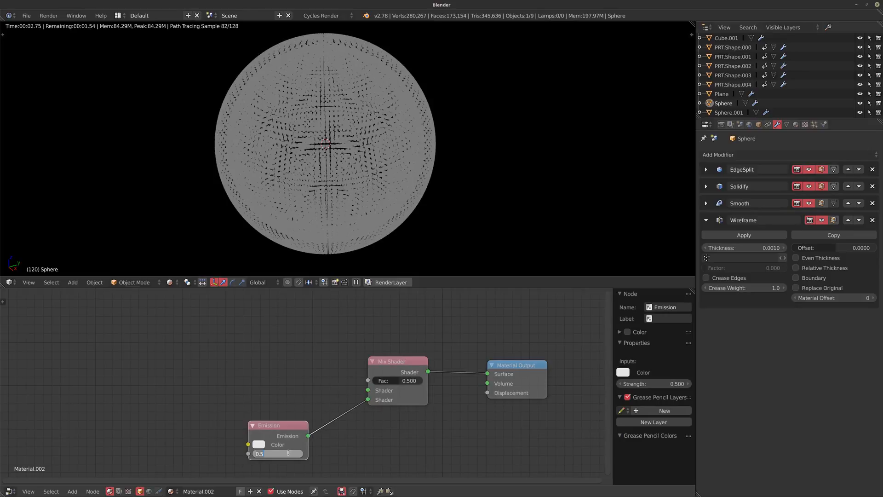
Step: Try an Emission strength of 2, and settle on a strength of 1
text(2)
key(Return)
middle_drag(291, 412, 274, 400)
click(283, 414)
text(1)
key(Return)
Step: Change the Emission node's color to a light orange
click(258, 417)
click(283, 339)
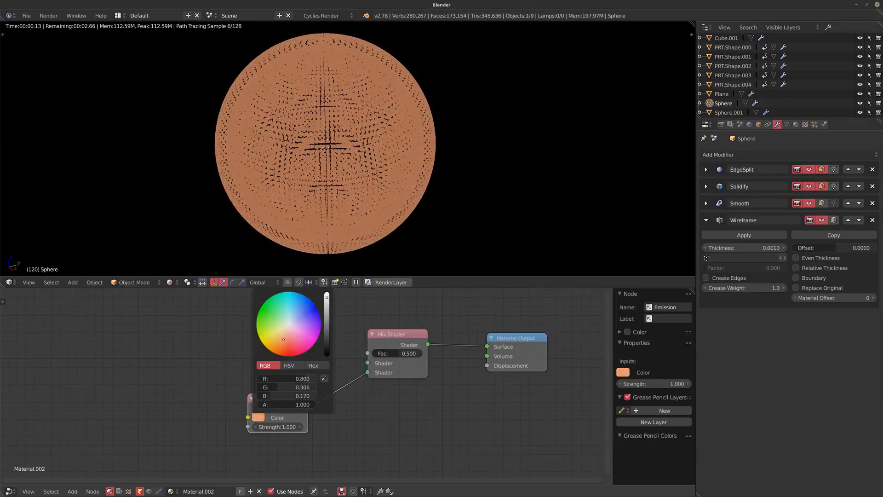
drag(283, 339, 280, 341)
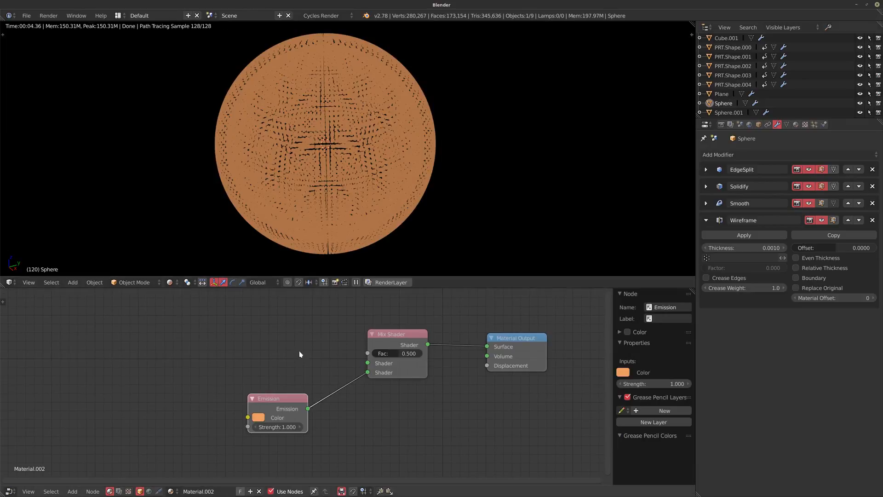
Step: Add a Transparent BSDF above Emission, link it to the Mix Shader's first shader input, and set the mix factor to 0.108
middle_drag(259, 369, 255, 365)
key(shift+a)
mouse_move(239, 361)
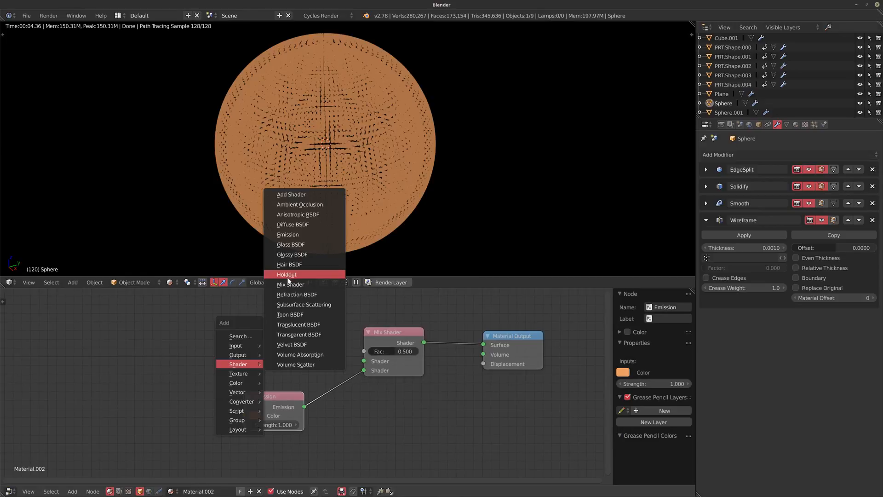
click(298, 335)
click(312, 372)
drag(309, 364, 381, 351)
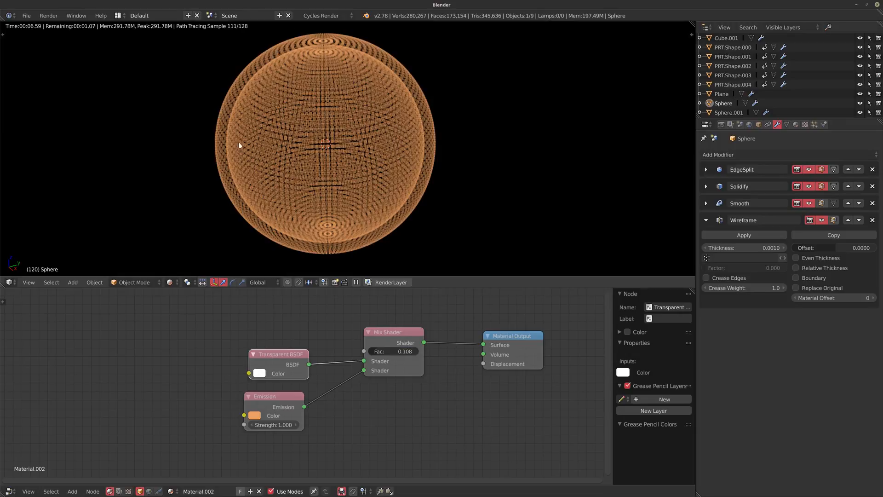
Step: Try the Mix Shader output in the Material Output's Volume input, and reconnect it to Surface
drag(483, 345, 483, 354)
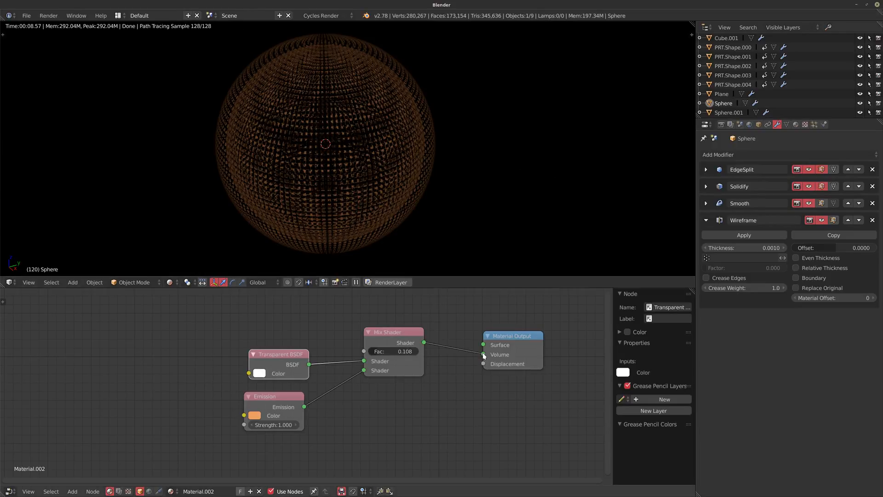
drag(484, 354, 475, 339)
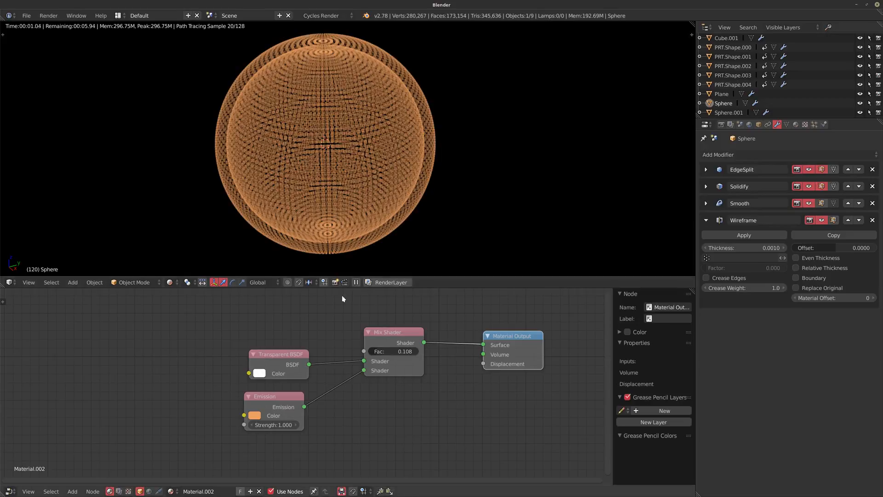
Step: Lower the Mix Shader's factor to 0.019
middle_drag(312, 308, 294, 296)
scroll(294, 296, up, 2)
drag(417, 348, 364, 348)
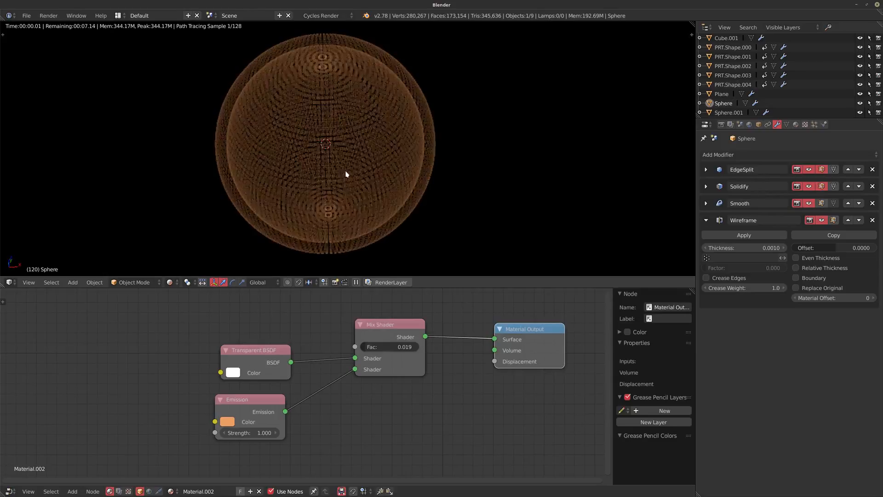
Step: Add a Layer Weight node above the Transparent BSDF and link its Fresnel output to the Mix Shader's factor
scroll(213, 318, down, 4)
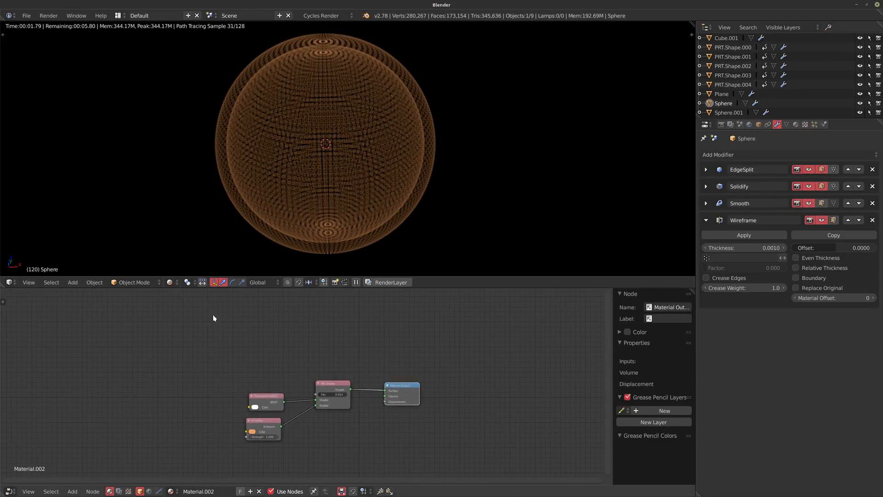
key(shift+a)
mouse_move(197, 296)
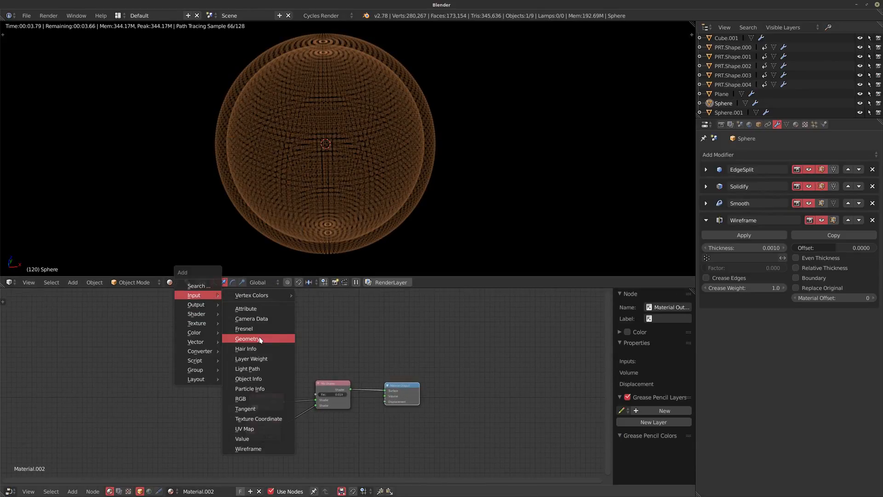
click(252, 358)
click(200, 341)
drag(234, 350, 316, 397)
click(316, 397)
middle_drag(206, 379, 210, 359)
scroll(211, 358, up, 4)
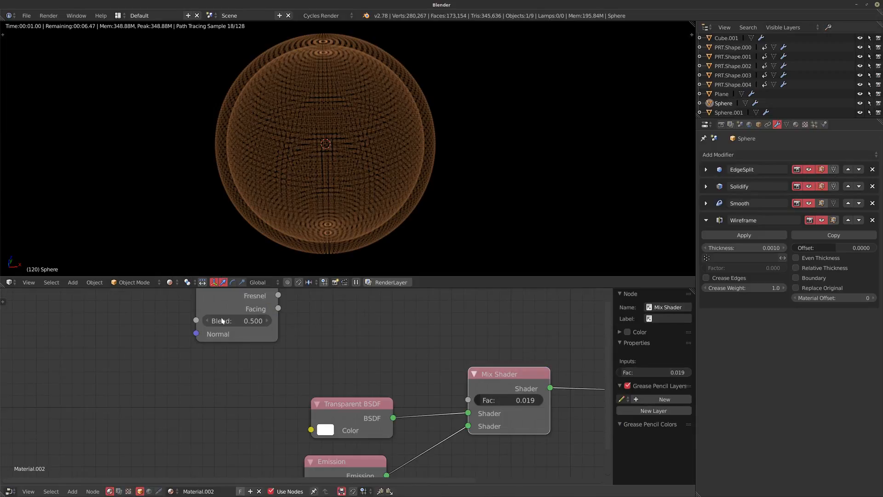
drag(236, 326, 469, 399)
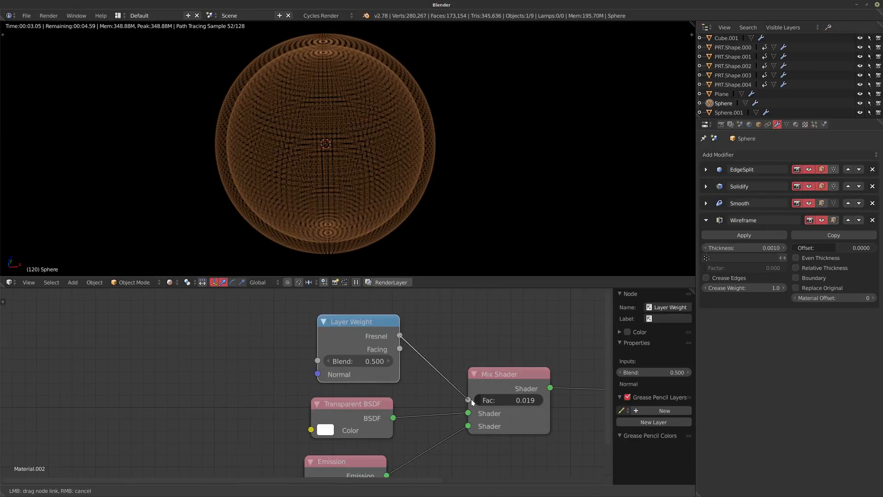
Step: Set the Layer Weight blend to 0.09 and move the node farther from the Mix Shader
scroll(414, 322, down, 2)
drag(363, 352, 318, 352)
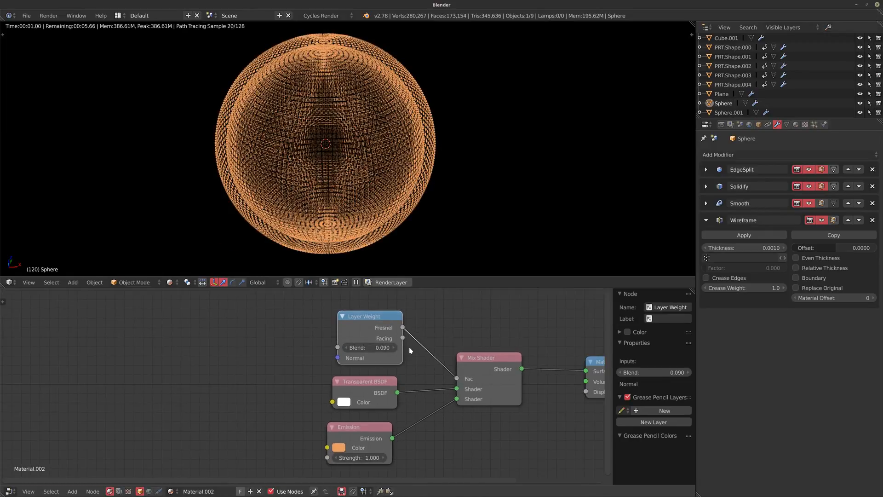
key(g)
click(355, 344)
Step: Insert a Math node between Layer Weight and the Mix Shader factor, set to Multiply with a value of 0.04
key(shift+a)
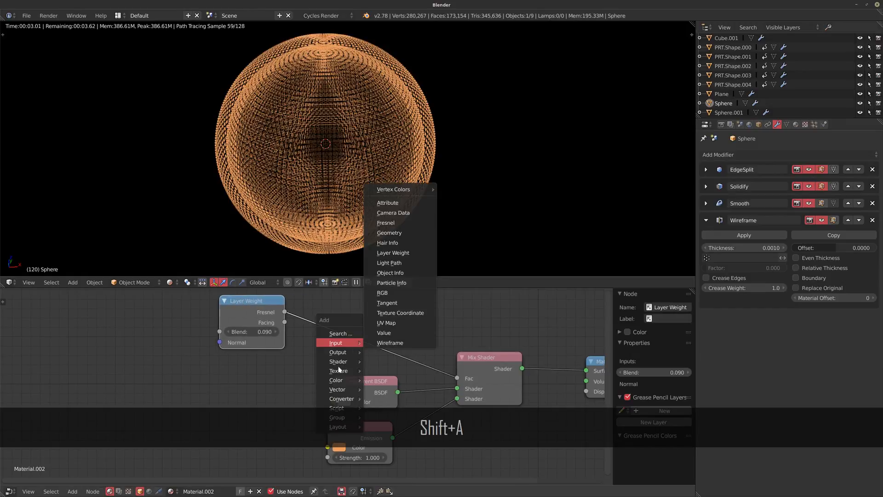
mouse_move(351, 398)
click(382, 339)
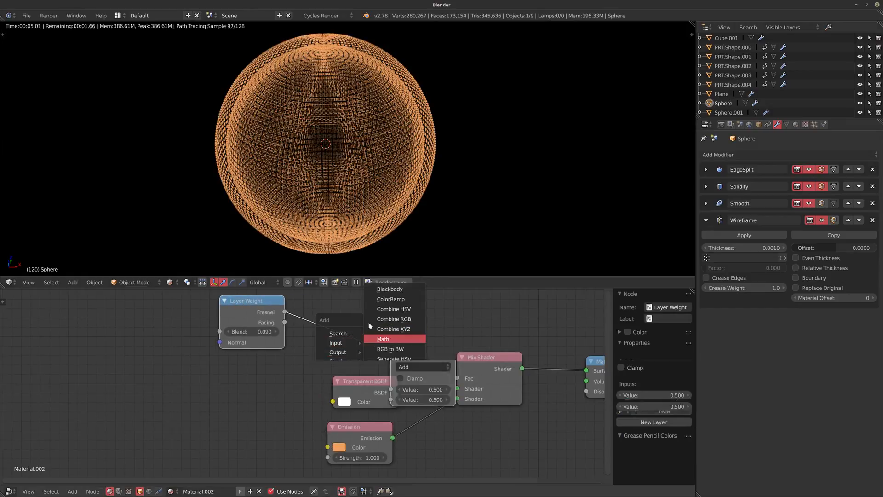
click(363, 324)
click(362, 322)
click(362, 295)
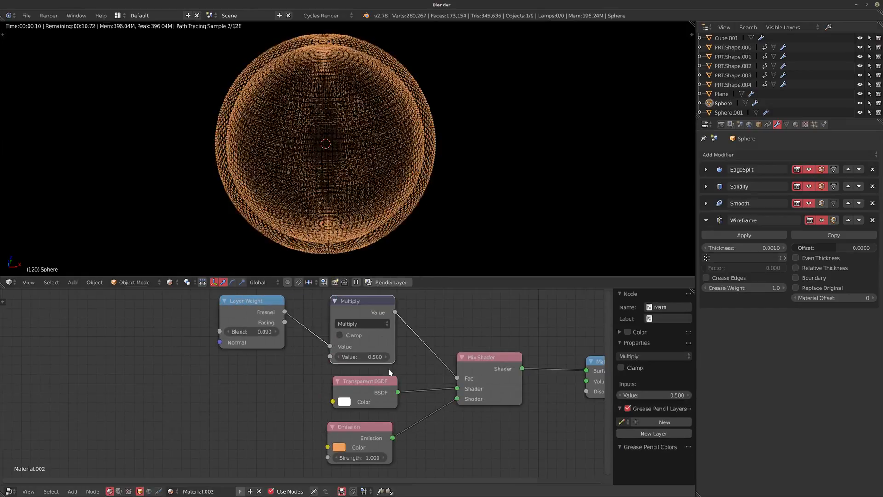
drag(369, 358, 363, 358)
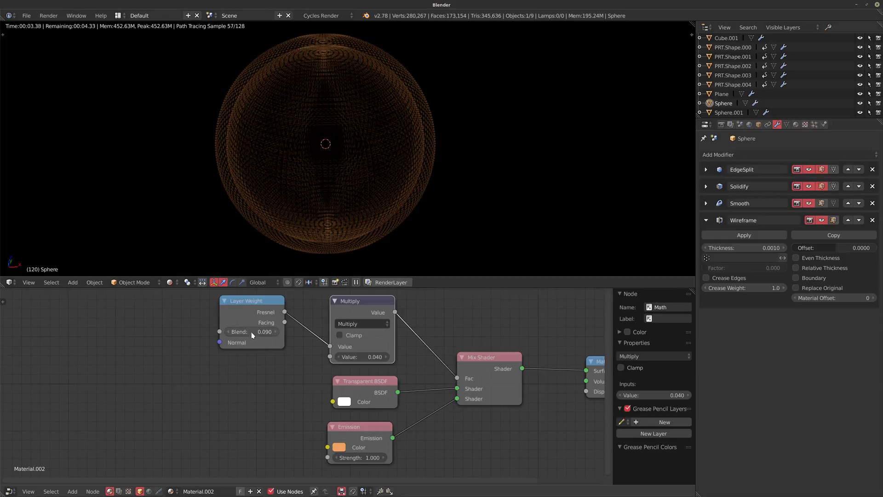
Step: Set the Layer Weight blend to 0.27, check the rendered sphere, and turn off rendered shading
drag(252, 336, 272, 335)
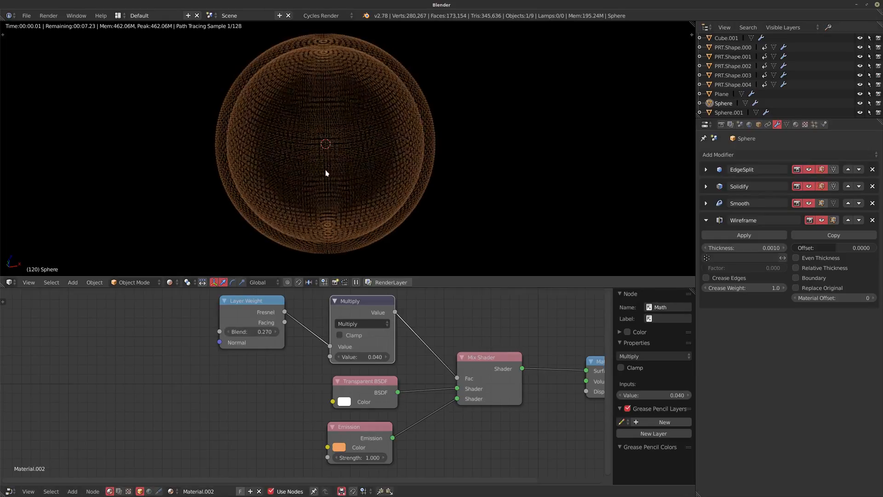
middle_drag(326, 172, 356, 217)
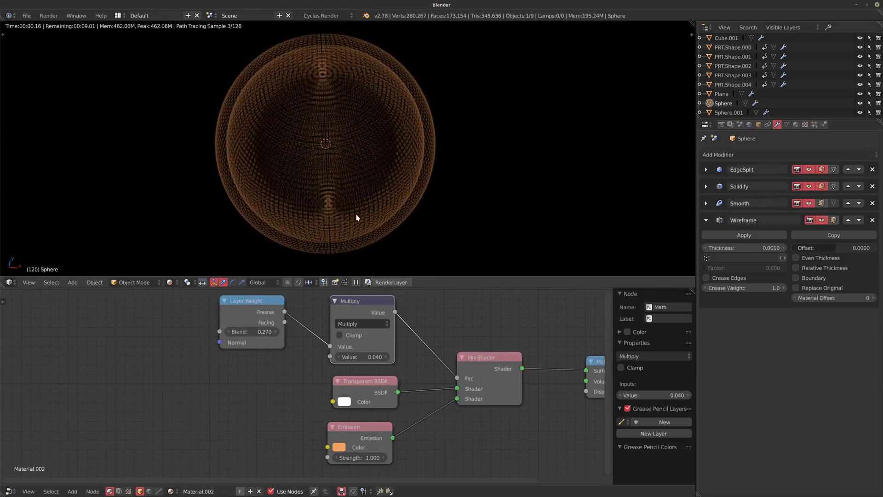
key(Home)
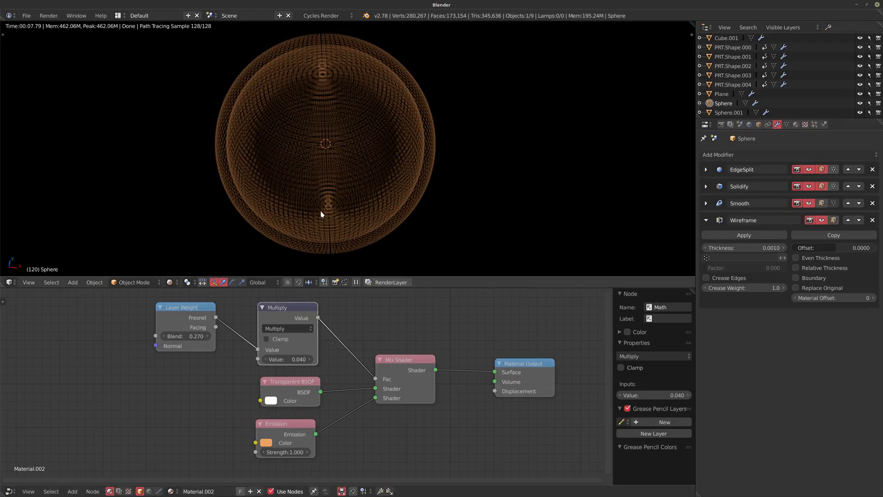
key(shift+z)
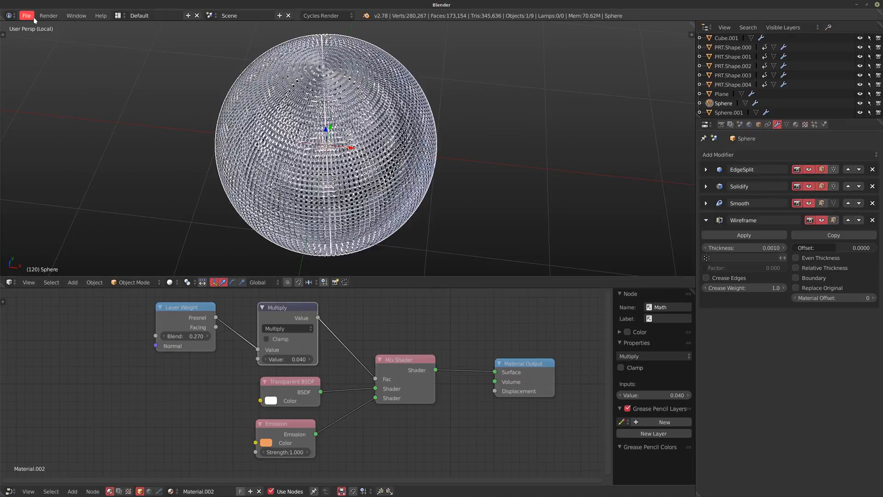
Step: Open the recent file tech_02.blend
click(26, 16)
mouse_move(62, 46)
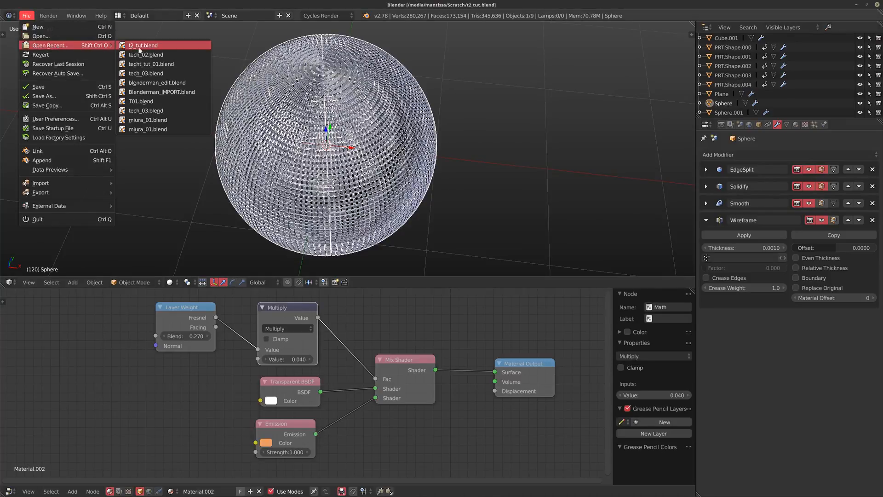
click(147, 56)
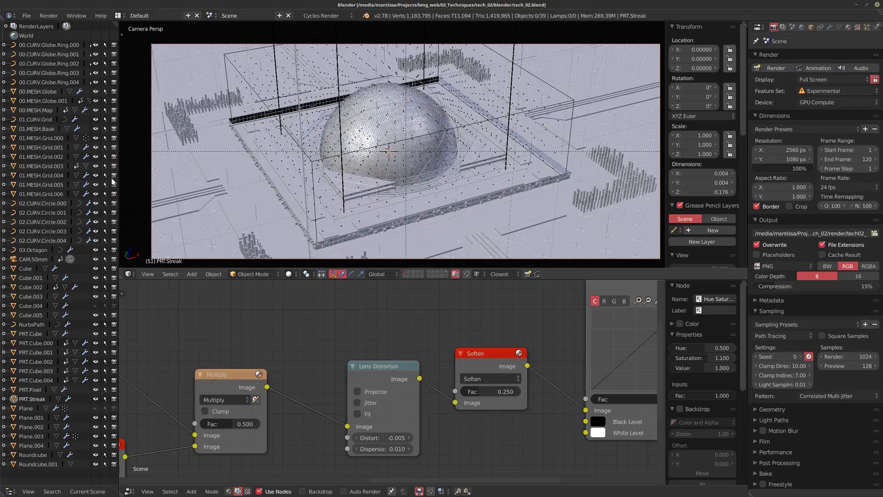
Step: Examine the compositing node tree from the render layers through glare, blur and lens distortion to the output
scroll(386, 343, down, 14)
middle_drag(359, 344, 474, 359)
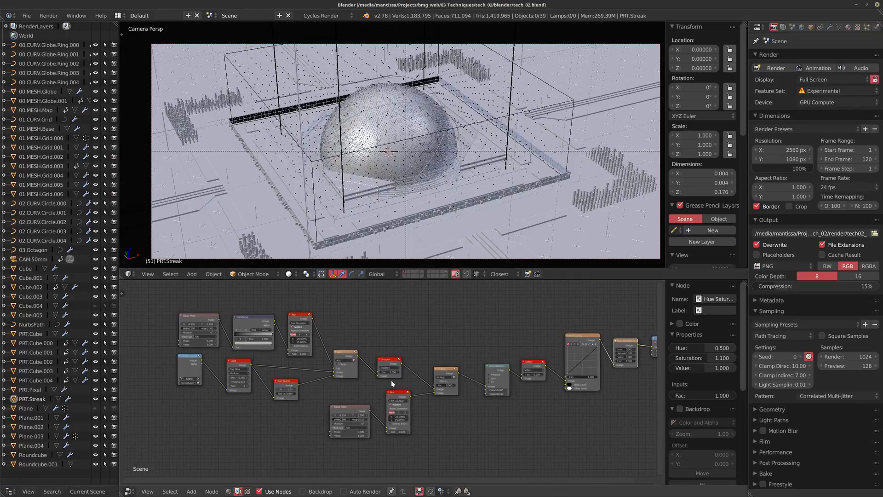
middle_drag(393, 383, 339, 381)
scroll(324, 357, up, 3)
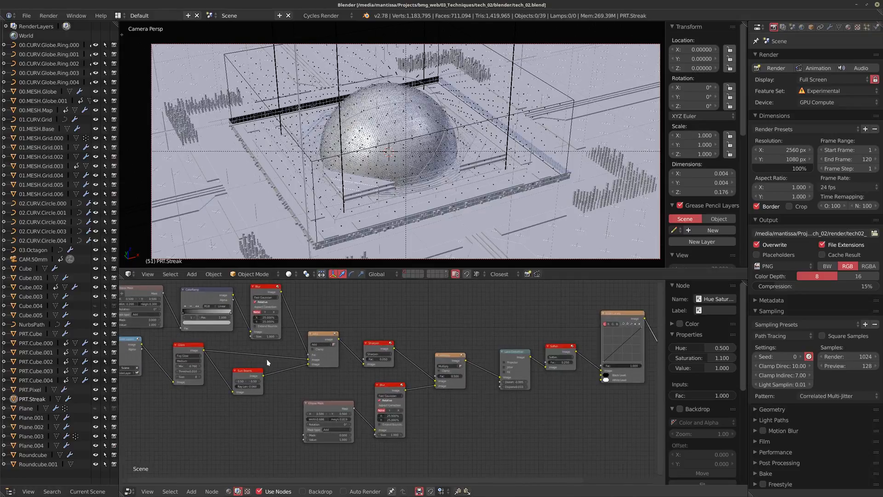
scroll(364, 376, down, 4)
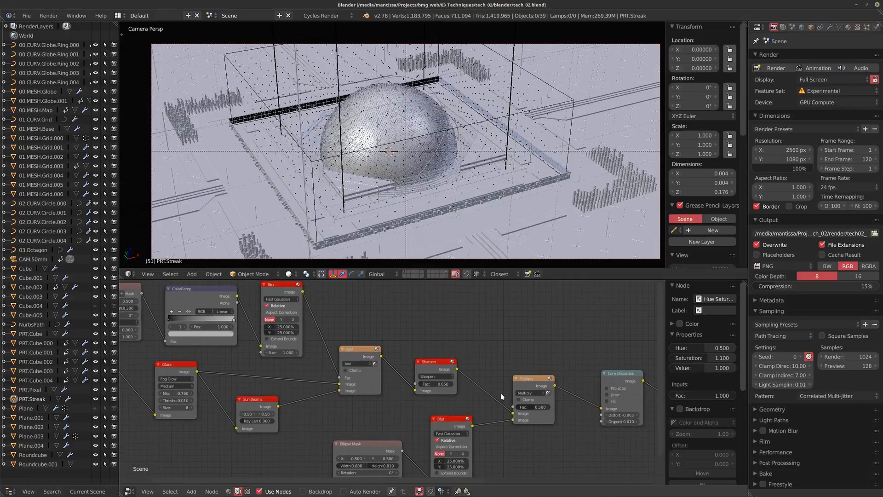
middle_drag(436, 400, 496, 394)
scroll(462, 388, down, 2)
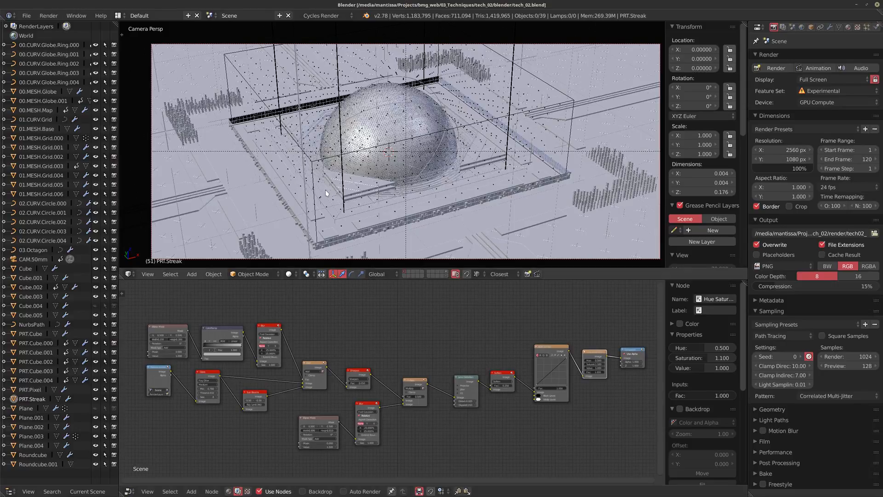
Step: Jump to the last frame, leave the camera view, and select the pillar clusters at the base's corner for inspection
key(shift+Right)
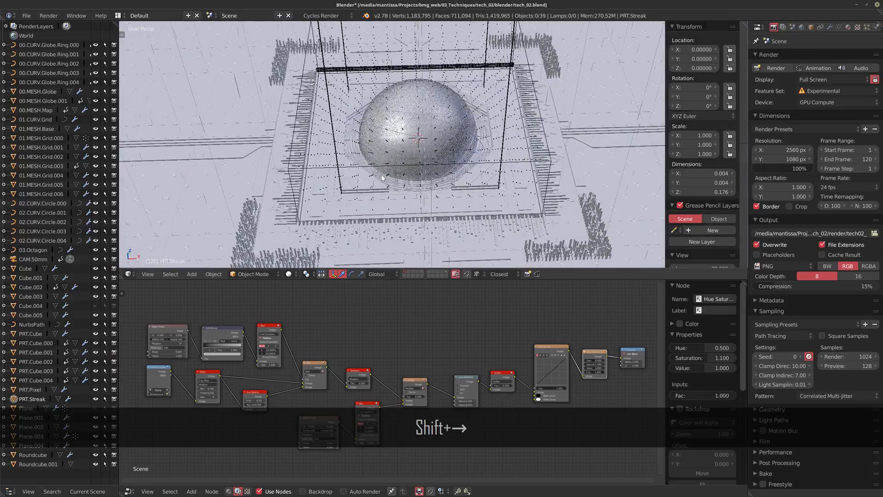
scroll(387, 175, up, 1)
shift+middle_drag(386, 175, 358, 140)
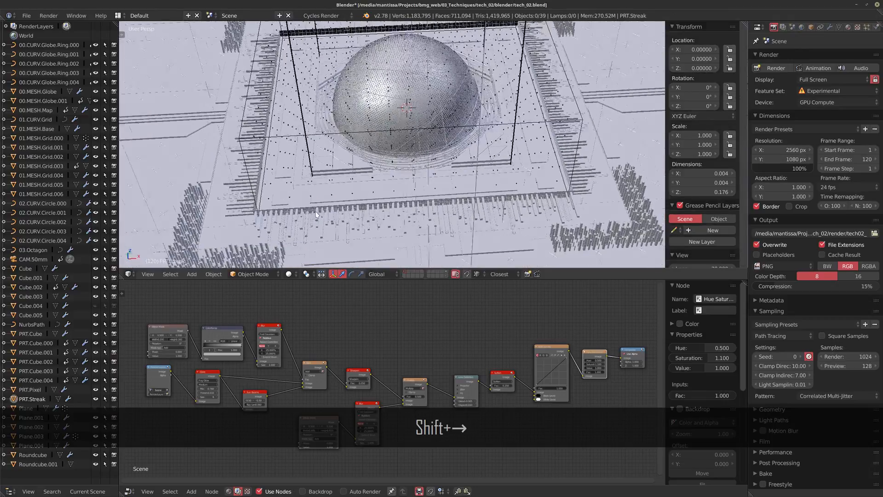
middle_drag(349, 184, 262, 234)
scroll(376, 211, up, 2)
right_click(376, 211)
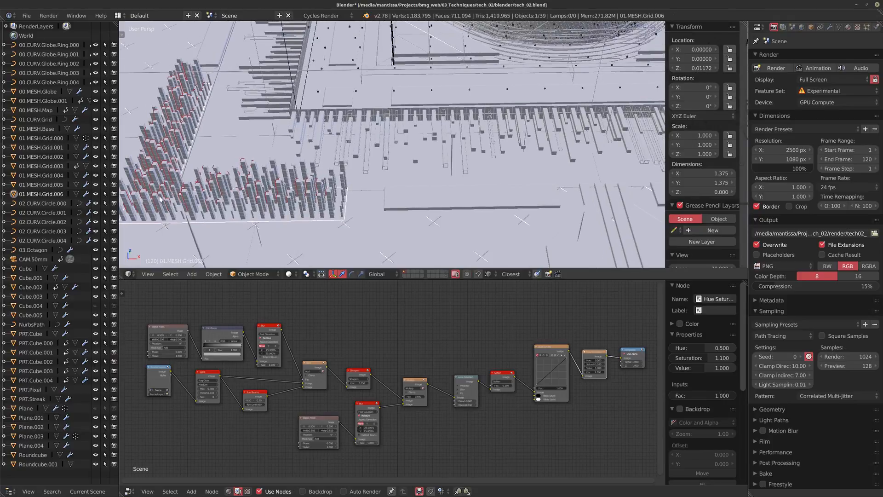
Step: Select Cube.002, the emitter of the streaks around the base's edge, and inspect its particles
scroll(174, 164, down, 2)
scroll(455, 176, down, 1)
shift+middle_drag(478, 141, 239, 156)
right_click(518, 178)
scroll(519, 179, up, 2)
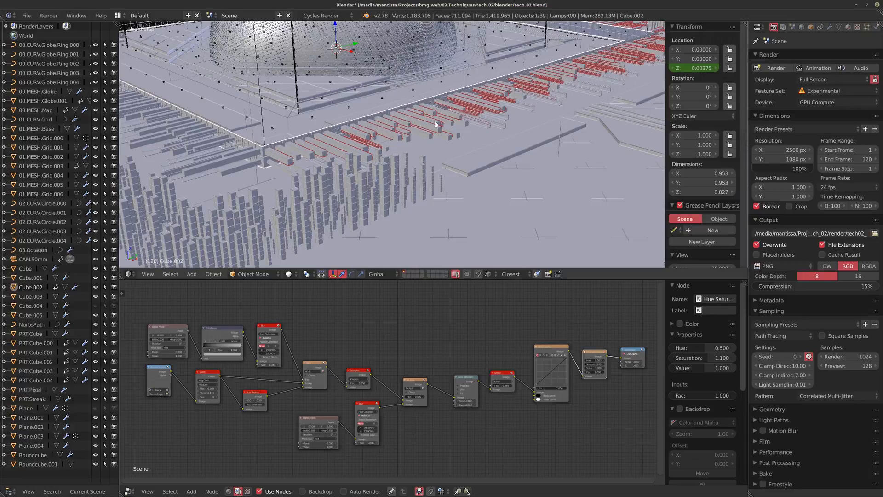
scroll(436, 123, down, 3)
middle_drag(435, 123, 475, 102)
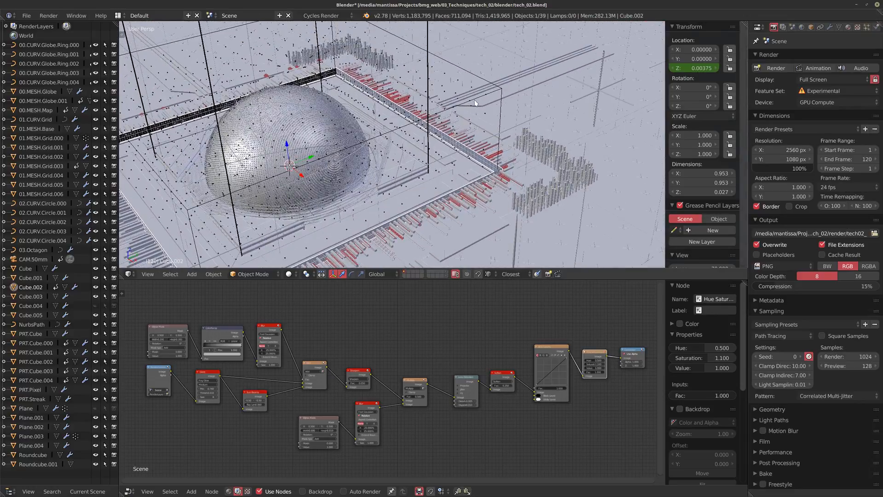
Step: Select the floor grid 01.MESH.Grid.005 and the tall vertical frame Cube.005 to inspect them
right_click(476, 102)
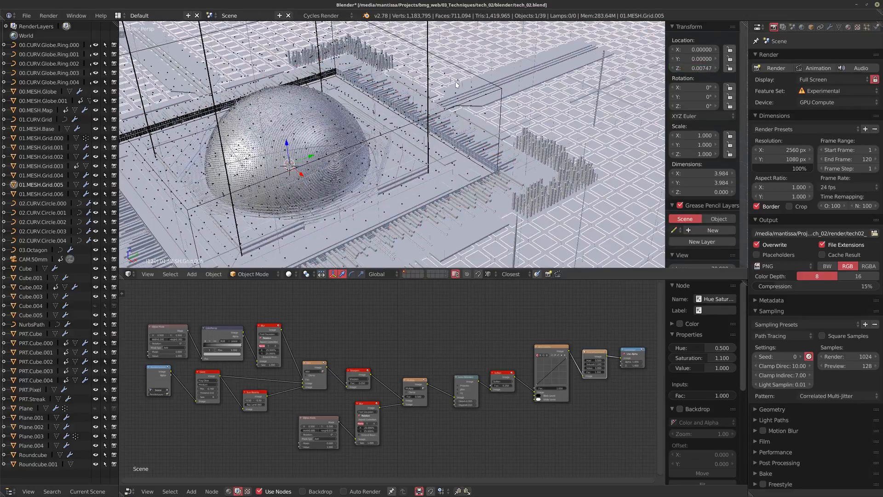
right_click(362, 137)
right_click(291, 131)
right_click(291, 131)
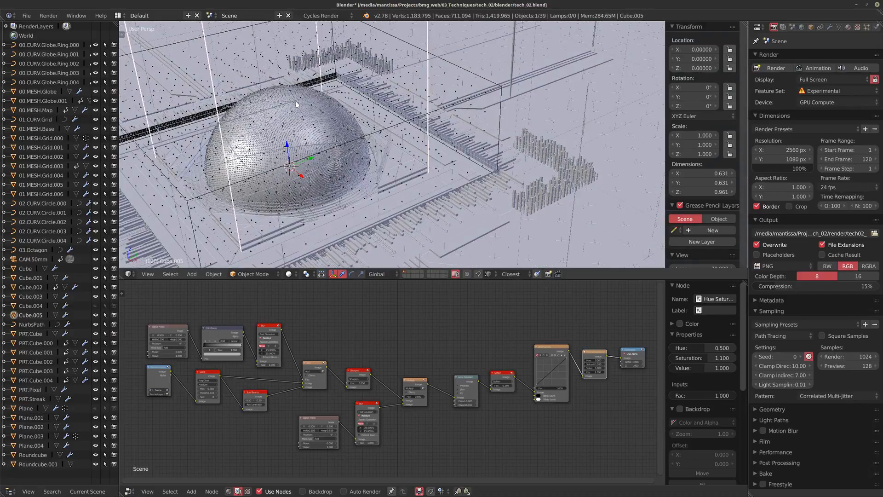
Step: Select the box emitter Cube.001 surrounding the globe and show its particle system settings
middle_drag(302, 133, 496, 120)
right_click(501, 80)
right_click(501, 80)
right_click(492, 80)
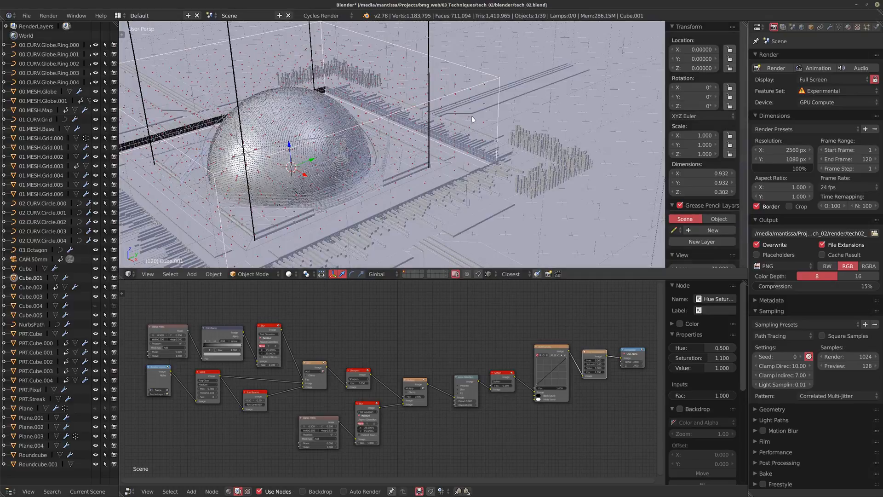
click(868, 27)
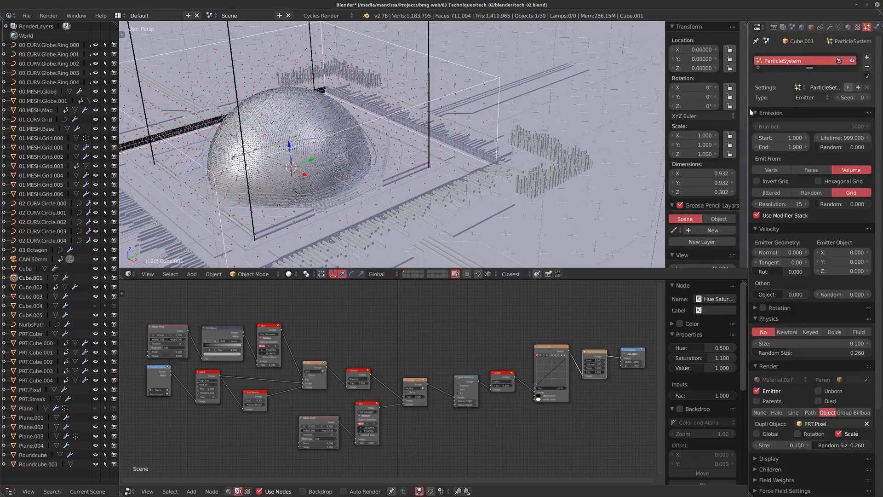
Step: Widen the Properties editor and examine the box emitter Cube.001 with its grid particles around the globe
drag(748, 110, 683, 112)
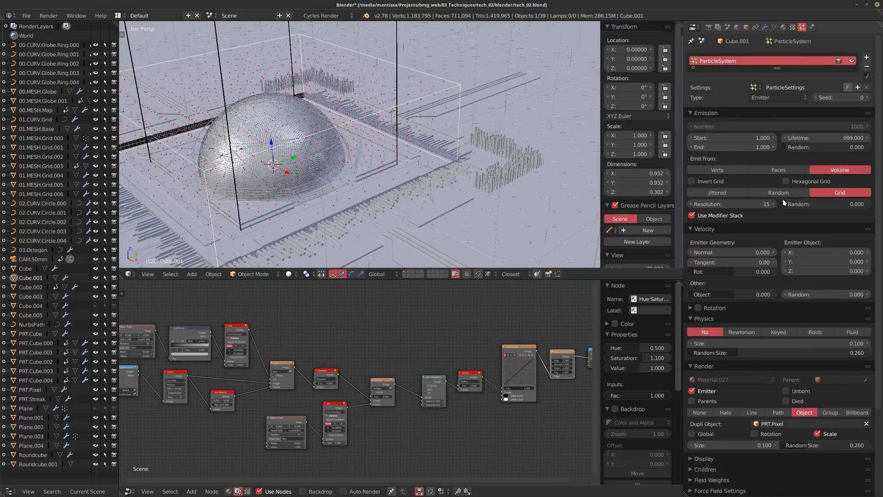
scroll(417, 99, up, 5)
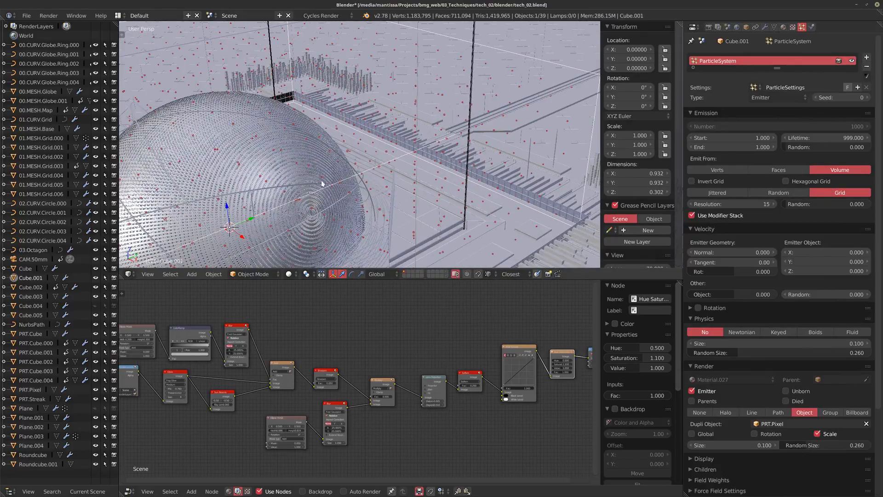
middle_drag(322, 183, 483, 183)
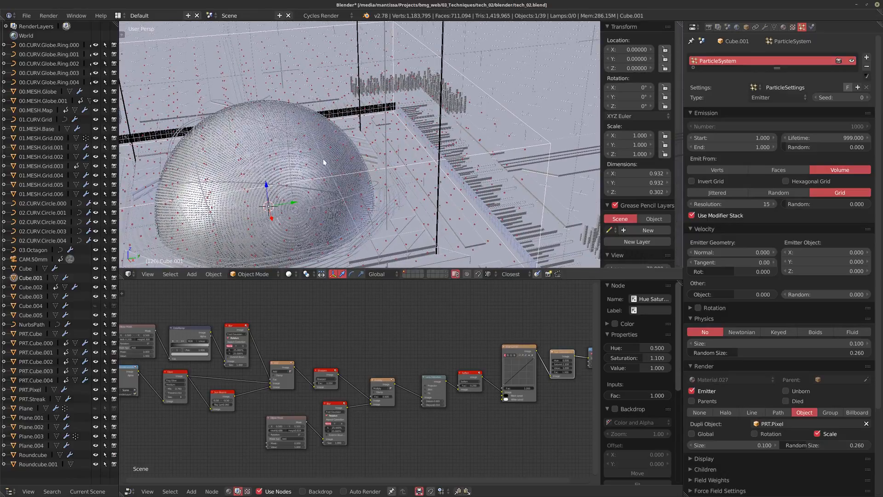
middle_drag(300, 183, 342, 139)
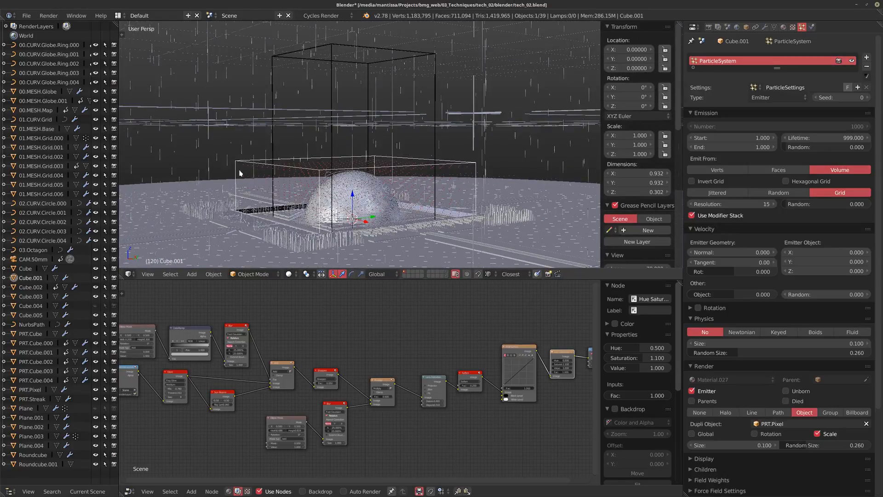
middle_drag(373, 176, 358, 193)
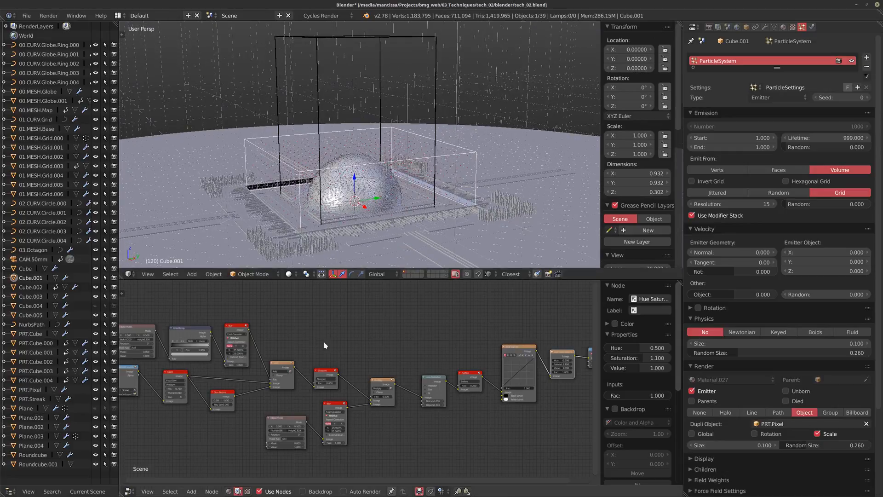
Step: Switch the Node Editor to shader nodes and examine the box's Material.027 emission setup
click(228, 491)
middle_drag(316, 422, 360, 418)
scroll(384, 310, up, 6)
middle_drag(385, 309, 317, 352)
scroll(340, 393, up, 3)
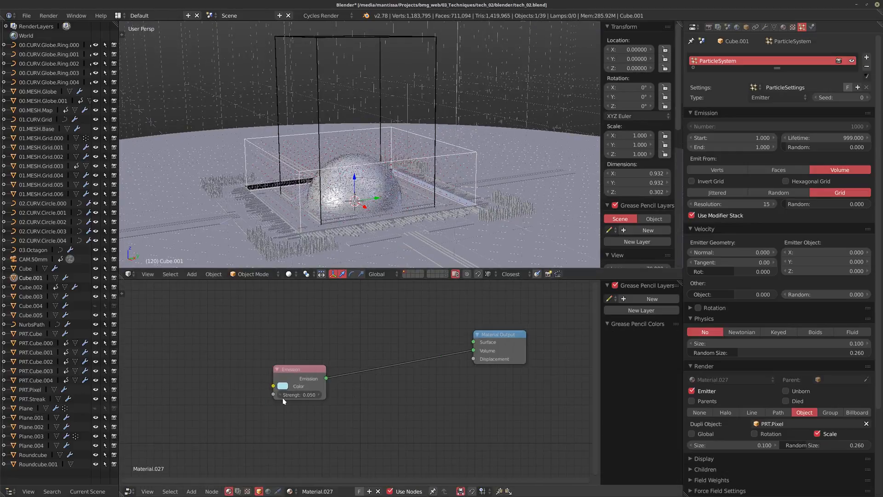
middle_drag(303, 399, 291, 420)
scroll(343, 170, up, 4)
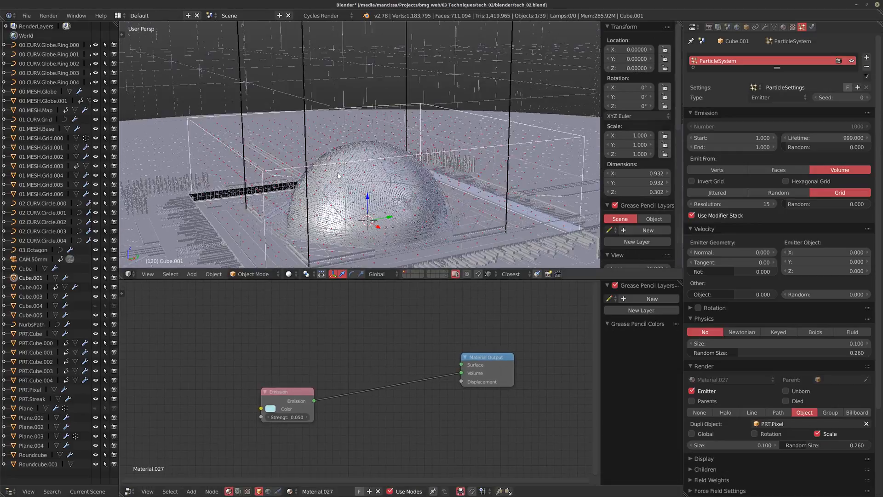
Step: Turn on the rendered viewport preview and view the volumetric glow around the globe from a low angle
scroll(342, 170, up, 2)
key(shift+z)
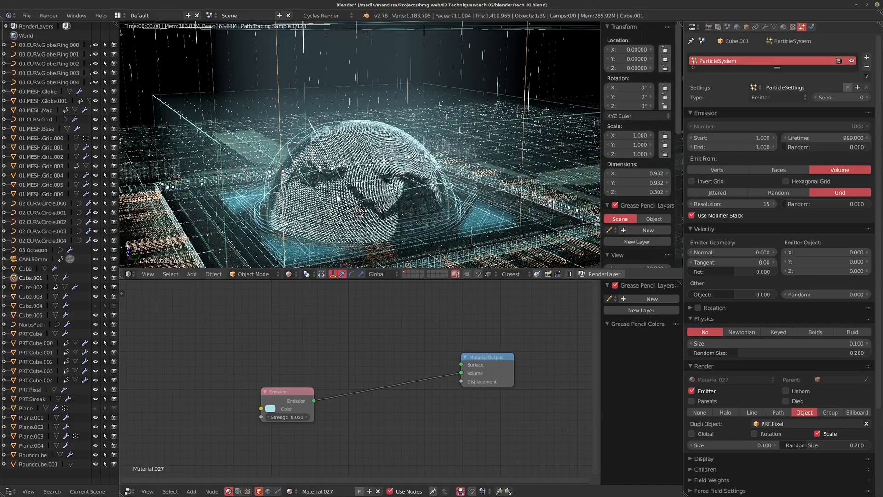
middle_drag(341, 198, 339, 159)
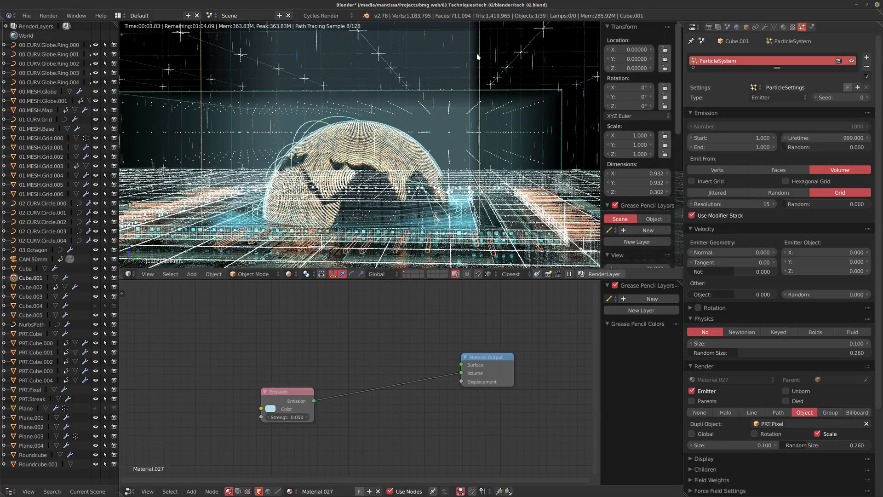
Step: Select the tall frame Cube.005 to show its emission material, and examine the rendered globe from several angles
right_click(450, 160)
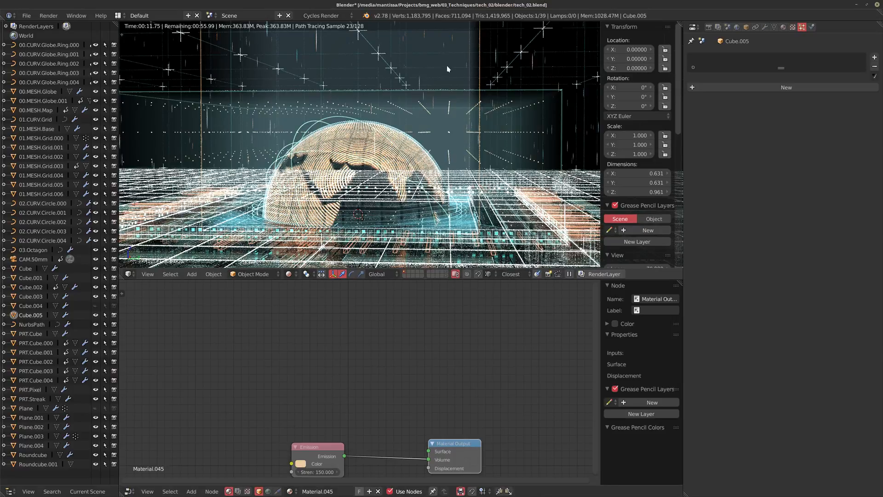
middle_drag(329, 216, 338, 167)
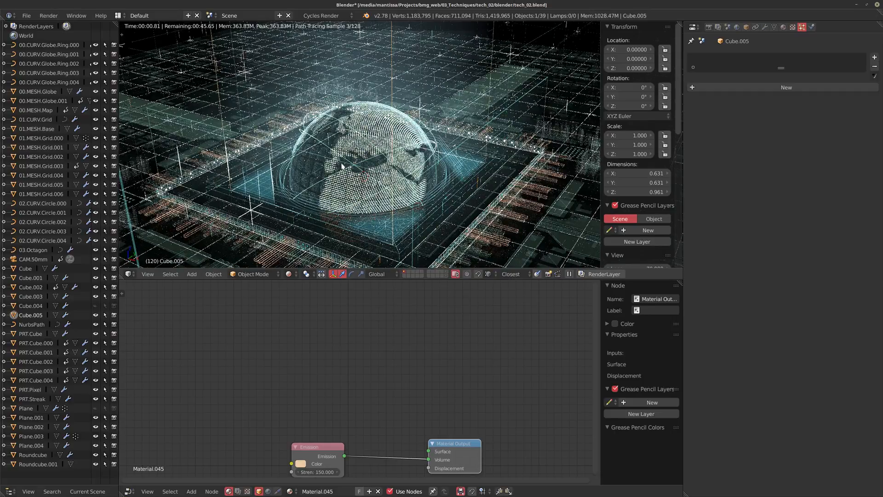
scroll(336, 168, up, 1)
scroll(336, 167, up, 3)
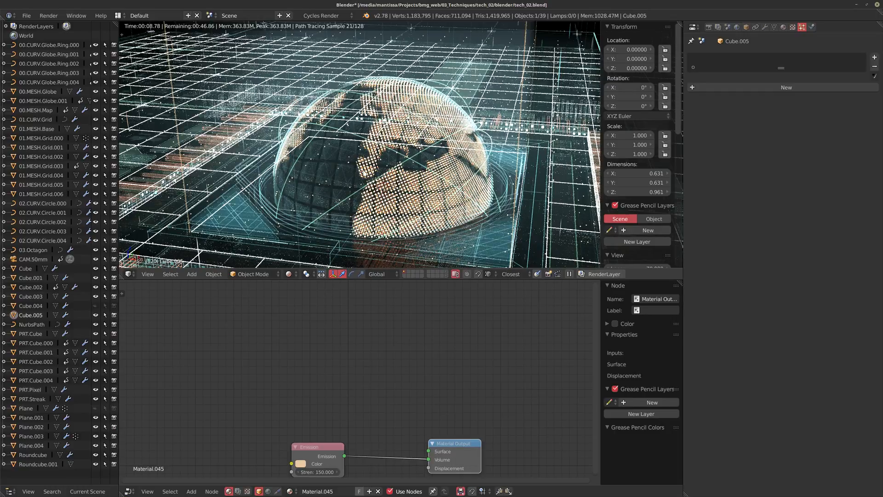
Step: Return to solid shading, select the globe surface 00.MESH.Map, and bring its Material.018 nodes into view
key(shift+z)
mouse_move(404, 168)
middle_down()
mouse_move(422, 166)
mouse_move(389, 168)
middle_up()
right_click(399, 178)
right_click(398, 180)
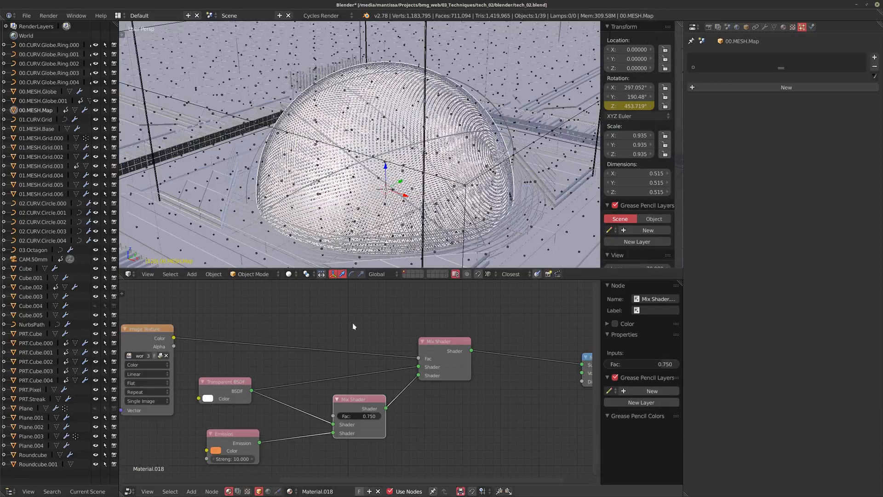
middle_drag(302, 370, 419, 370)
scroll(311, 339, down, 5)
scroll(349, 361, up, 2)
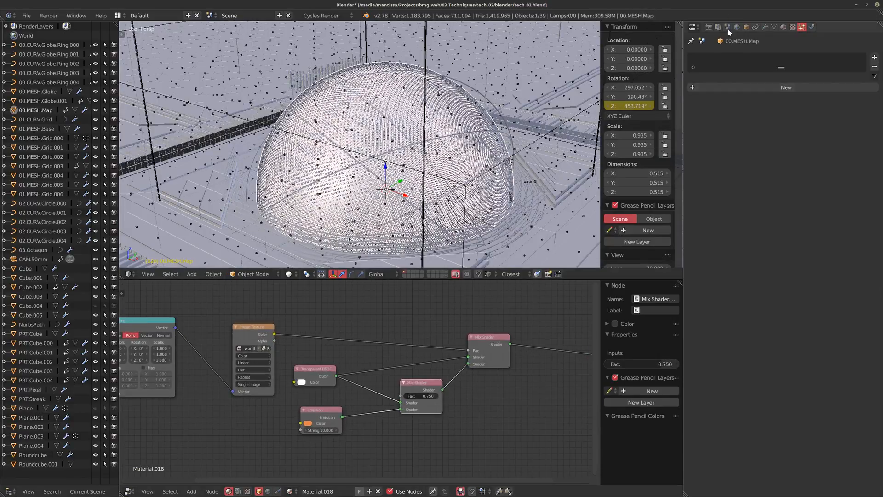
Step: Show the modifier stack of 00.MESH.Map and locate the Image Texture node in its material
click(765, 27)
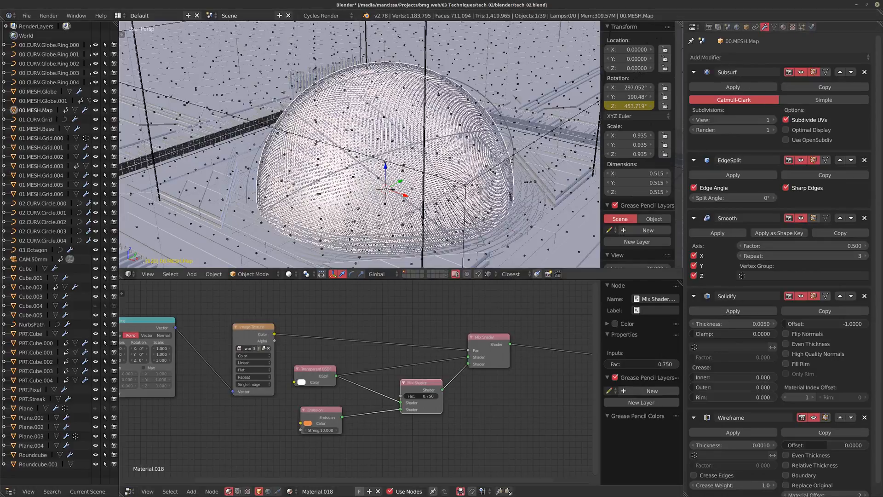
mouse_move(375, 161)
middle_down()
mouse_move(370, 175)
mouse_move(368, 160)
middle_up()
mouse_move(500, 364)
middle_down()
mouse_move(321, 354)
mouse_move(497, 355)
middle_up()
scroll(321, 354, up, 1)
scroll(258, 332, down, 3)
middle_drag(258, 332, 331, 361)
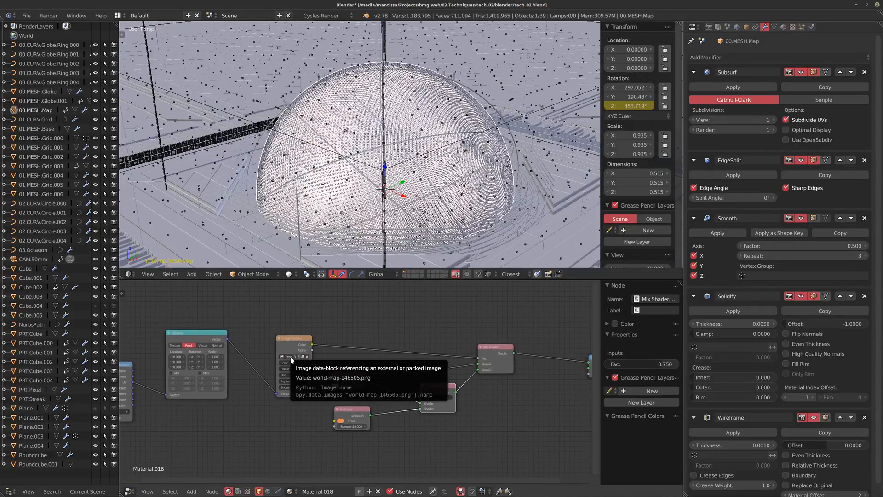
Step: Change the 3D View to a UV/Image Editor and display the world-map-146505.png image in it
click(128, 274)
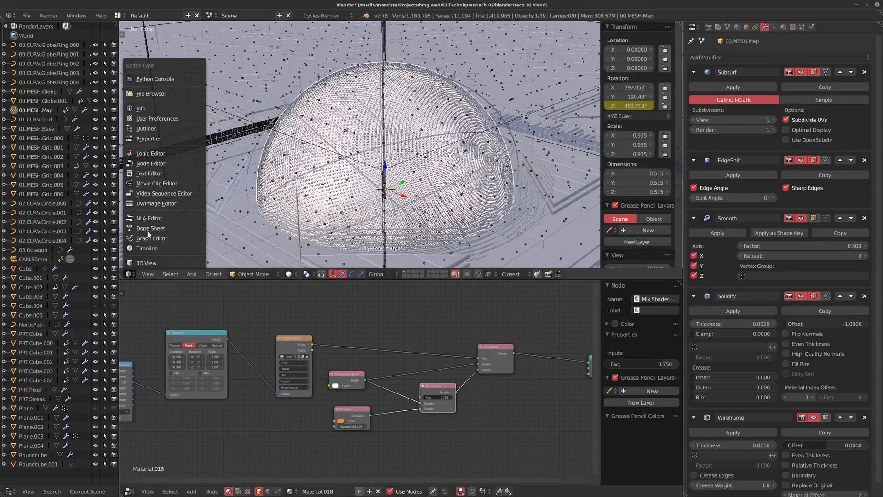
click(154, 204)
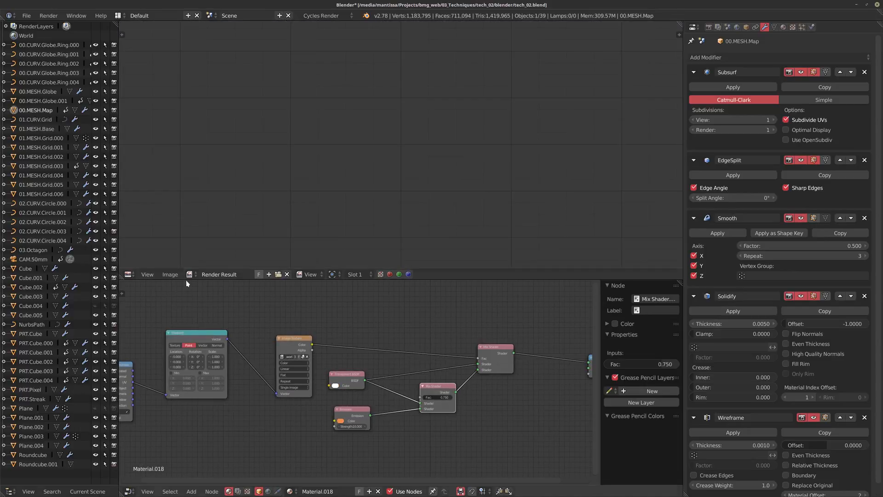
click(189, 274)
click(220, 306)
scroll(383, 193, down, 4)
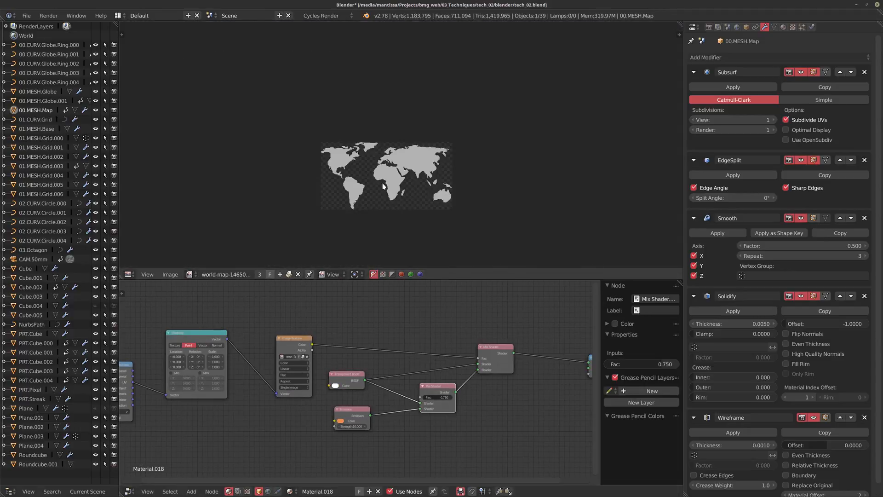
scroll(382, 188, up, 2)
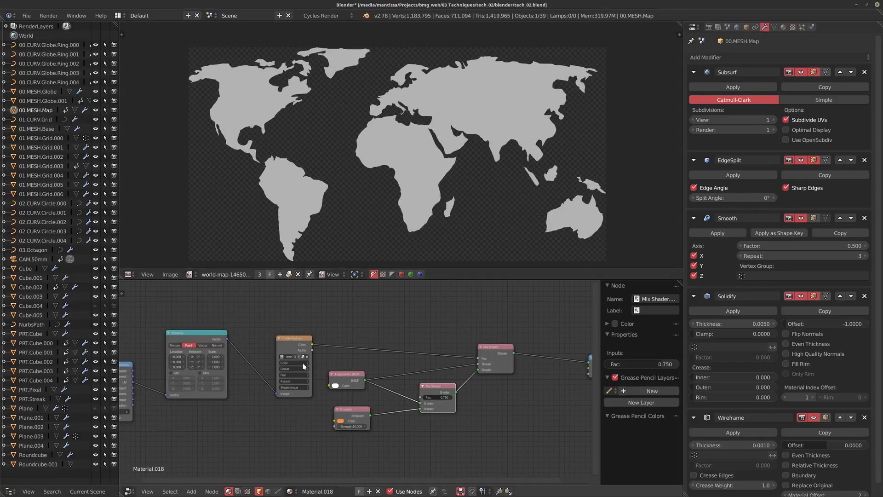
Step: Examine how Material.018 mixes its Transparent and Emission shaders by the map image, nudging the Transparent BSDF node slightly
scroll(303, 366, up, 9)
scroll(446, 357, down, 5)
middle_drag(446, 357, 337, 340)
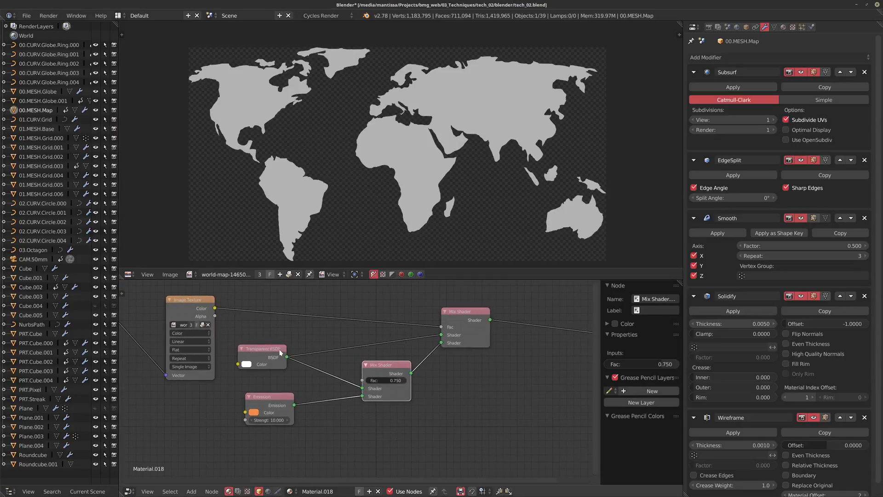
drag(280, 352, 293, 357)
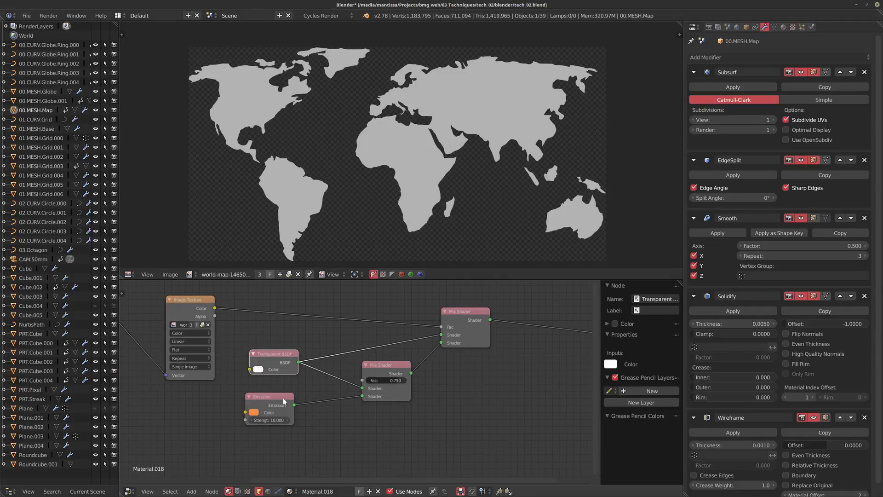
middle_drag(284, 401, 239, 391)
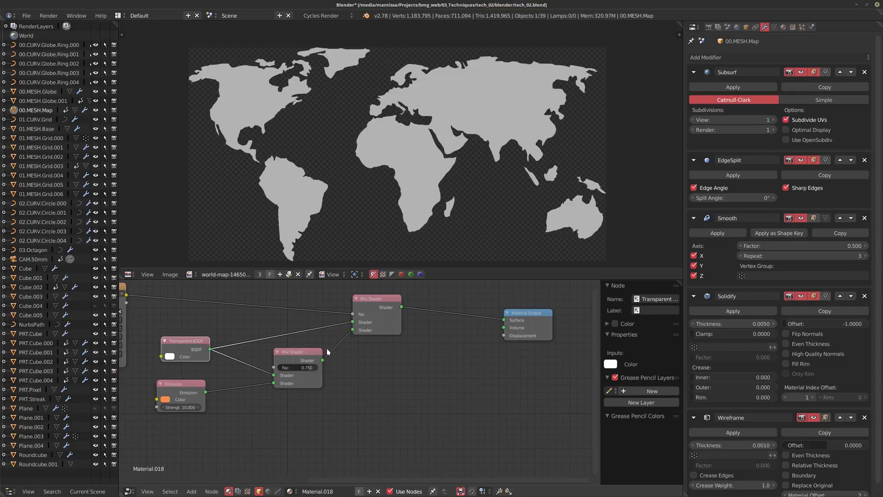
middle_drag(360, 356, 378, 359)
middle_drag(189, 313, 218, 313)
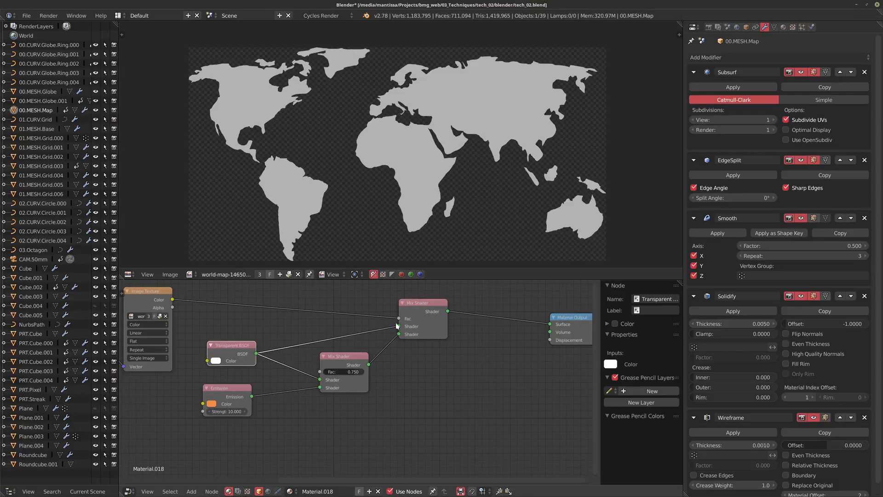
middle_drag(156, 302, 234, 312)
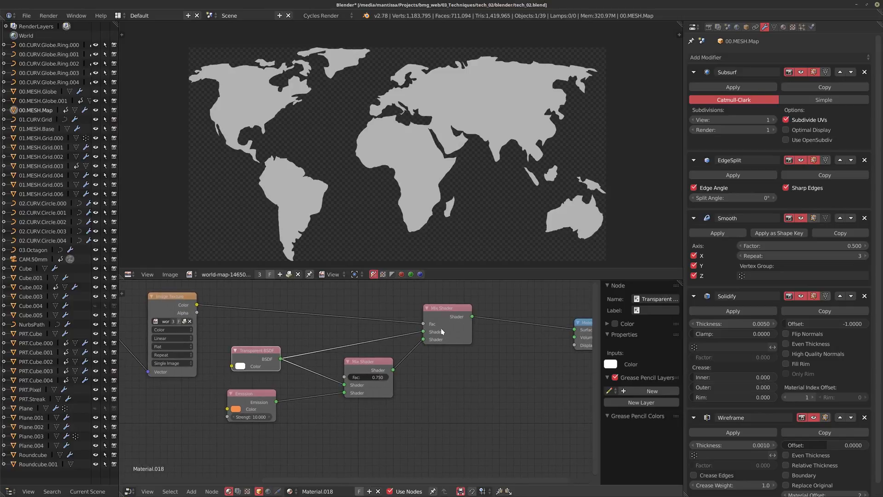
Step: Restore the 3D View in place of the image editor and isolate 00.MESH.Map in local view
click(132, 276)
click(161, 264)
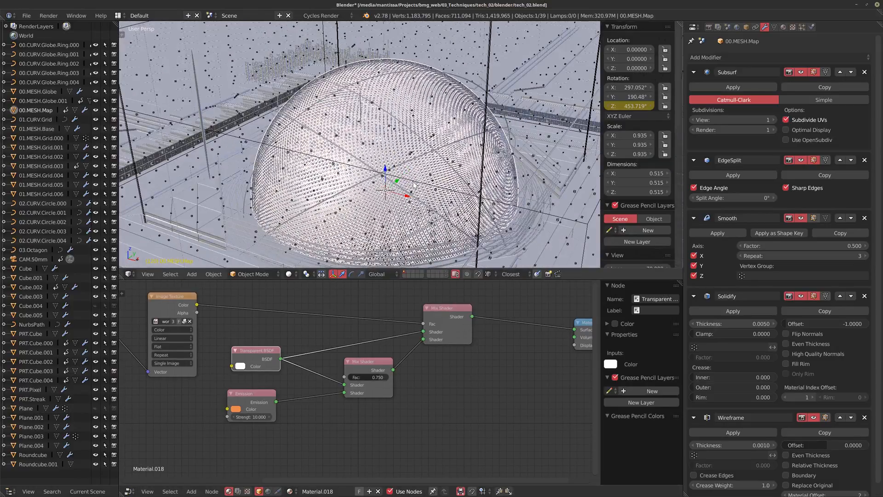
key(KP_Divide)
scroll(416, 164, up, 8)
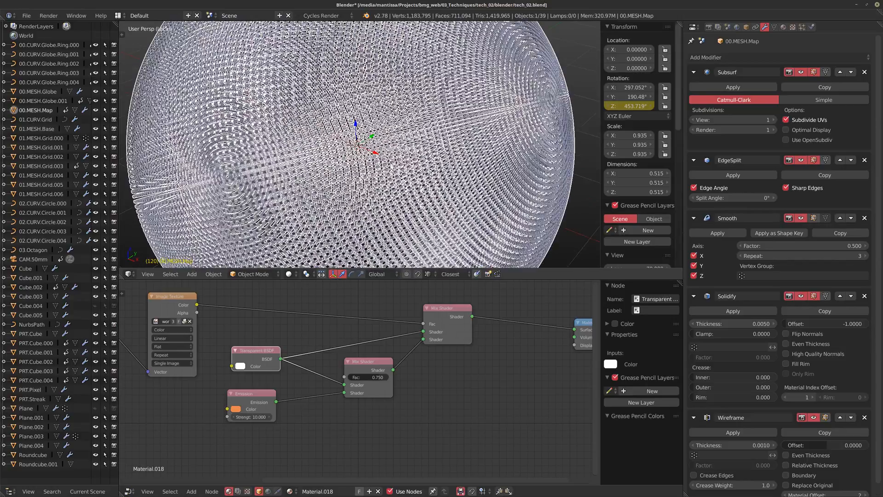
scroll(386, 175, down, 5)
Step: Preview the isolated map sphere in rendered shading, then return to solid shading and leave local view
key(shift+z)
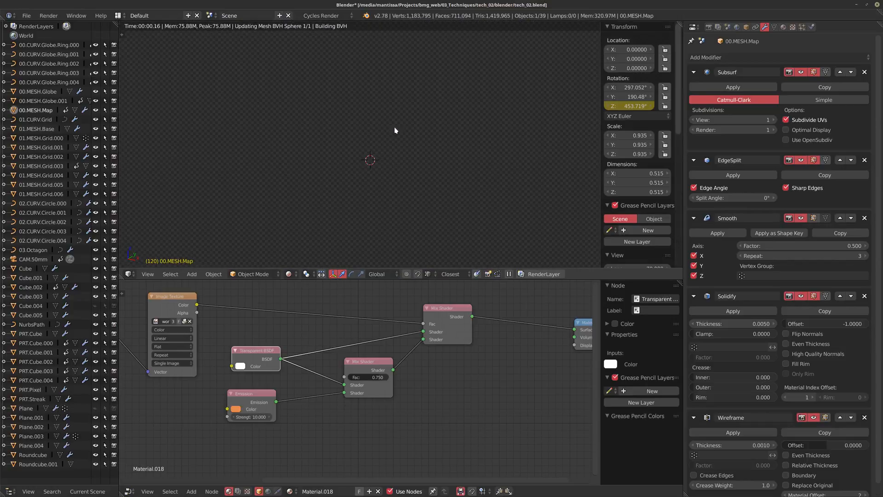
middle_drag(493, 173, 369, 183)
key(shift+z)
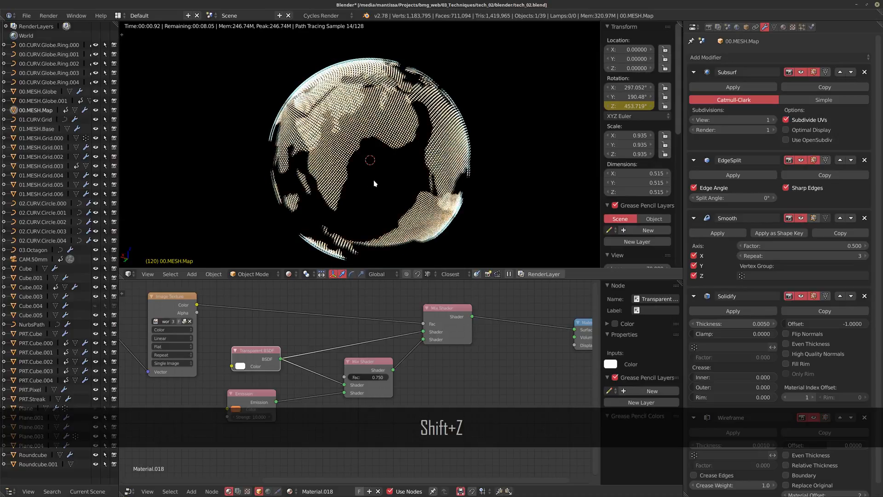
key(KP_Divide)
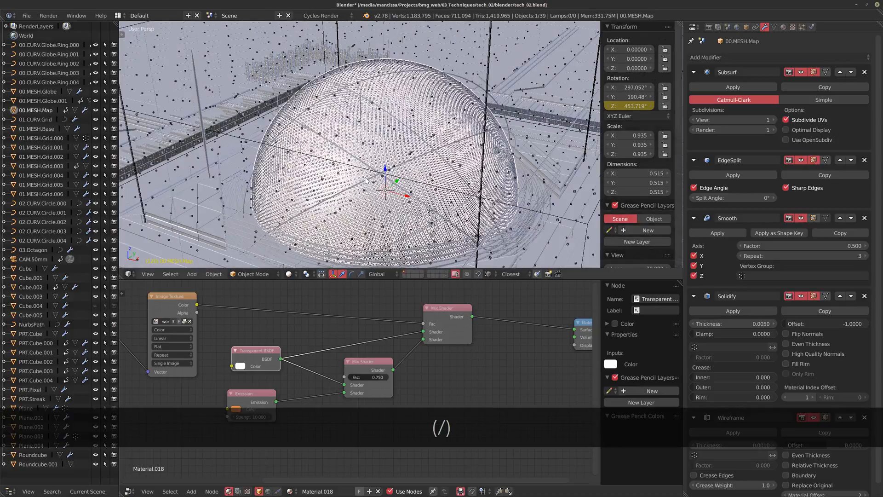
Step: Select the ring 00.CURV.Globe.Ring.003 around the globe to inspect its emission material
middle_drag(389, 178, 396, 189)
middle_drag(466, 227, 433, 209)
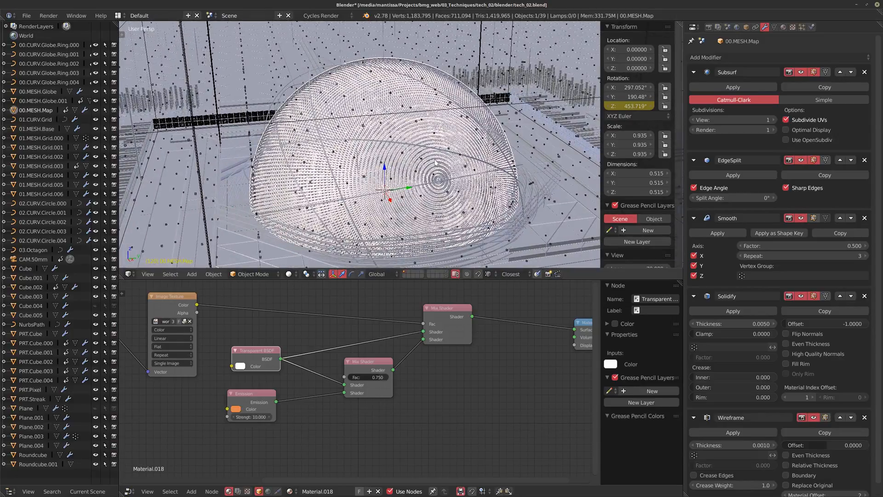
middle_drag(330, 193, 377, 197)
right_click(364, 202)
right_click(506, 117)
middle_drag(506, 118, 450, 216)
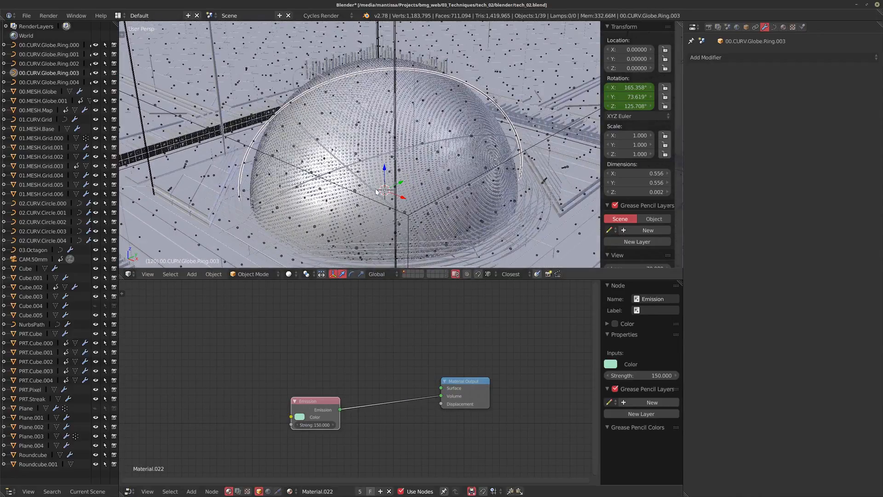
Step: Select the inner sphere Roundcube.001 and inspect its Layer Weight-mixed Transparent and Emission material
middle_drag(375, 191, 293, 202)
right_click(341, 202)
right_click(352, 203)
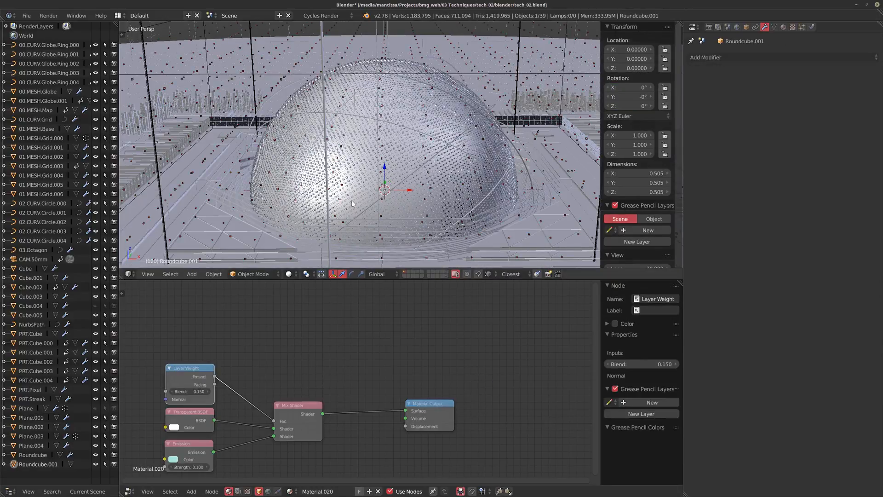
middle_drag(362, 205, 388, 206)
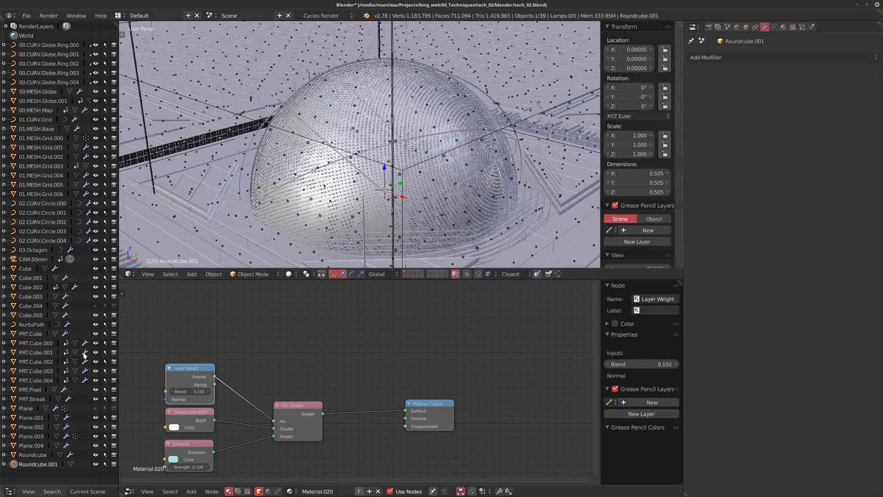
middle_drag(368, 198, 354, 189)
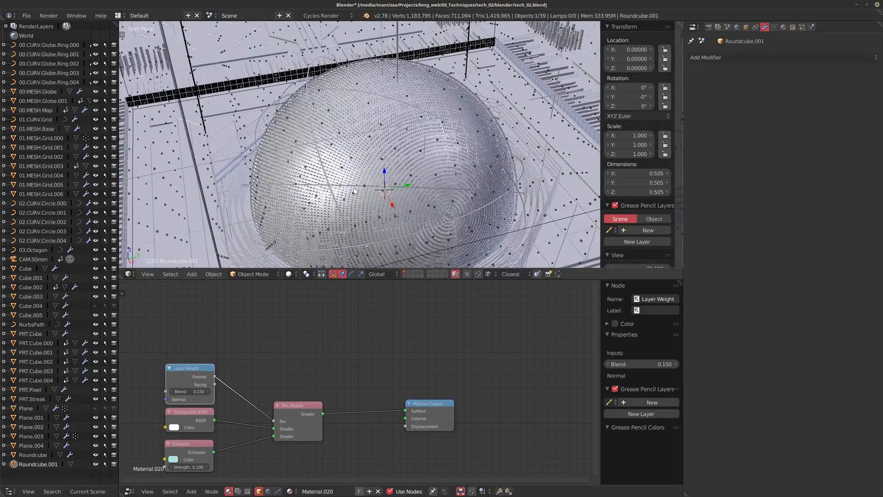
Step: Show the scene in wireframe and select the inner globe 00.MESH.Globe.001 to inspect its Holdout material
key(z)
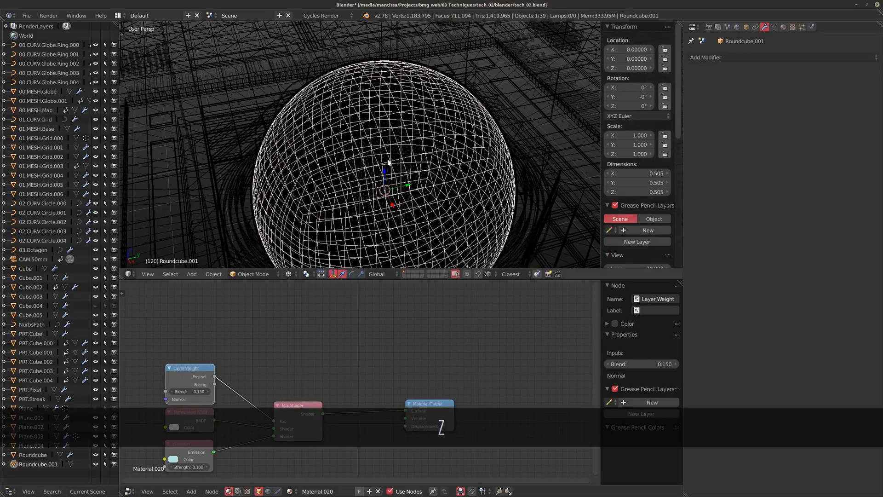
right_click(402, 195)
mouse_move(401, 197)
middle_down()
mouse_move(386, 187)
mouse_move(414, 189)
mouse_move(423, 207)
mouse_move(407, 214)
middle_up()
right_click(386, 187)
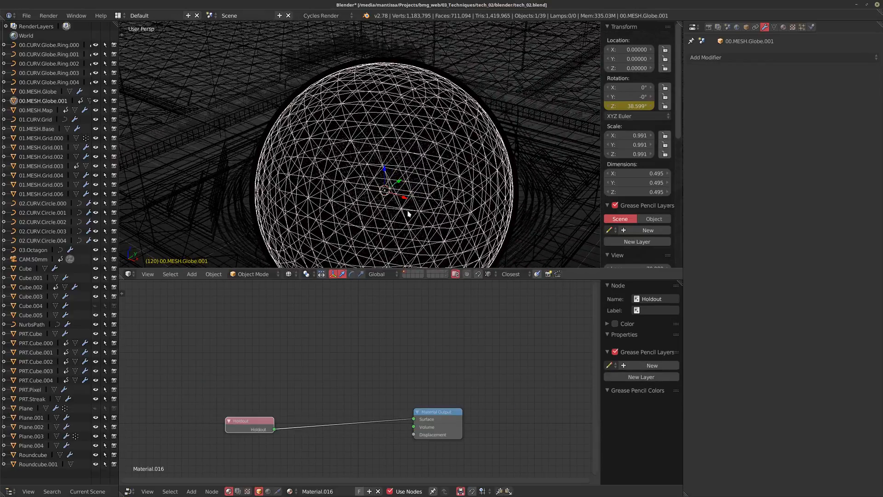
key(shift+a)
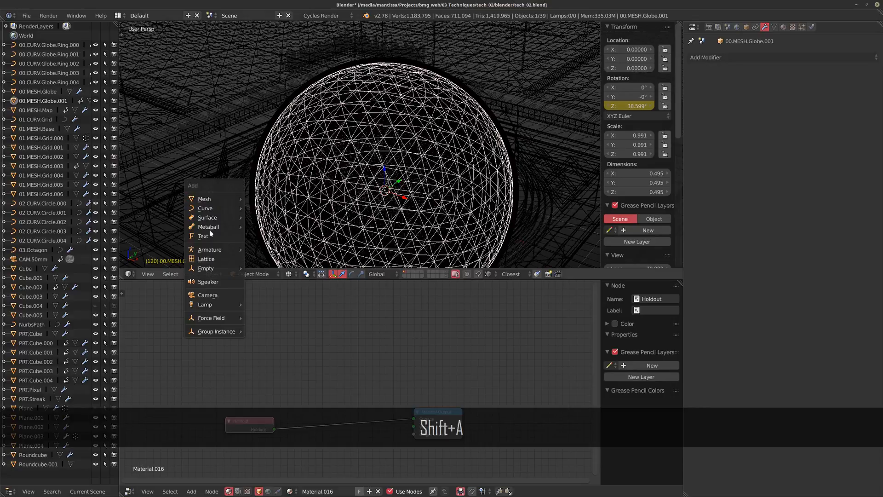
mouse_move(214, 197)
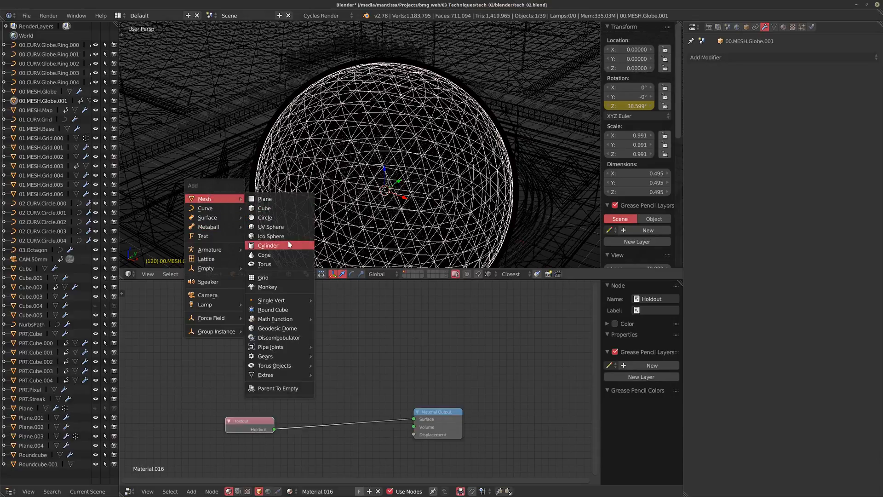
middle_drag(438, 198, 404, 199)
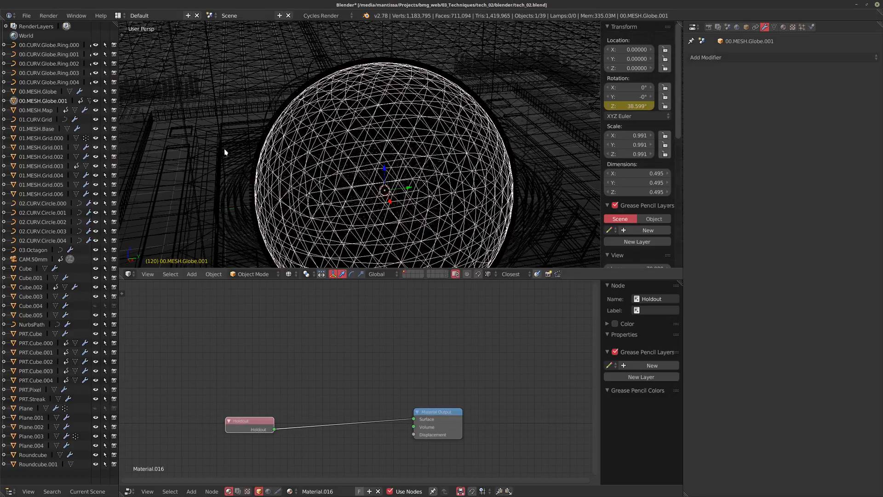
Step: Return to solid shading and select the square frame Cube around the globe to inspect its Solidify, Subsurf and Wireframe modifiers
mouse_move(376, 172)
middle_down()
mouse_move(415, 196)
mouse_move(409, 184)
mouse_move(429, 134)
mouse_move(420, 147)
mouse_move(356, 173)
mouse_move(405, 181)
mouse_move(416, 138)
mouse_move(525, 176)
mouse_move(428, 193)
mouse_move(460, 179)
mouse_move(439, 203)
middle_up()
key(z)
right_click(399, 199)
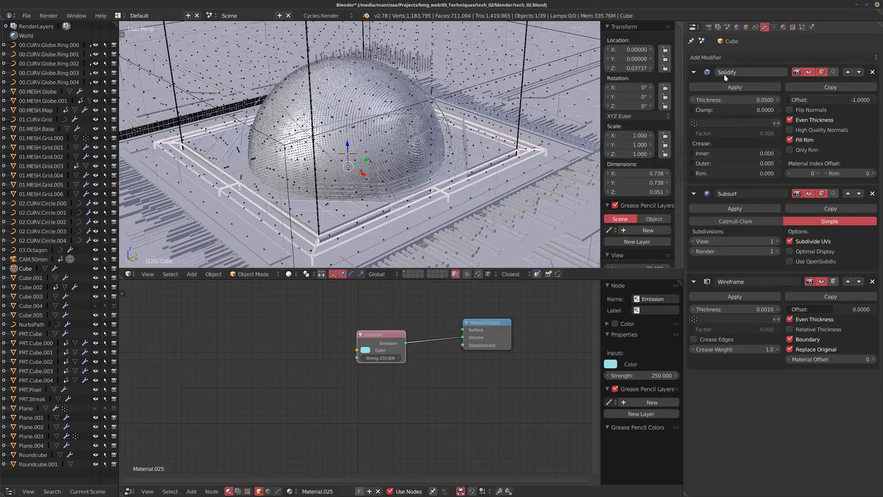
middle_drag(409, 97, 412, 145)
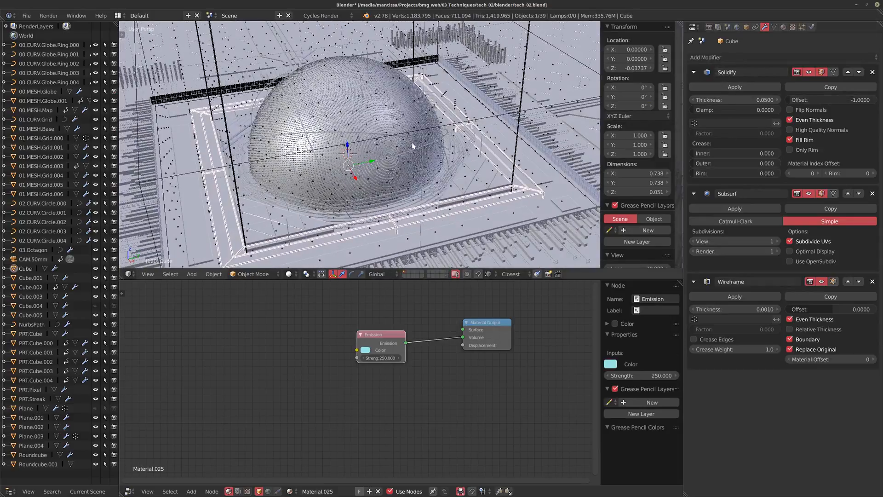
Step: Select the triangular corner pieces 01.MESH.Grid.003 and toggle their Mirror modifier's viewport display off and on again
right_click(485, 181)
middle_drag(484, 180, 391, 199)
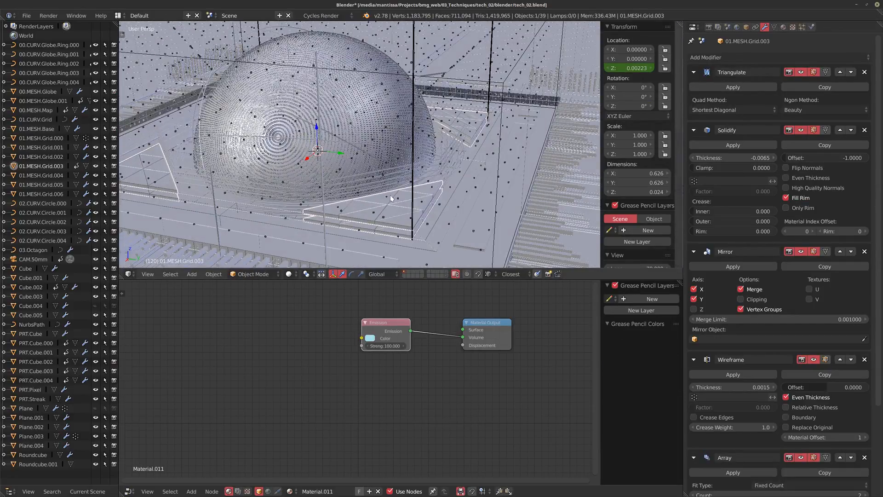
middle_drag(405, 229, 400, 216)
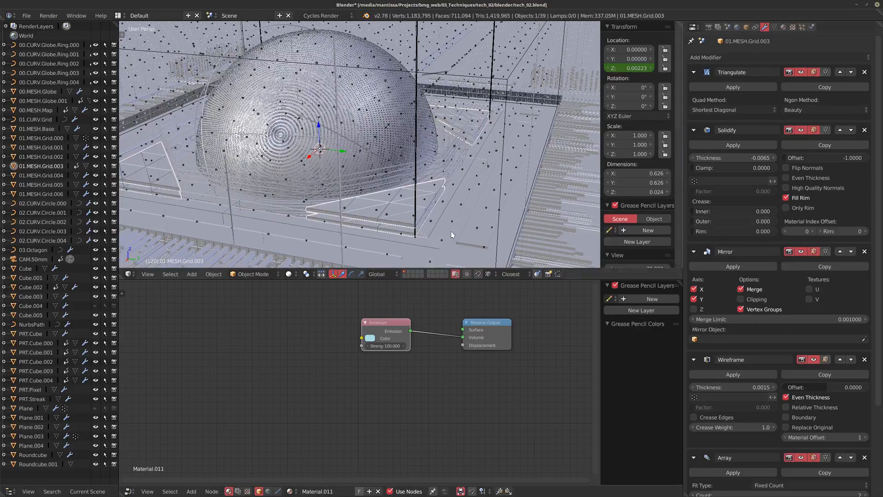
mouse_move(451, 234)
middle_down()
mouse_move(430, 242)
mouse_move(450, 220)
middle_up()
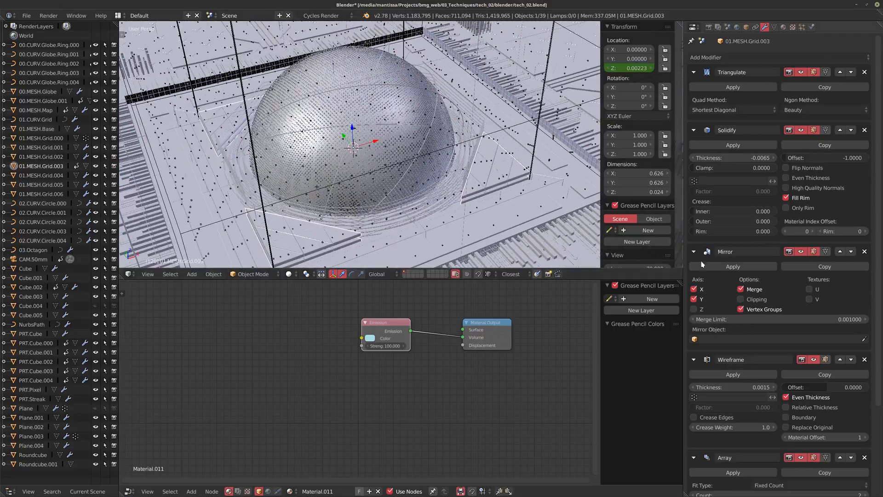
click(801, 252)
click(801, 251)
Step: Enlarge the 3D View at the node editor's expense and hide its properties sidebar
scroll(329, 185, down, 5)
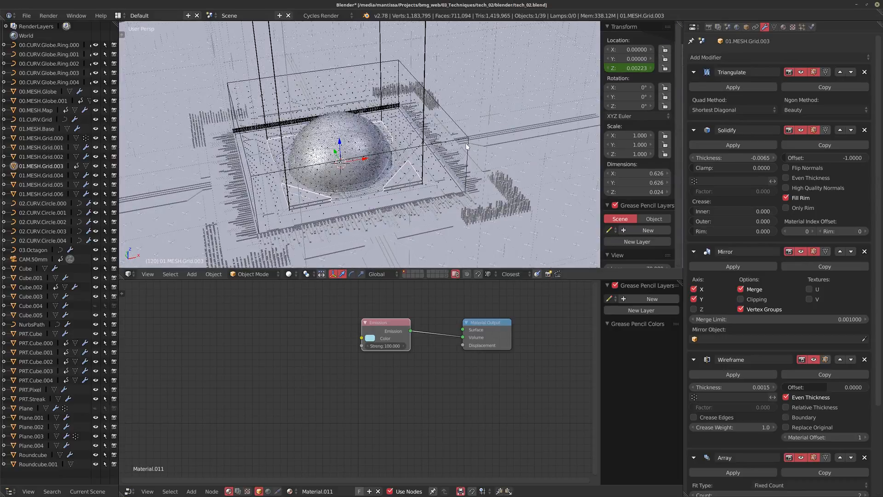
scroll(341, 167, up, 3)
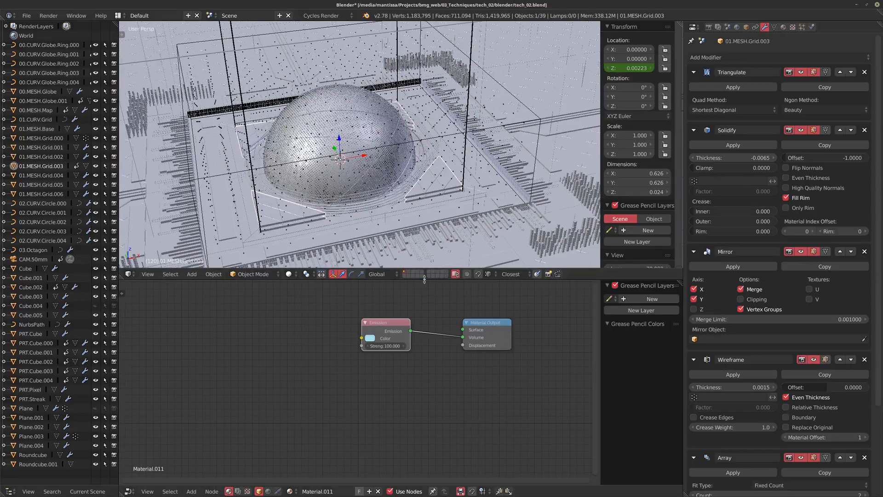
drag(424, 279, 424, 371)
middle_drag(414, 207, 350, 276)
key(n)
Step: Select the corner bar strips 01.MESH.Grid.006 and examine their Subsurf and particle system modifiers around the base
right_click(311, 315)
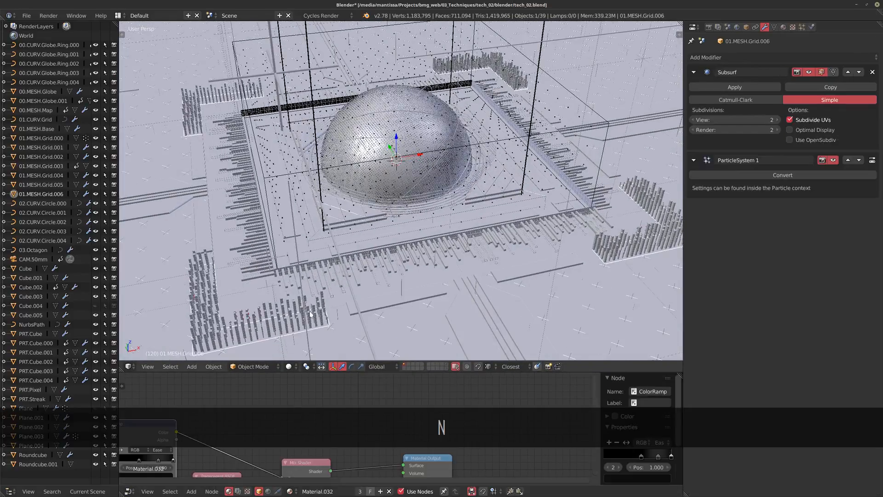
shift+middle_drag(386, 164, 330, 148)
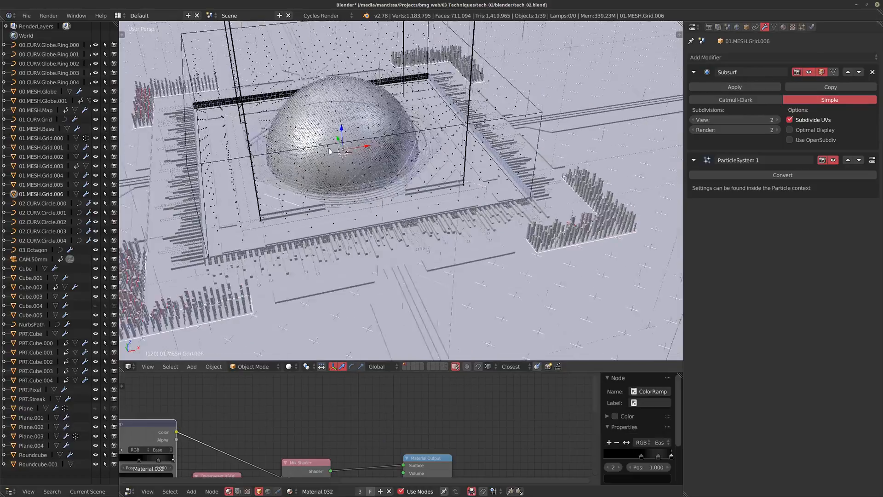
scroll(330, 148, down, 1)
middle_drag(519, 202, 516, 187)
scroll(590, 181, up, 2)
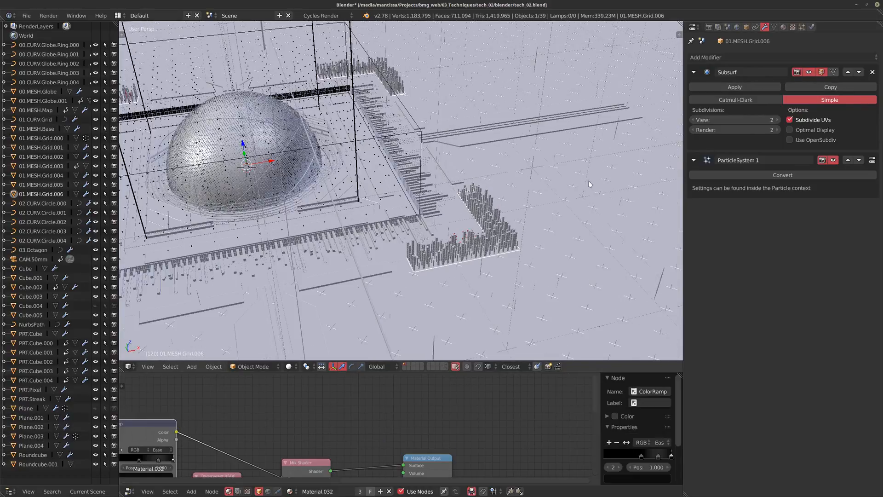
shift+middle_drag(295, 198, 560, 75)
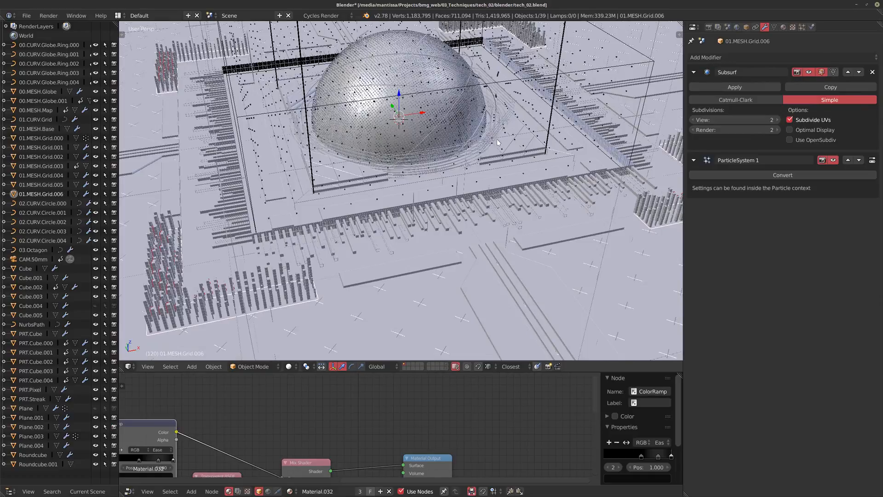
Step: Select the outer floor strips Cube.003 and inspect their full mesh in Edit Mode, returning to Object Mode to compare the mirrored wireframe
scroll(499, 143, down, 2)
right_click(502, 250)
scroll(503, 251, down, 3)
shift+middle_drag(502, 250, 372, 247)
key(Tab)
key(a)
middle_drag(514, 161, 318, 204)
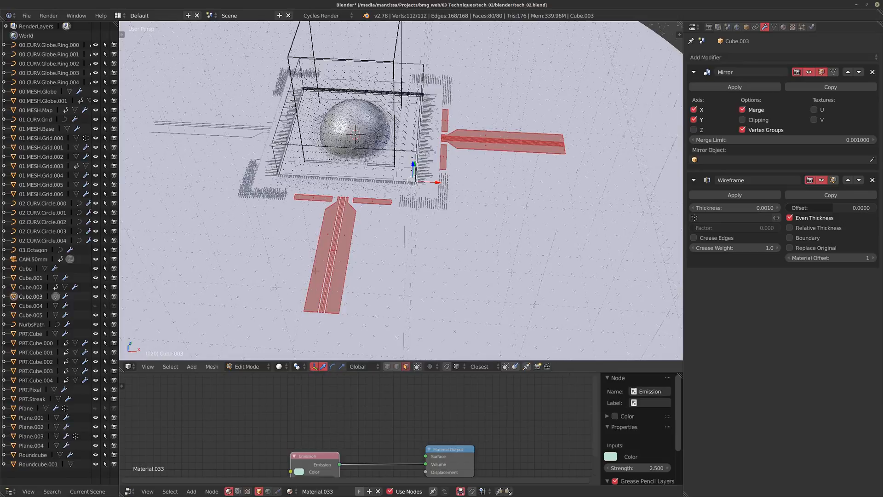
key(Tab)
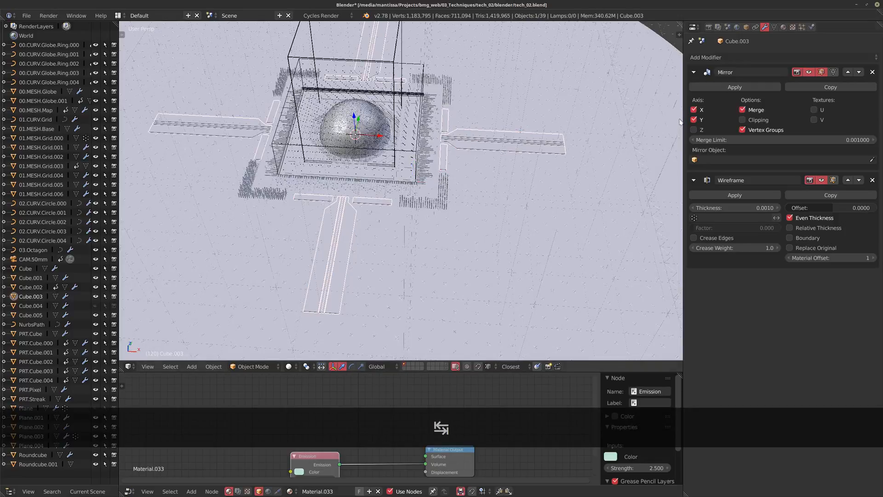
middle_drag(370, 152, 424, 163)
scroll(372, 170, down, 3)
scroll(356, 181, up, 3)
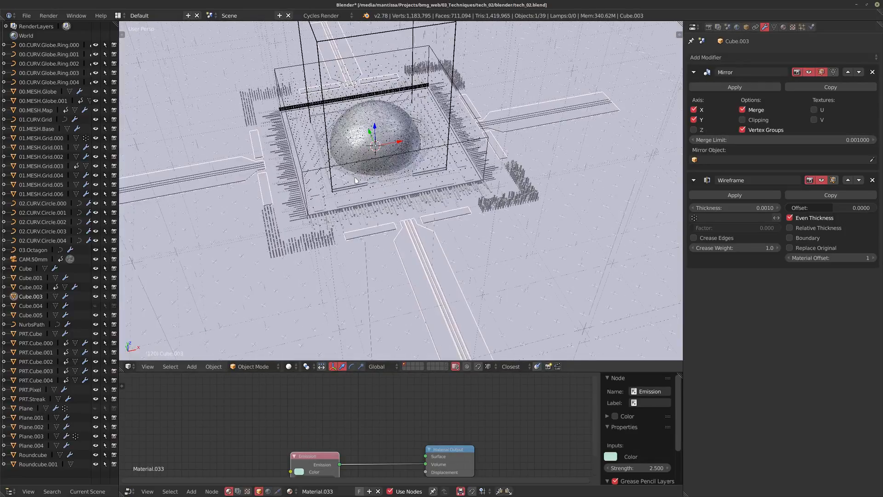
Step: Select the line lattice NurbsPath and inspect all its curve points in Edit Mode, then return to Object Mode
middle_drag(356, 180, 465, 191)
scroll(405, 170, up, 2)
scroll(410, 175, down, 3)
right_click(500, 153)
middle_drag(500, 152, 581, 82)
key(Tab)
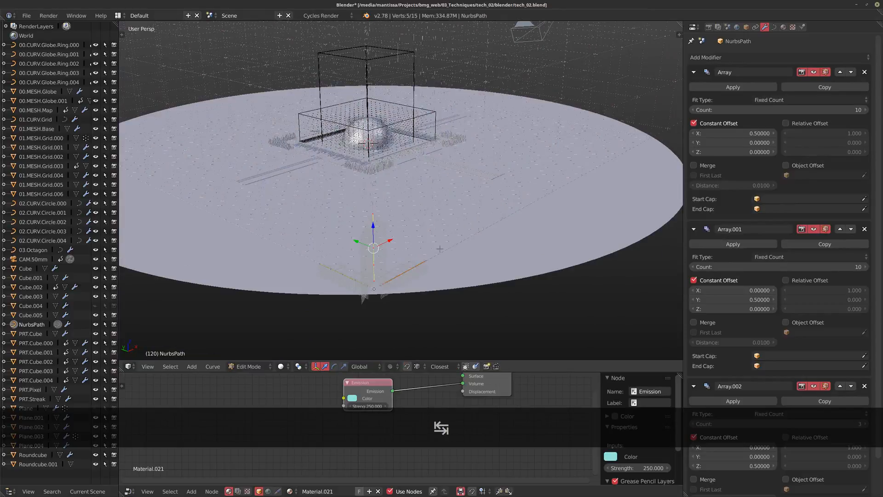
middle_drag(440, 250, 511, 204)
scroll(413, 207, up, 2)
key(a)
key(a)
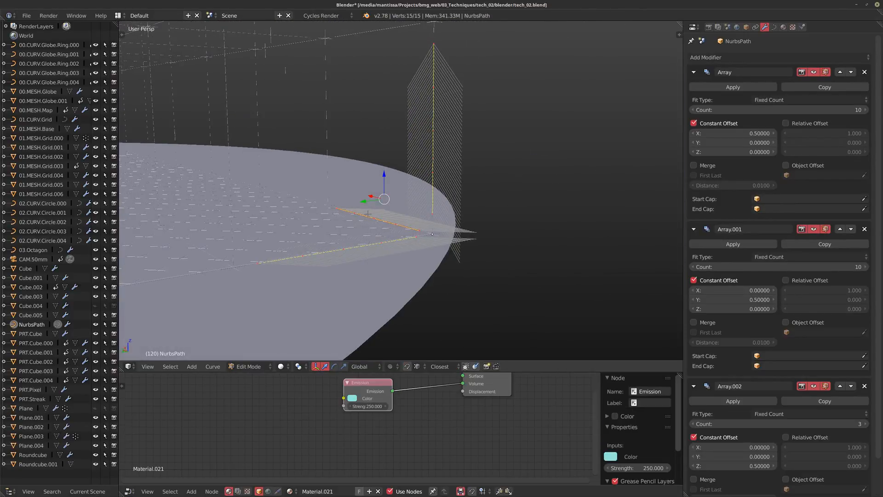
key(Tab)
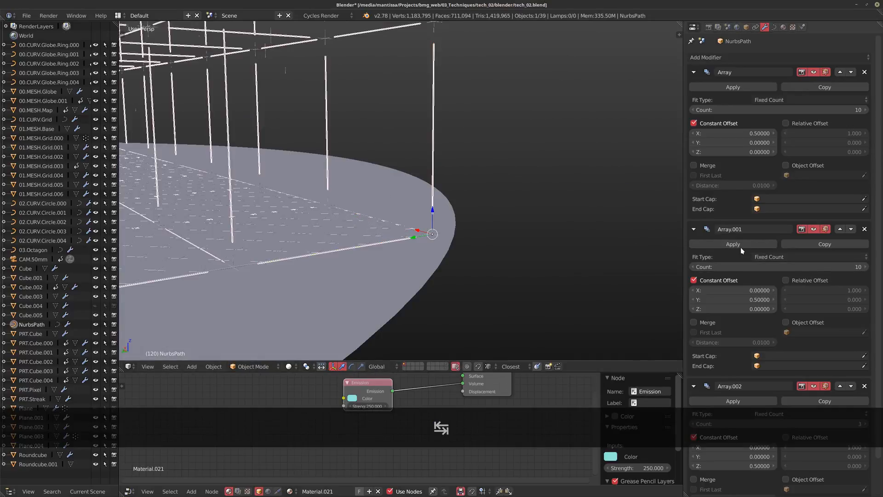
Step: Turn off the viewport display of NurbsPath's Array.002, Array.001 and Array modifiers one after another
scroll(747, 284, down, 3)
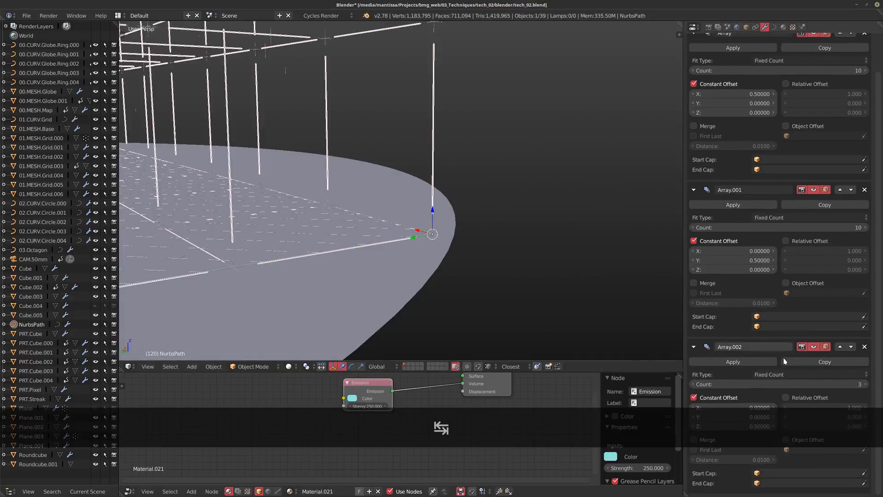
click(814, 348)
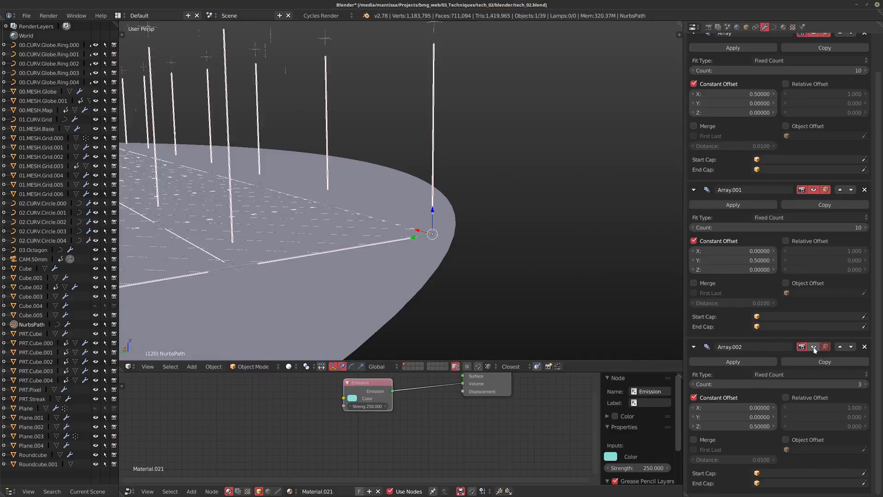
shift+middle_drag(507, 152, 542, 243)
scroll(529, 214, down, 2)
shift+middle_drag(529, 214, 517, 190)
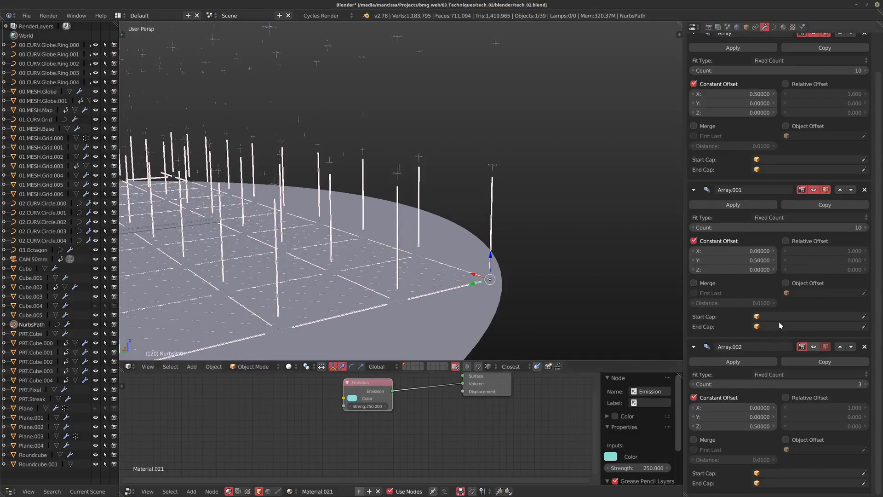
click(815, 190)
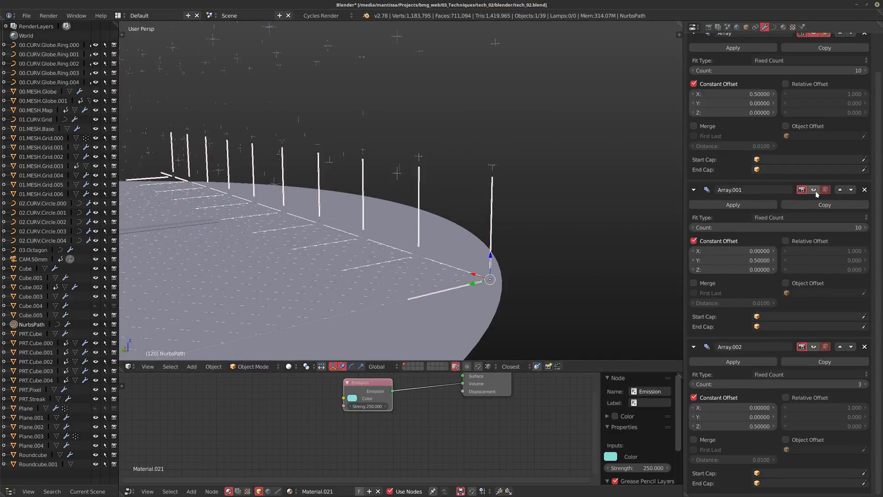
scroll(816, 194, up, 2)
click(814, 55)
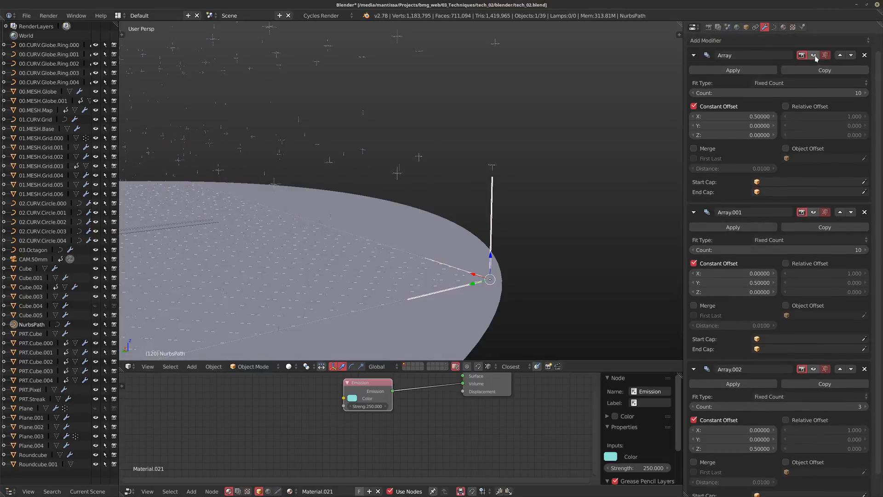
Step: Turn the viewport display of all three NurbsPath Array modifiers back on
click(814, 55)
click(812, 213)
click(813, 369)
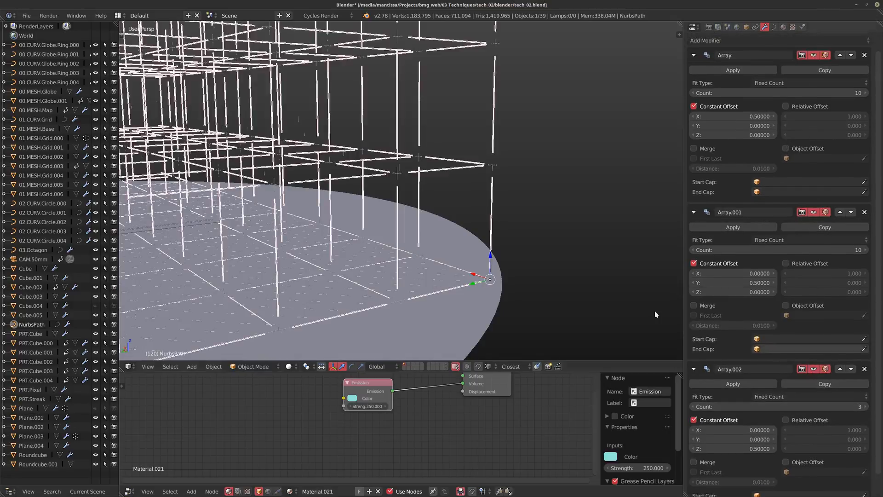
Step: Examine how the arrayed NurbsPath lattice spans the floor disc and the space around the globe
middle_drag(432, 223, 378, 213)
scroll(374, 179, down, 3)
middle_drag(373, 179, 334, 177)
scroll(400, 180, up, 3)
scroll(335, 176, down, 3)
middle_drag(456, 200, 426, 198)
shift+middle_drag(425, 197, 405, 154)
scroll(391, 175, up, 3)
middle_drag(356, 198, 460, 175)
Step: Select the arrayed cross markers 01.CURV.Grid to inspect their Emission material and three Array modifiers
right_click(369, 219)
scroll(460, 171, down, 2)
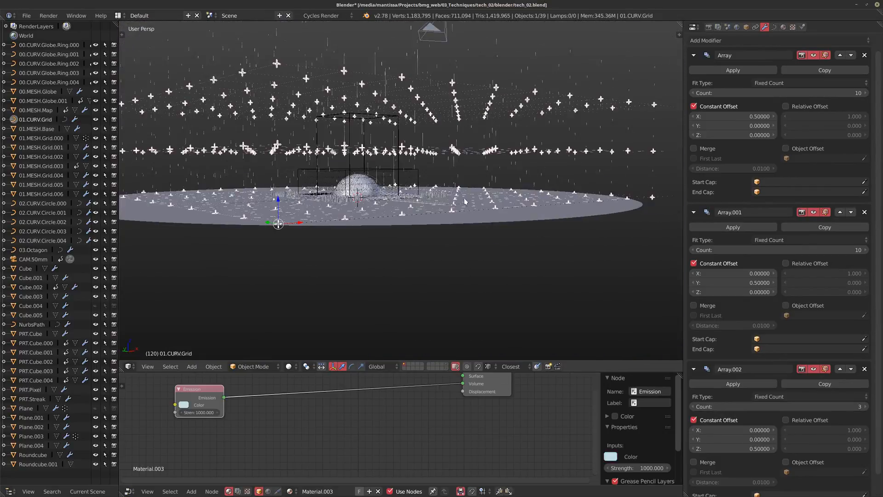
middle_drag(453, 143, 451, 149)
scroll(456, 165, up, 3)
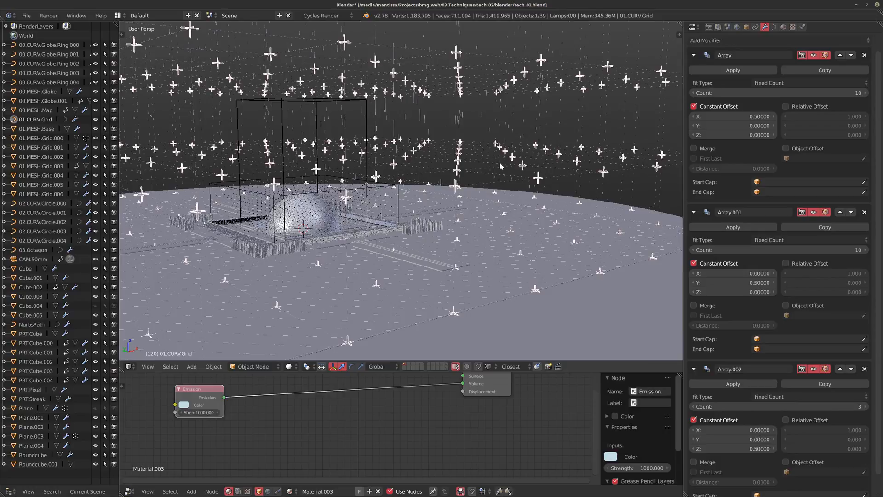
scroll(502, 166, down, 2)
scroll(808, 117, up, 2)
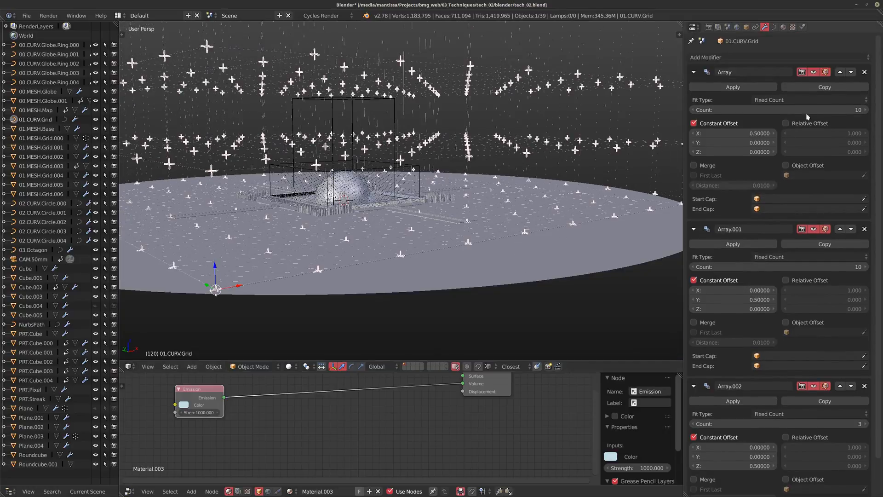
Step: Turn off the viewport display of the Array, Array.001 and Array.002 modifiers on 01.CURV.Grid
click(813, 72)
click(813, 229)
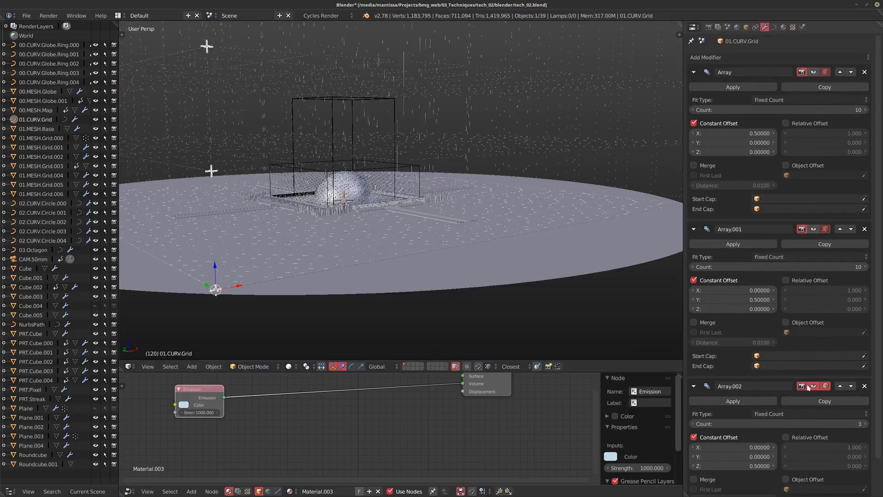
click(813, 386)
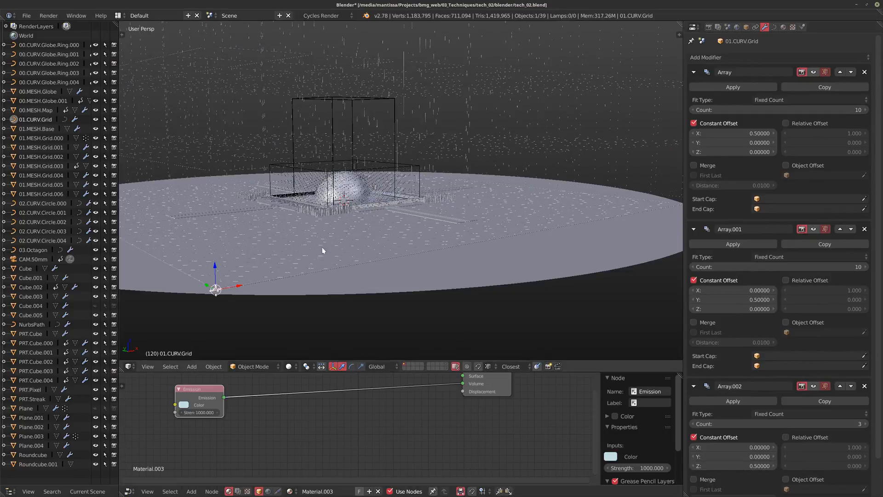
scroll(463, 196, down, 4)
scroll(411, 196, up, 3)
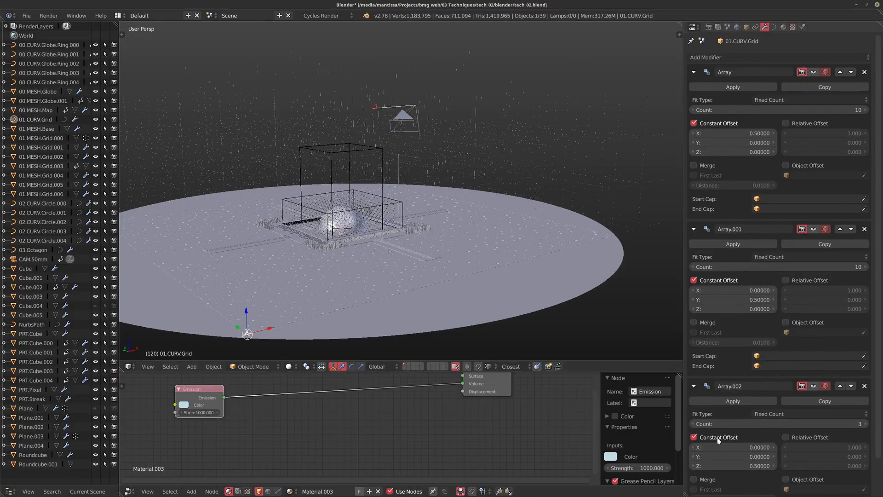
shift+middle_drag(366, 221, 437, 200)
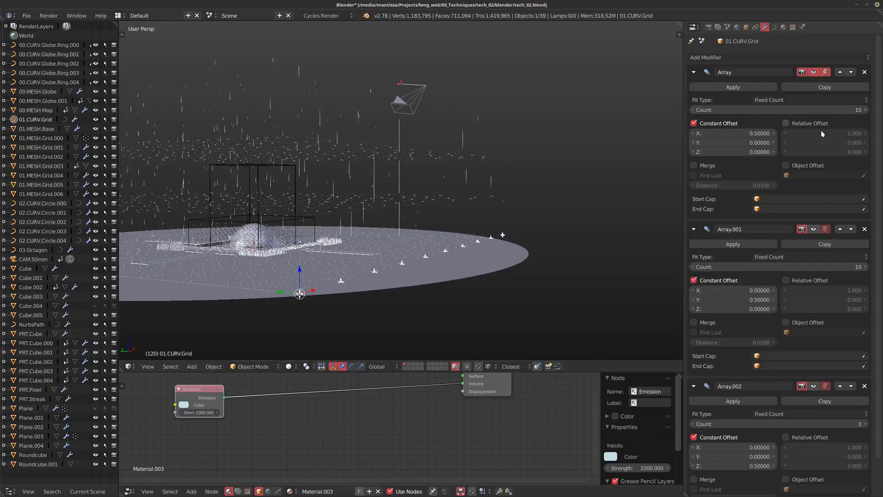
Step: Turn the viewport display of the Array.001 and Array.002 modifiers on 01.CURV.Grid back on
click(813, 229)
click(813, 386)
shift+middle_drag(366, 222, 407, 186)
scroll(407, 186, up, 1)
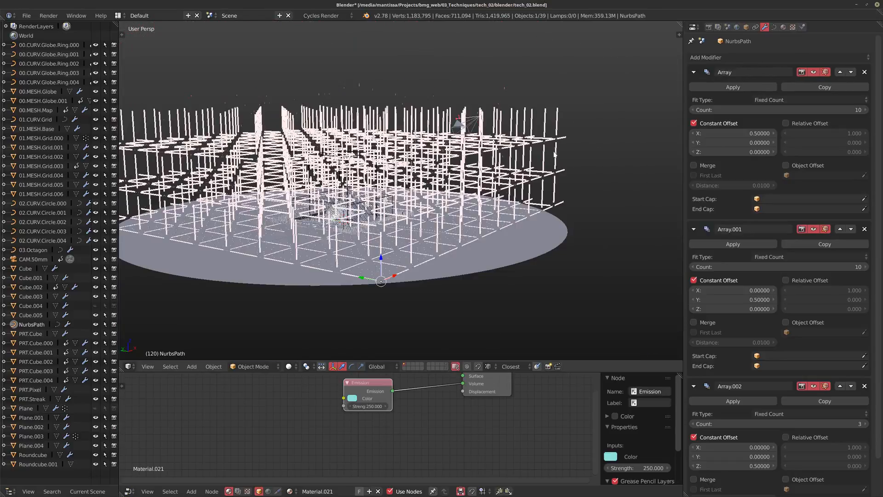
Step: Inspect the arrayed NurbsPath lines close to the globe and out to the edge of the floor disc
middle_drag(555, 154, 380, 205)
scroll(423, 215, up, 12)
scroll(419, 213, down, 4)
scroll(418, 212, down, 8)
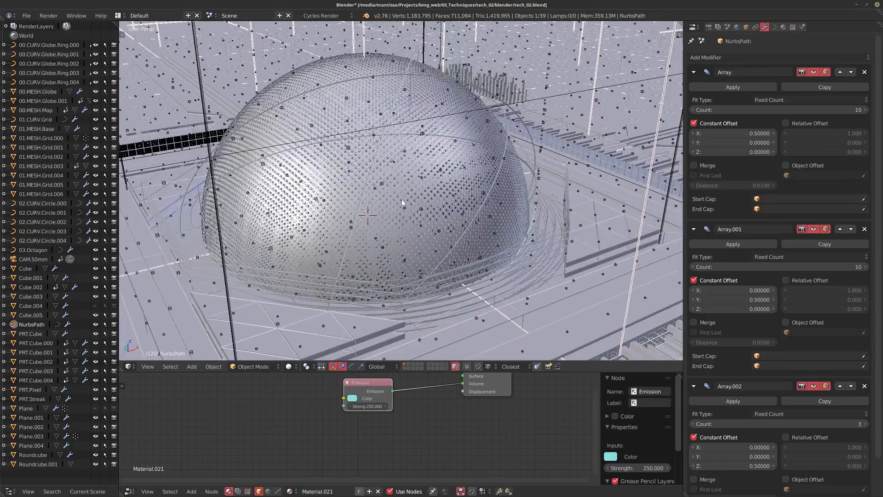
scroll(432, 211, down, 6)
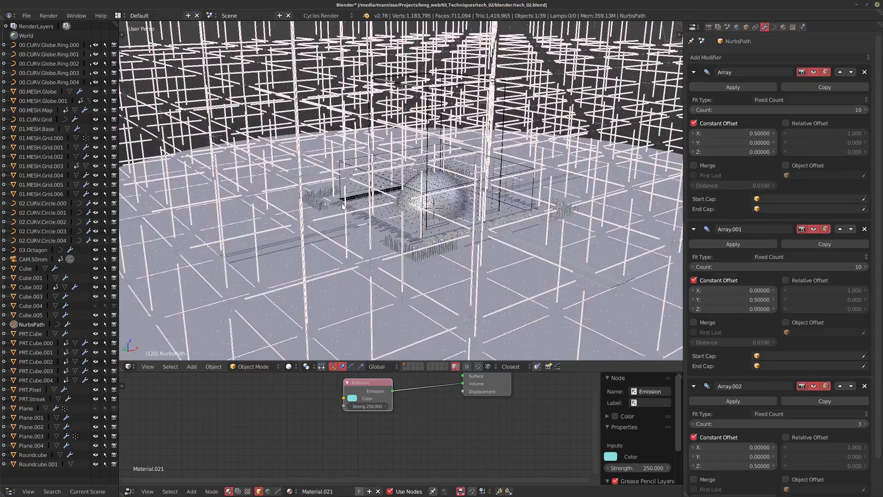
scroll(298, 156, up, 4)
shift+middle_drag(298, 155, 280, 167)
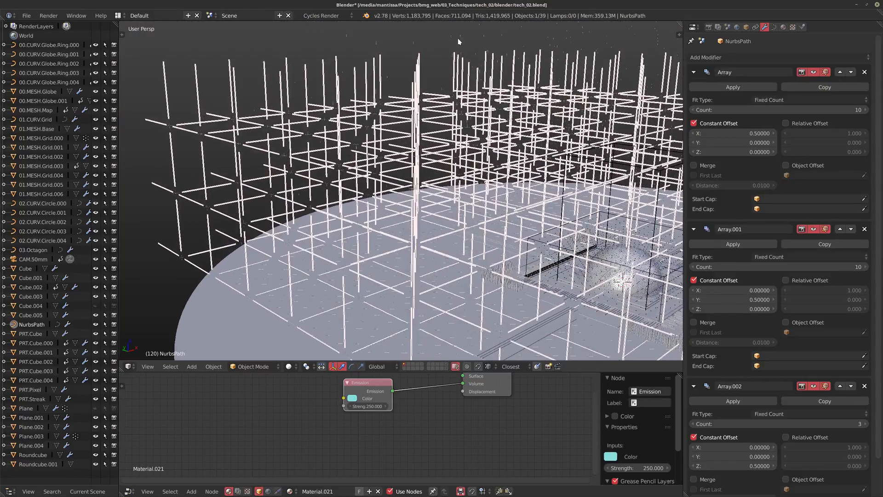
Step: Select the Plane.002 particle emitter to view its particles around the scene, and return the animation to frame 1
right_click(479, 35)
shift+middle_drag(532, 97, 424, 117)
scroll(470, 173, down, 4)
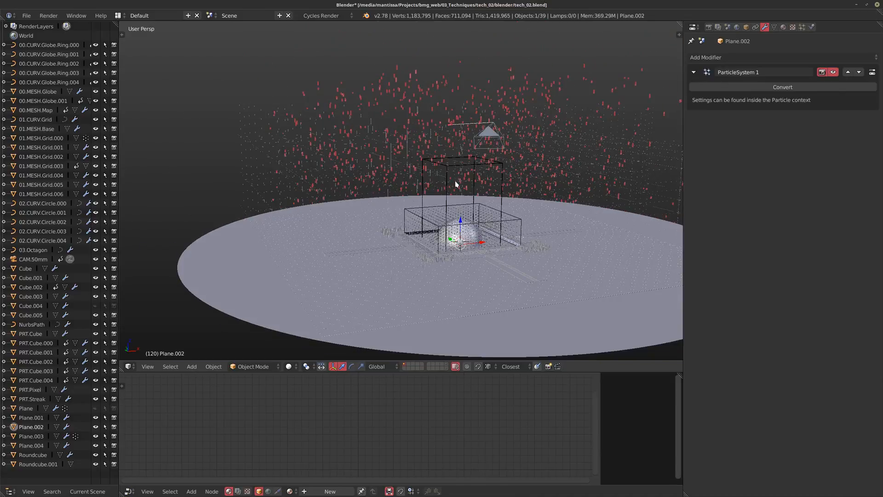
key(shift+Left)
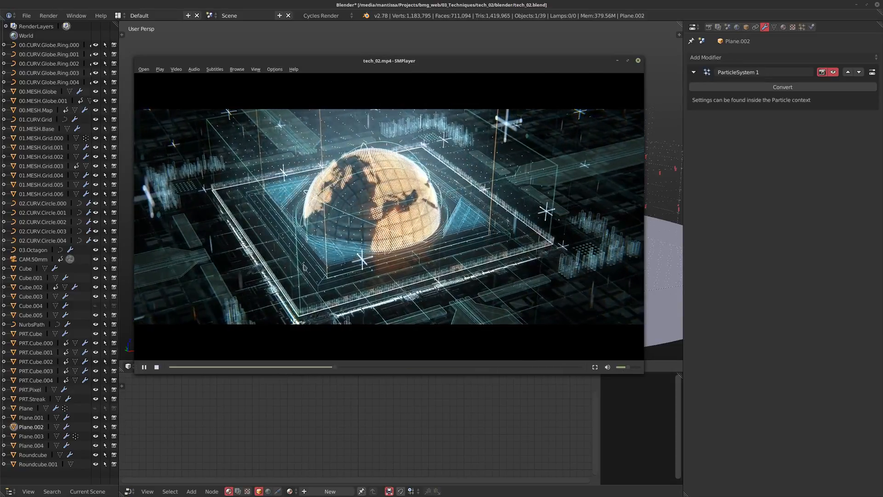
Step: Watch the rendered tech_02.mp4 full screen in SMPlayer and close the player to return to Blender
double_click(406, 267)
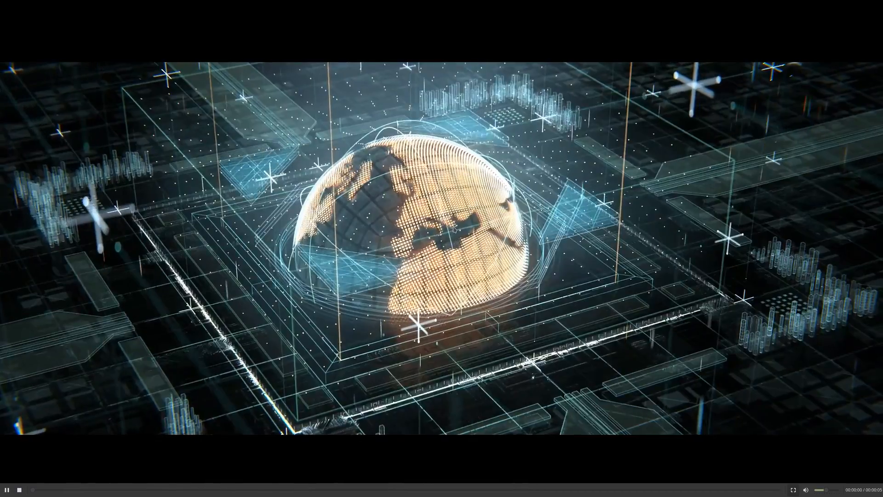
double_click(476, 235)
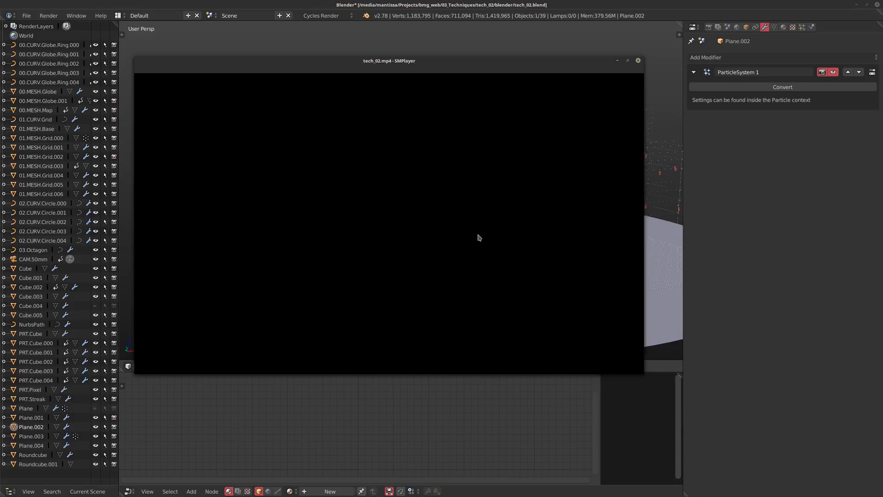
click(638, 60)
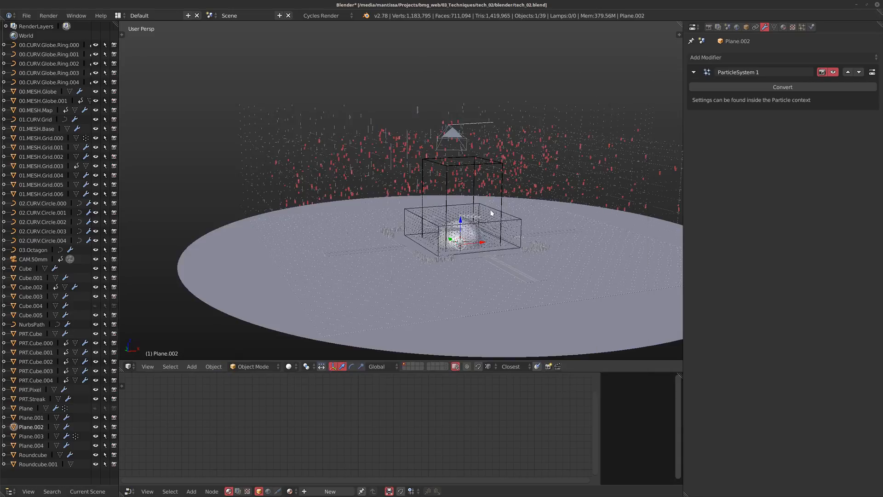
Step: Select Roundcube.001 at the globe and look through the mesh primitives available for adding, without adding one
key(KP_Decimal)
scroll(404, 179, up, 6)
right_click(411, 133)
middle_drag(411, 133, 404, 239)
scroll(422, 175, up, 4)
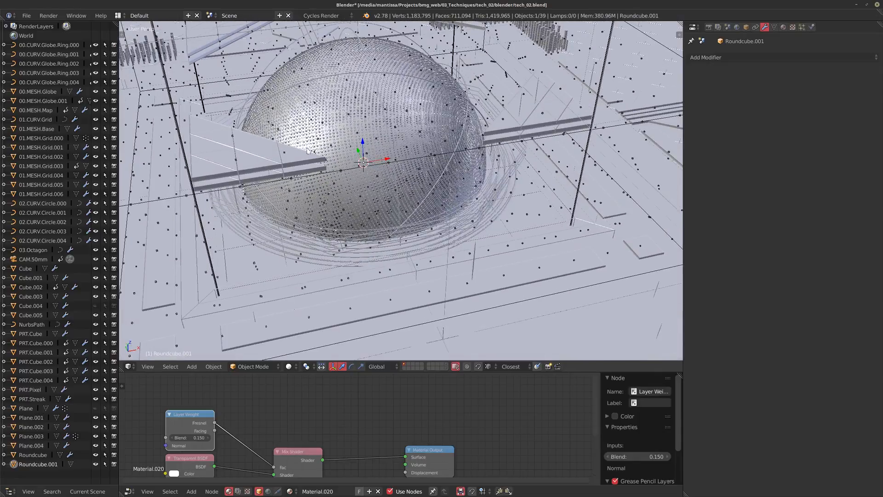
key(shift+a)
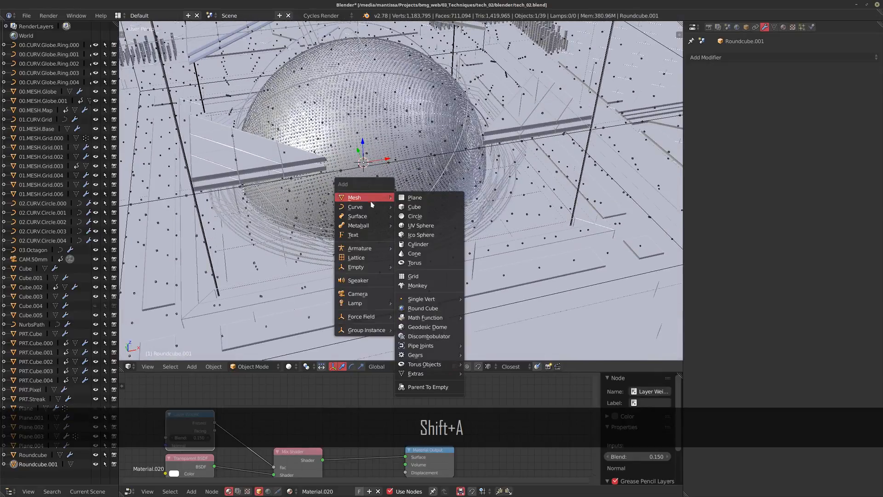
key(Escape)
Step: Isolate the 01.MESH.Base floor disc in local view, examine its grid cuts and centre hole, and return to the full scene
scroll(513, 184, down, 6)
right_click(606, 229)
middle_drag(605, 228, 594, 241)
right_click(573, 299)
key(KP_Divide)
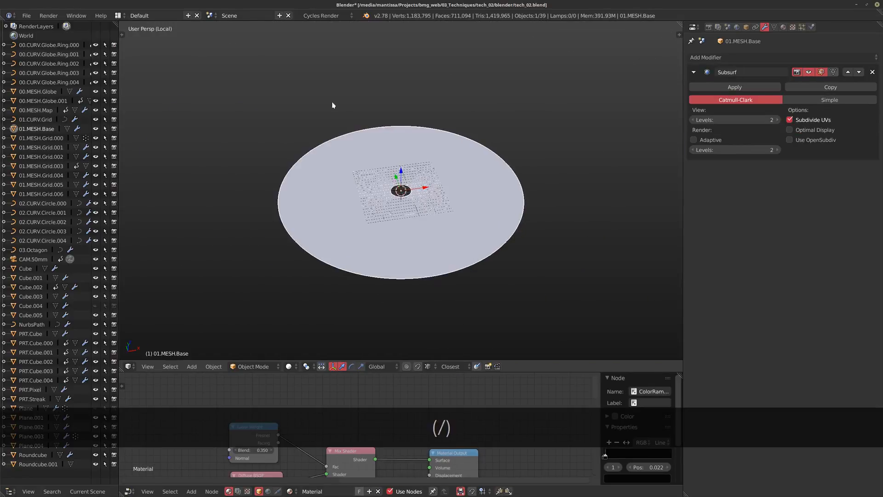
scroll(365, 135, up, 6)
shift+middle_drag(460, 286, 435, 252)
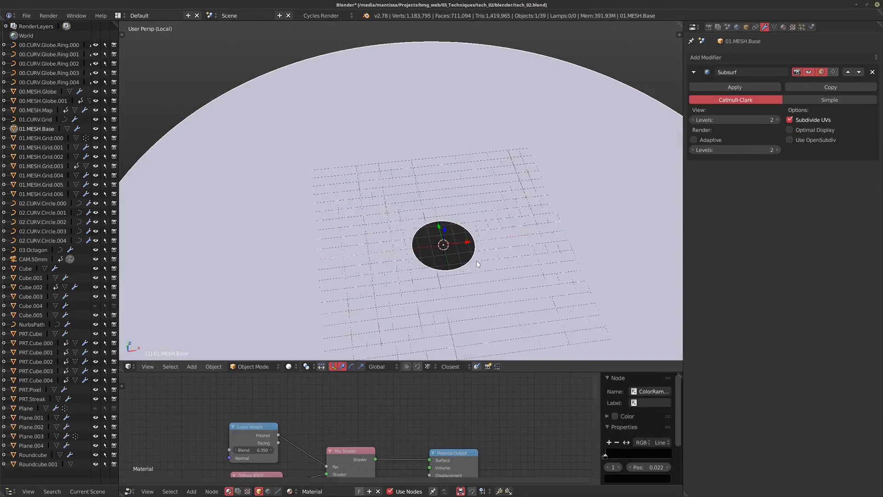
scroll(477, 263, down, 3)
middle_drag(448, 217, 432, 200)
scroll(433, 200, up, 4)
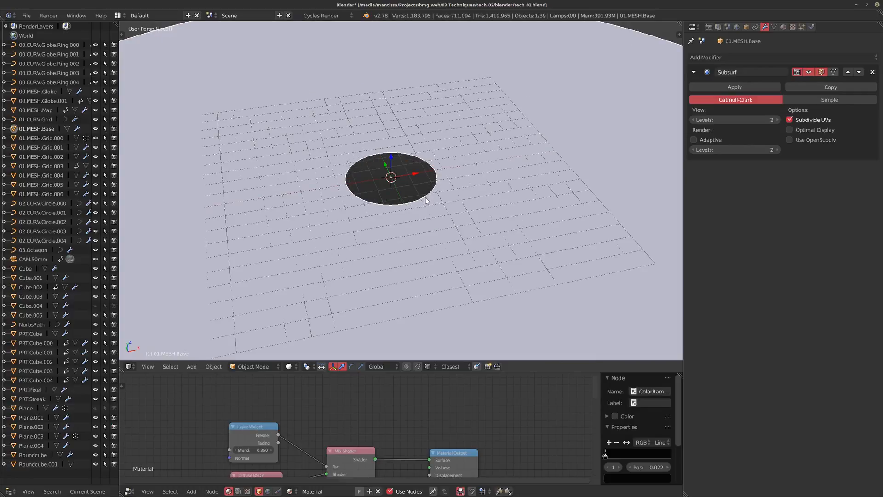
key(KP_Divide)
Step: Examine the globe shell up close and the rings, bars and box frames surrounding it
scroll(428, 165, up, 8)
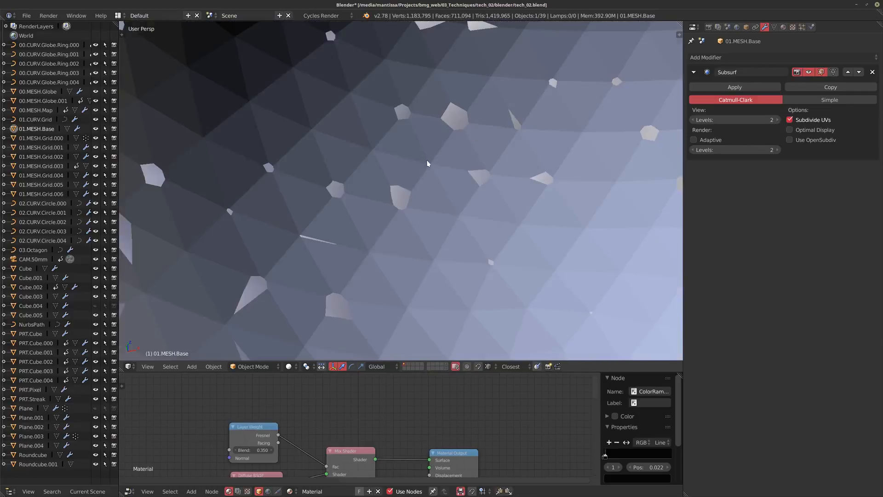
scroll(427, 162, down, 8)
middle_drag(427, 162, 396, 187)
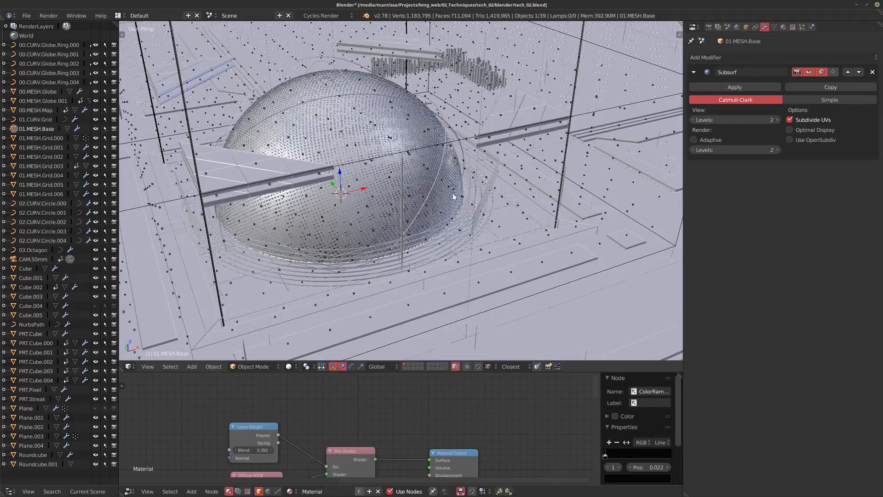
middle_drag(453, 197, 361, 209)
middle_drag(321, 144, 412, 183)
scroll(412, 183, down, 2)
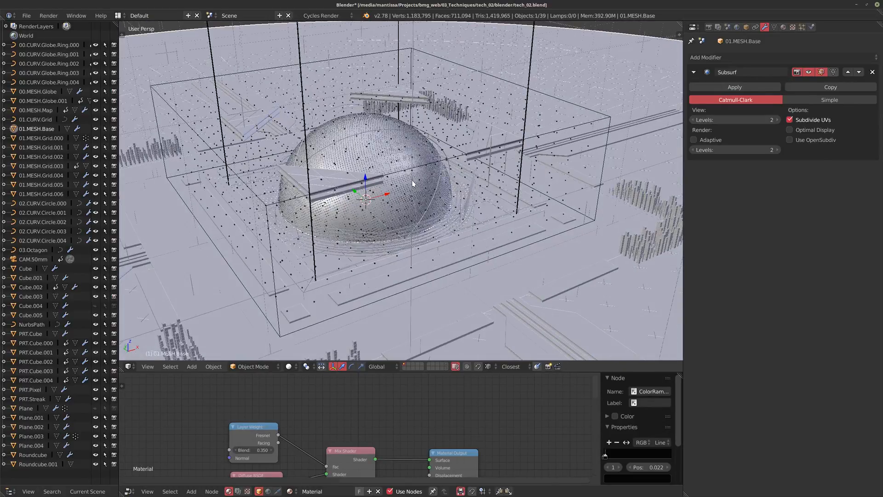
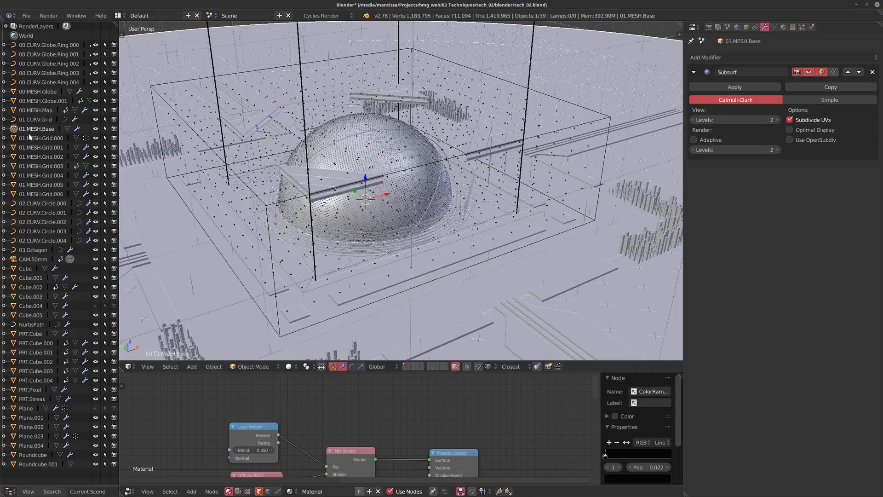
Step: Select the ring curves 00.CURV.Globe.Ring.000 to 00.CURV.Globe.Ring.004 one by one to review their placement and Emission material
click(29, 45)
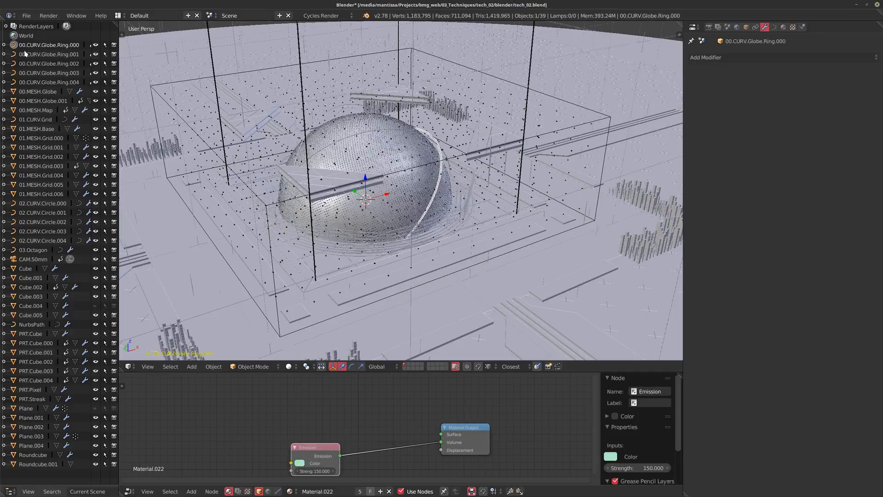
click(28, 55)
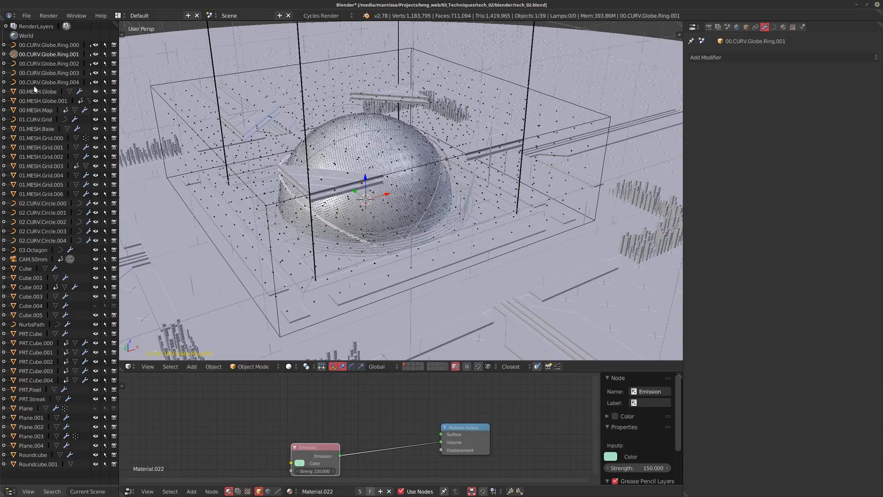
click(33, 63)
click(34, 72)
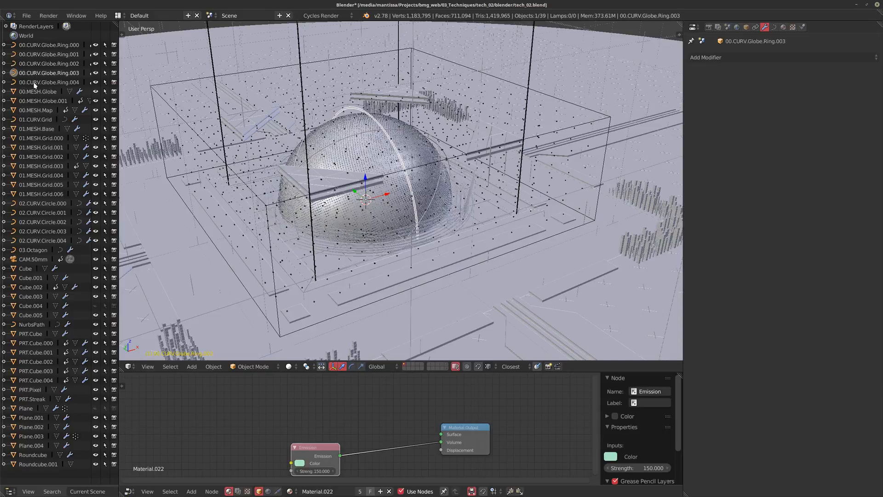
click(36, 81)
Step: Select 00.MESH.Globe, 00.MESH.Globe.001 and 00.MESH.Map in turn to review their modifiers and materials
click(37, 92)
click(41, 100)
click(41, 110)
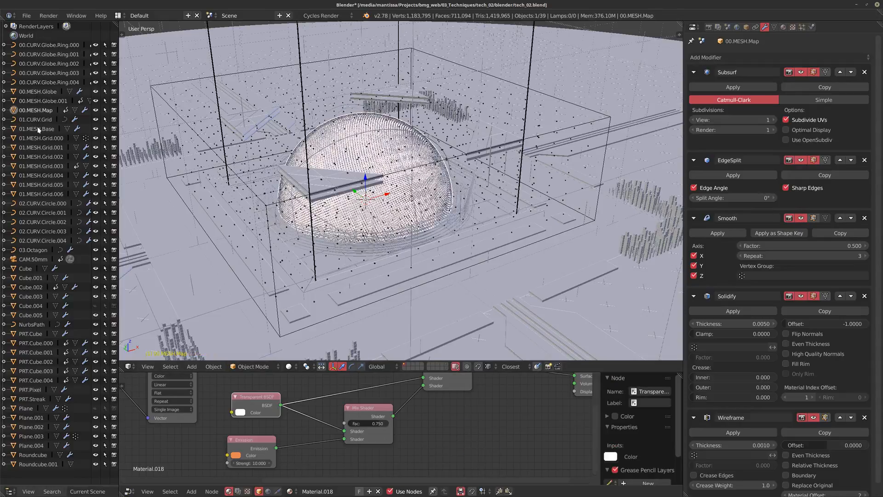
Step: Select 01.CURV.Grid, 01.MESH.Base and 01.MESH.Grid.000 to 01.MESH.Grid.002 in turn to review the grid and floor layers
click(36, 119)
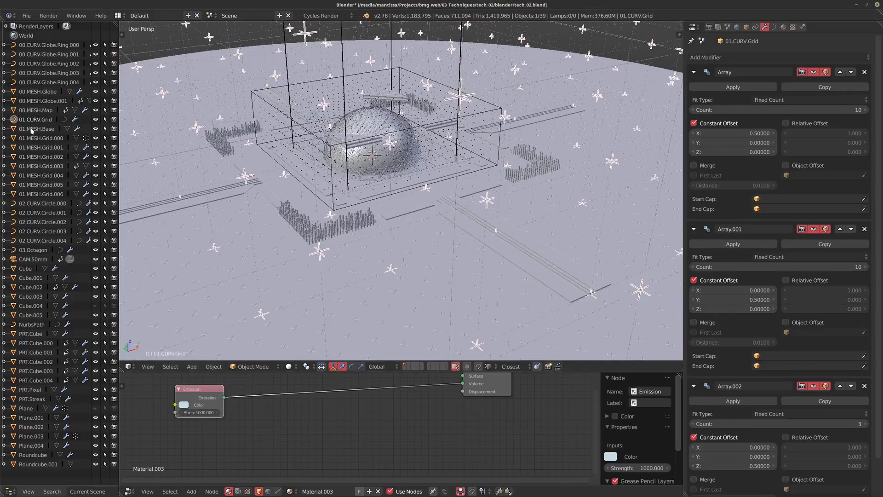
click(35, 129)
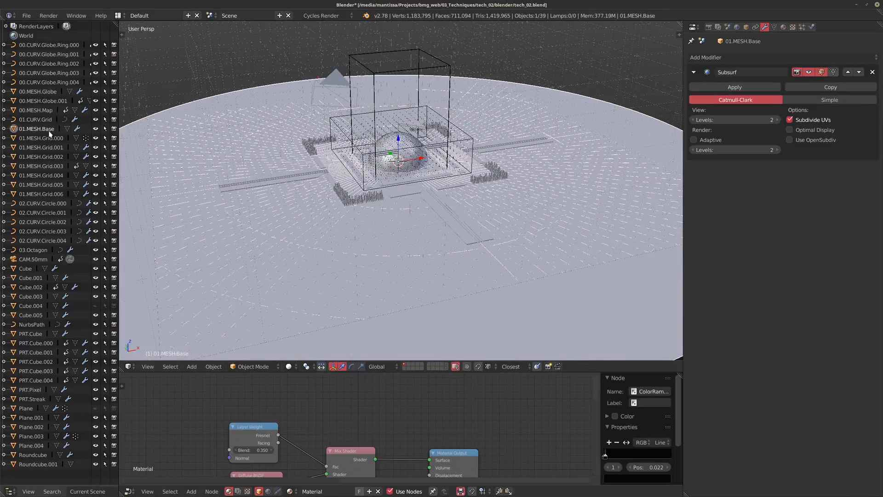
click(35, 138)
click(43, 148)
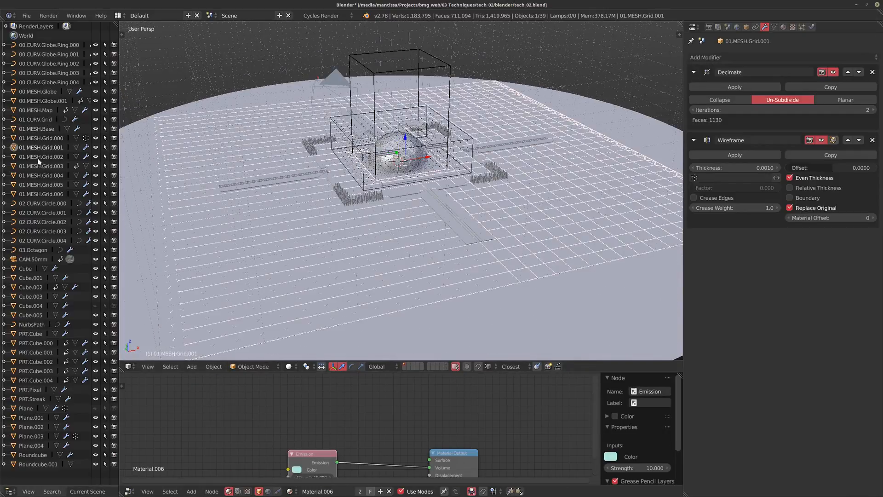
click(39, 157)
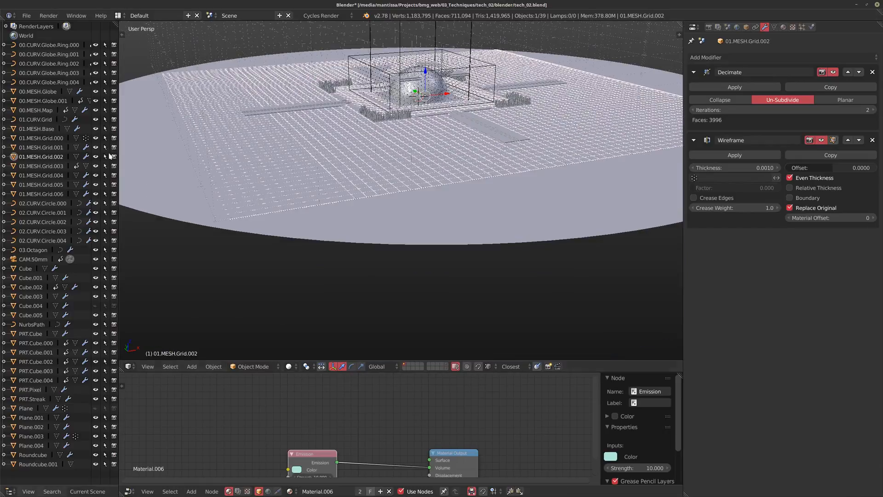
Step: Isolate 01.MESH.Base in local view and inspect its surface together with its material node tree
click(35, 129)
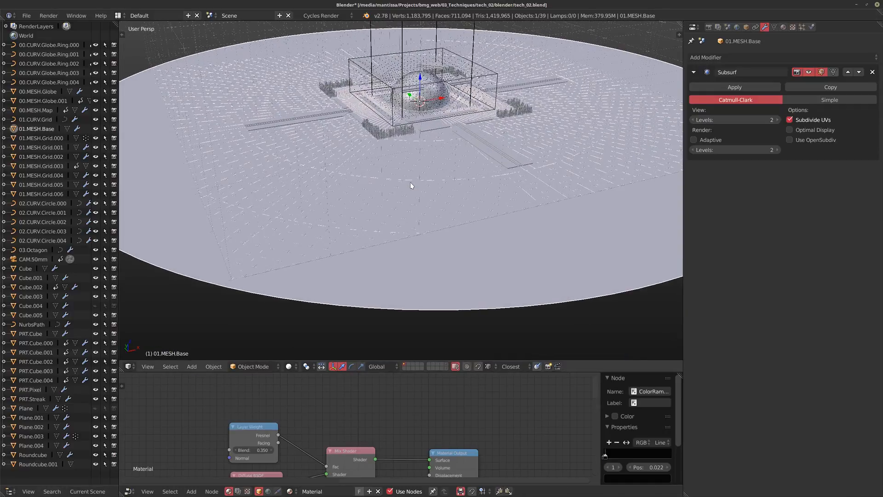
key(KP_Divide)
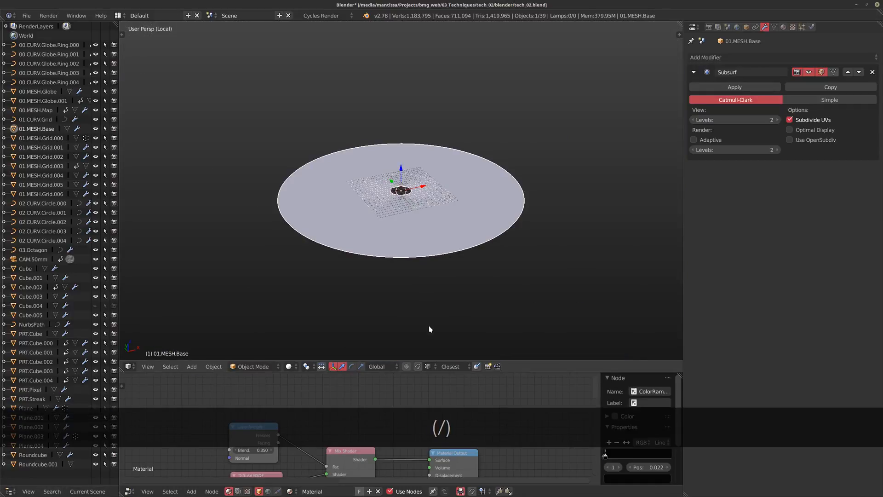
scroll(346, 460, down, 5)
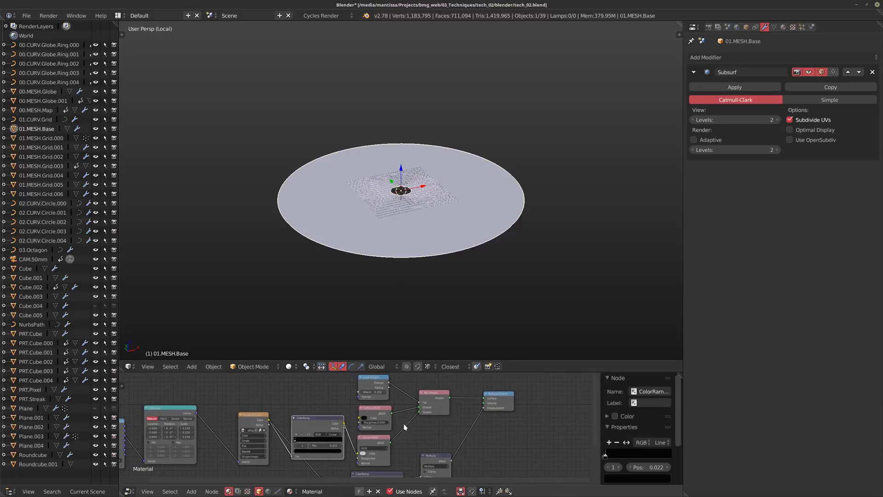
scroll(385, 183, up, 5)
scroll(404, 254, down, 1)
shift+middle_drag(398, 257, 360, 189)
scroll(362, 191, up, 2)
shift+middle_drag(392, 214, 380, 219)
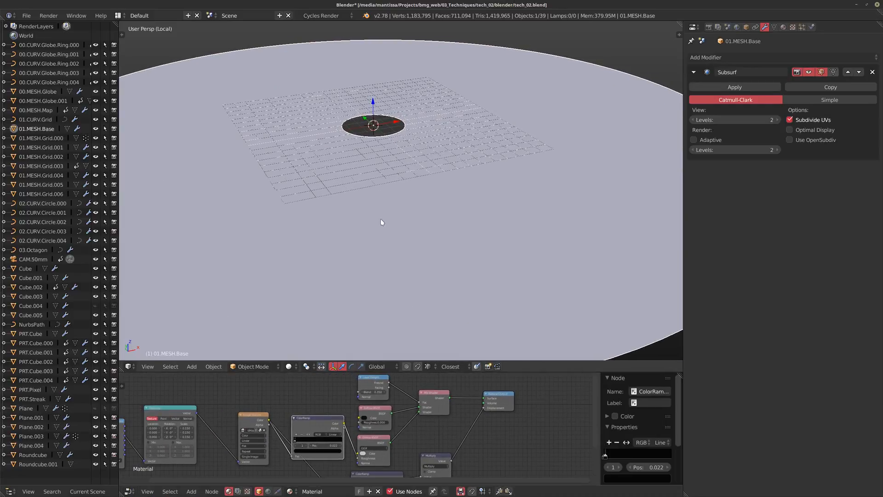
Step: Try rendered shading on the isolated base disc, and switch the viewport to textured shading instead
key(shift+z)
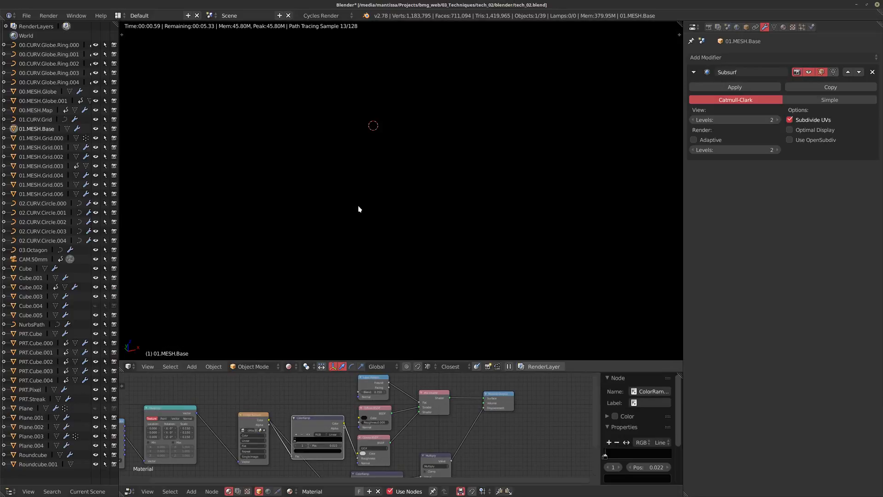
key(shift+z)
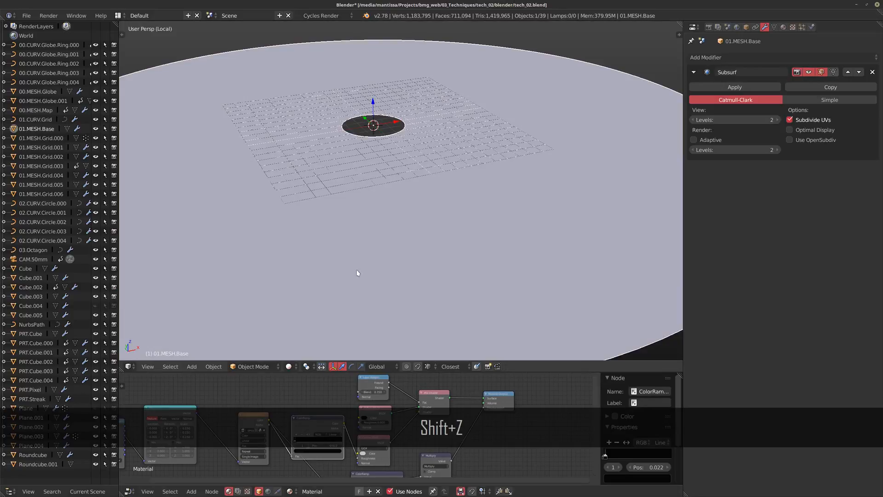
mouse_move(354, 284)
shift+middle_down()
mouse_move(398, 173)
mouse_move(375, 233)
shift+middle_up()
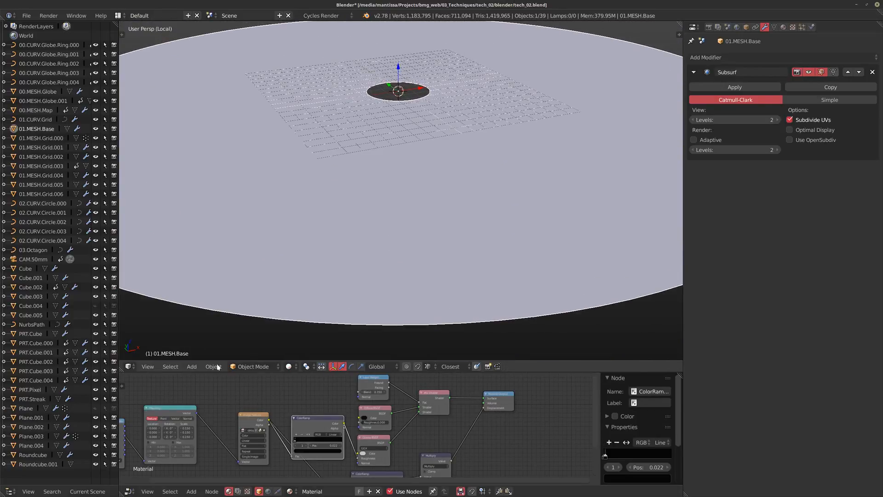
click(288, 366)
click(307, 326)
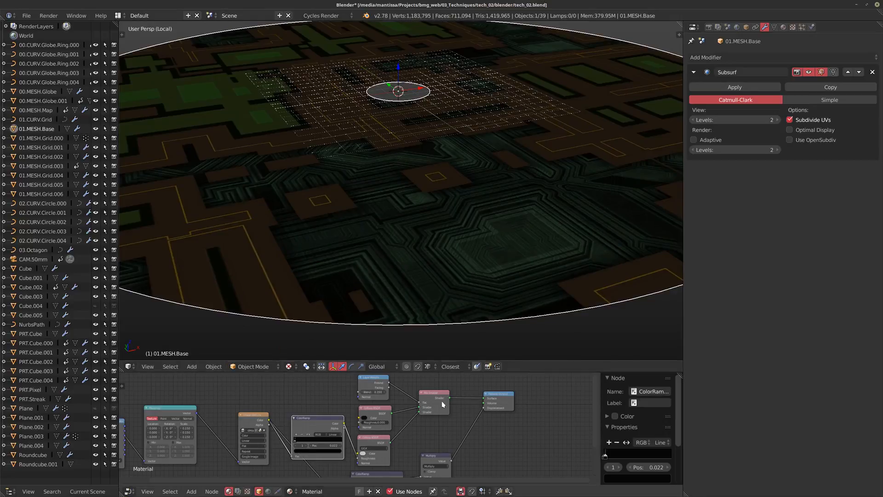
Step: Examine the circuit-like texture across the base disc and the mapping, image and ColorRamp nodes of its material
middle_drag(444, 404, 435, 414)
shift+middle_drag(403, 211, 394, 147)
middle_drag(290, 416, 324, 395)
scroll(314, 406, down, 2)
middle_drag(375, 139, 373, 152)
shift+middle_drag(373, 152, 363, 201)
scroll(364, 203, down, 3)
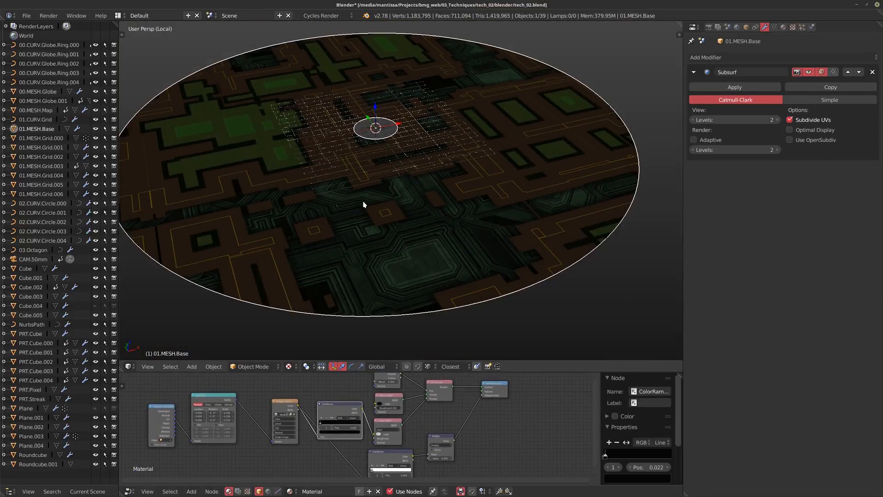
Step: Inspect the circuit texture on the base disc up close along with its second ColorRamp and Multiply nodes, and leave local view
scroll(365, 174, up, 3)
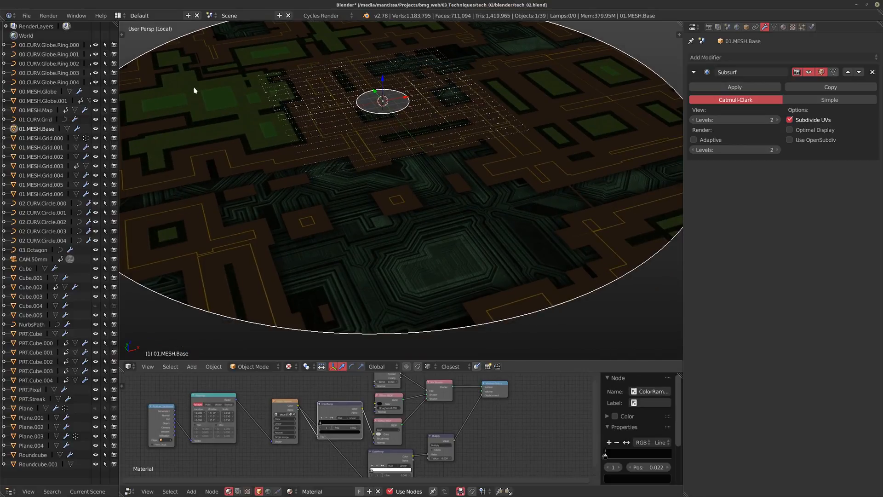
scroll(423, 177, up, 3)
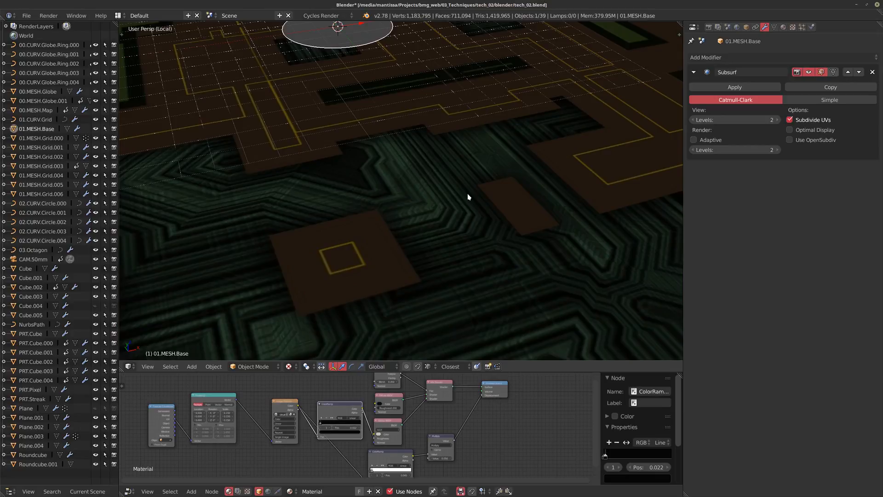
scroll(468, 437, up, 2)
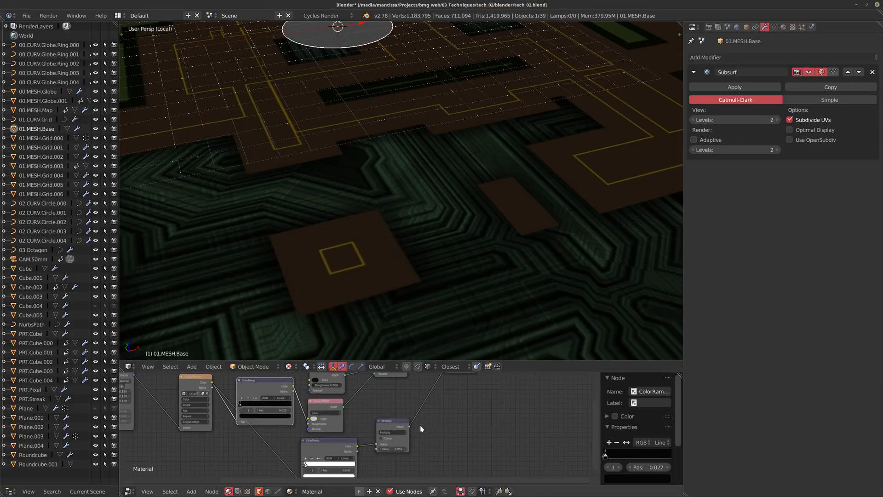
scroll(420, 429, down, 1)
middle_drag(404, 257, 406, 233)
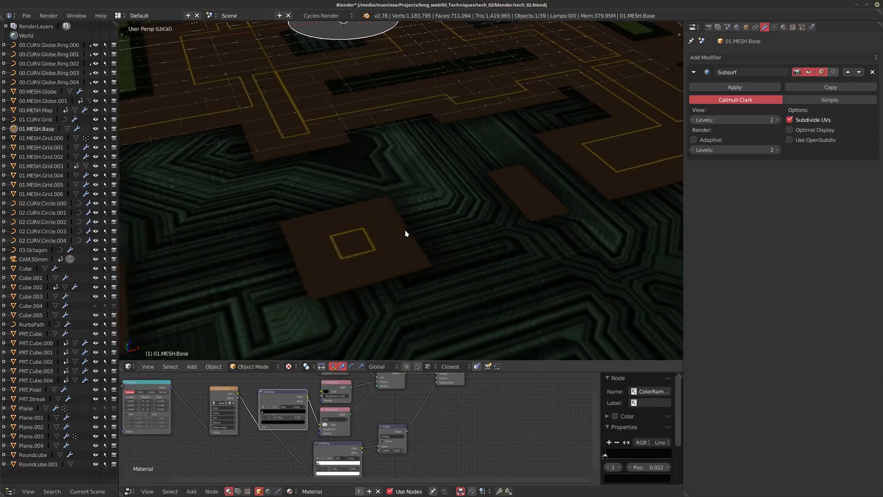
scroll(394, 262, down, 1)
middle_drag(393, 264, 398, 273)
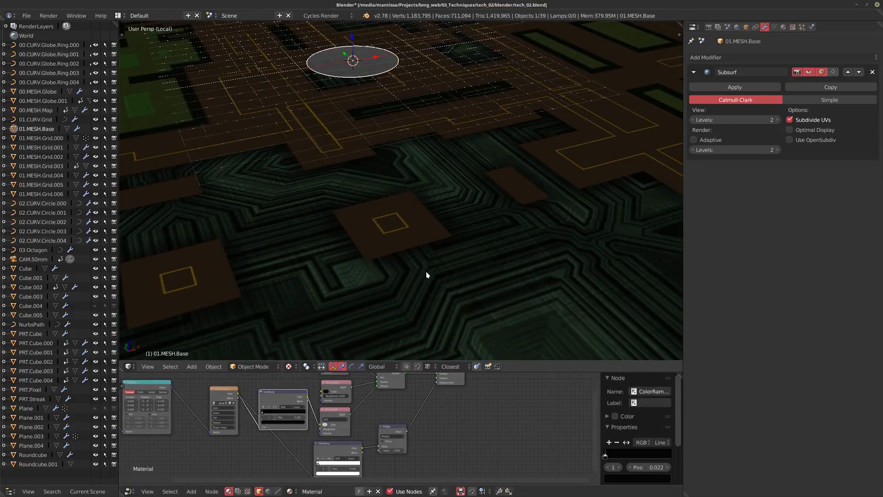
key(KP_Divide)
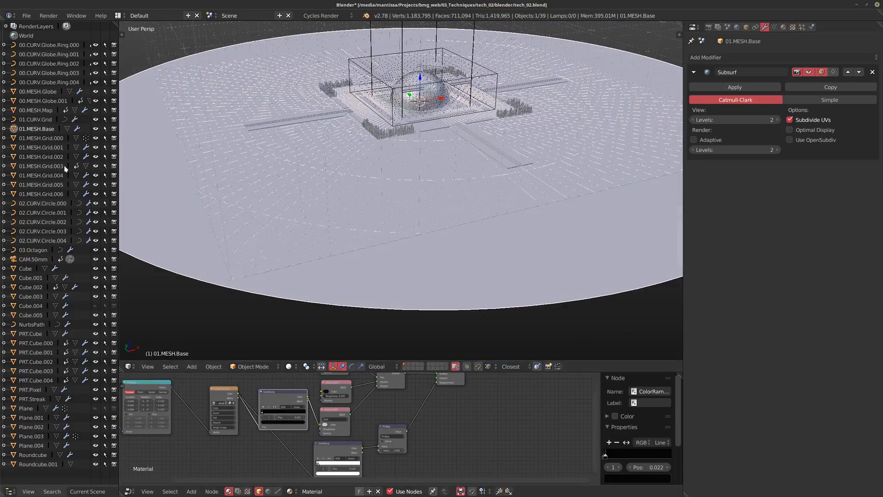
Step: Isolate 01.MESH.Grid.000 in local view and preview it with rendered shading
click(46, 138)
key(KP_Divide)
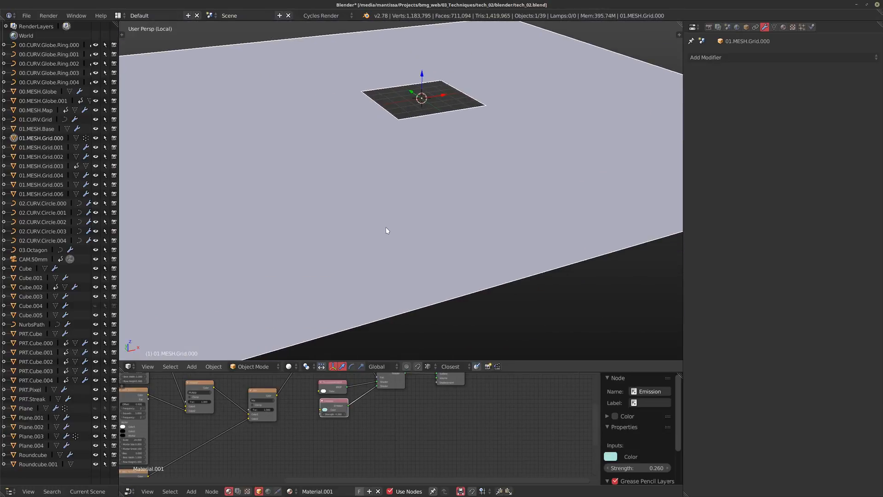
key(shift+z)
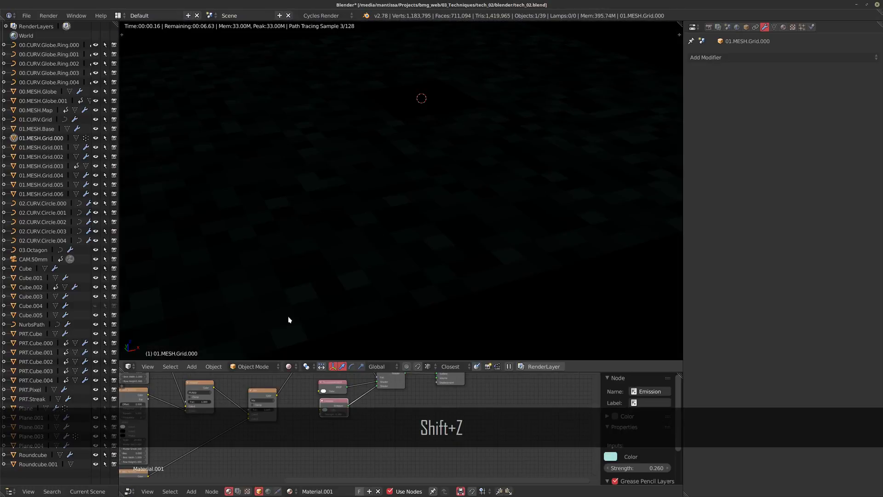
Step: Examine the node tree of the grid plane's Material.001, from the mapping and texture nodes to the material output
mouse_move(203, 397)
middle_down()
mouse_move(329, 406)
mouse_move(310, 416)
middle_up()
scroll(329, 407, down, 7)
scroll(311, 419, up, 2)
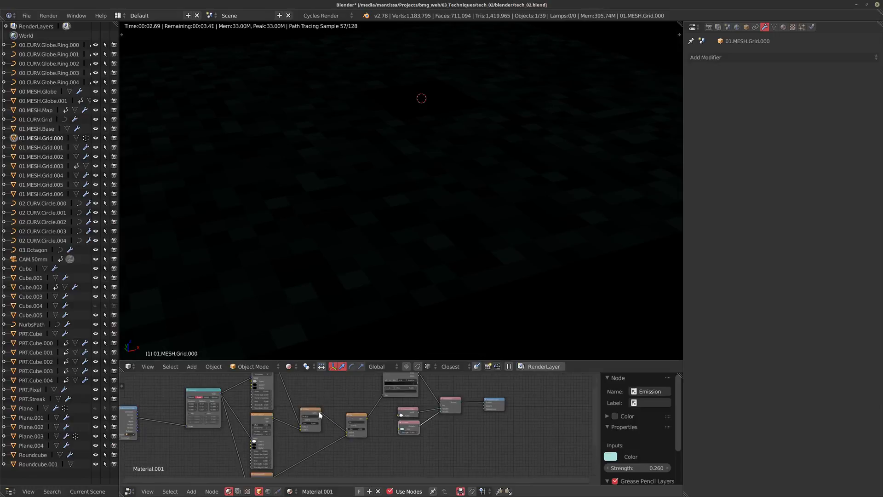
scroll(353, 422, up, 1)
scroll(335, 402, up, 1)
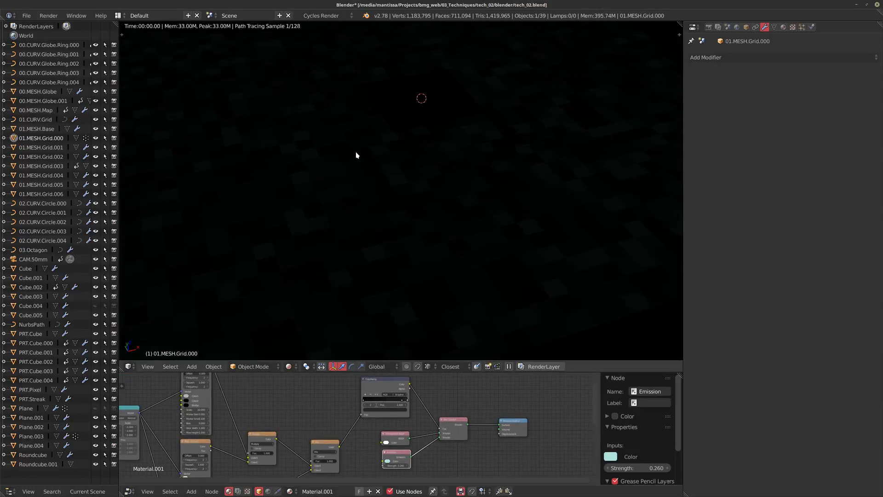
middle_drag(357, 156, 369, 211)
scroll(369, 211, up, 4)
scroll(367, 215, down, 4)
middle_drag(417, 469, 412, 430)
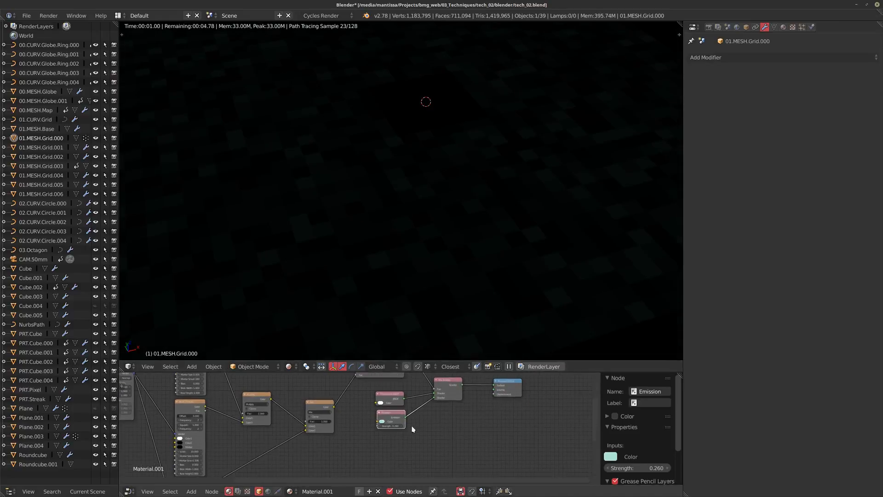
Step: Set the strength of the Emission node in Material.001 to 5 and view the whole rendered grid plane
scroll(412, 428, up, 8)
click(371, 426)
text(5)
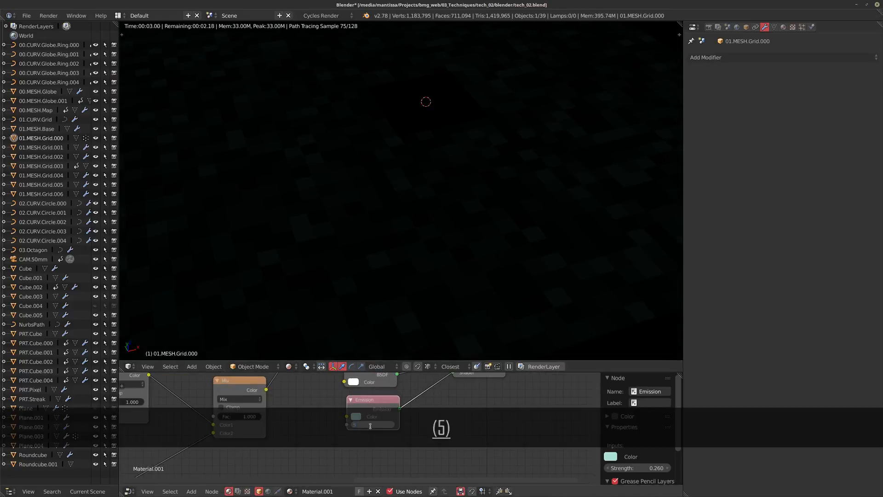
key(Return)
scroll(360, 231, down, 3)
middle_drag(360, 230, 362, 228)
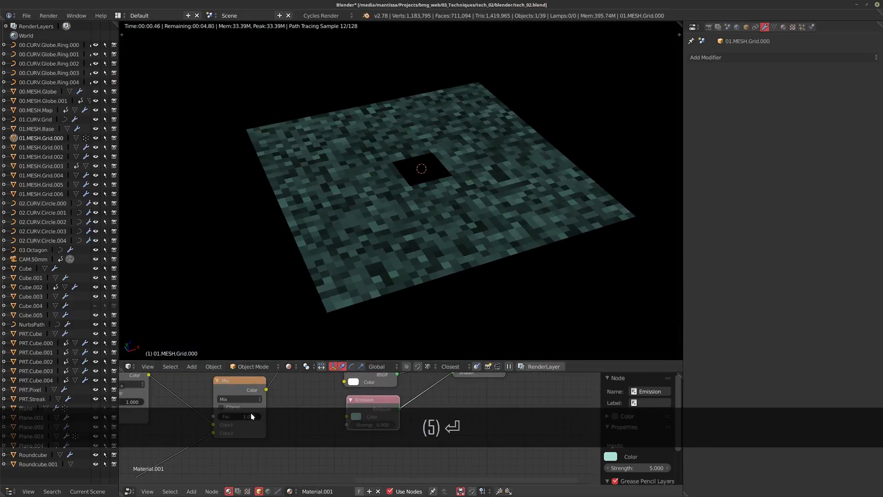
Step: Examine the mosaic pattern on the rendered grid plane and the texture and mix nodes that generate it
scroll(251, 415, down, 6)
middle_drag(235, 412, 362, 426)
scroll(361, 425, down, 5)
scroll(299, 414, up, 5)
middle_drag(299, 413, 332, 404)
scroll(331, 405, down, 2)
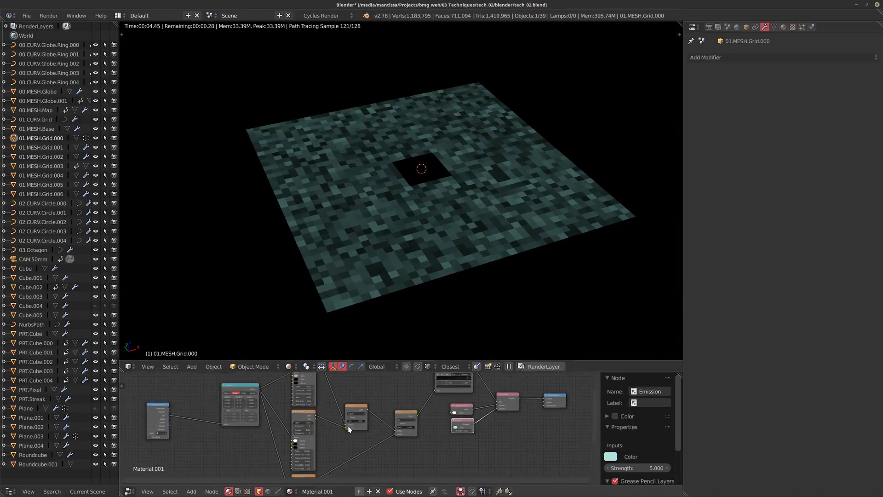
scroll(394, 216, up, 4)
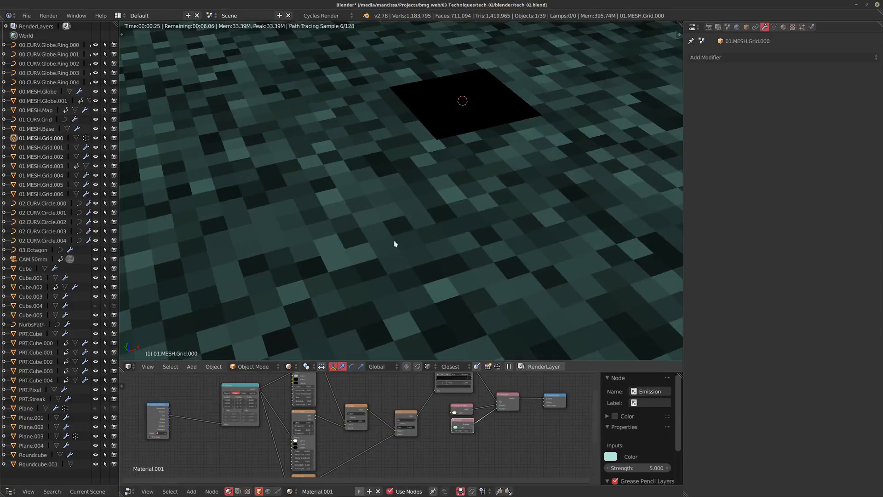
Step: Set the Emission node's strength to 0.25 and check the dimmed squares in the rendered view
click(457, 428)
click(457, 431)
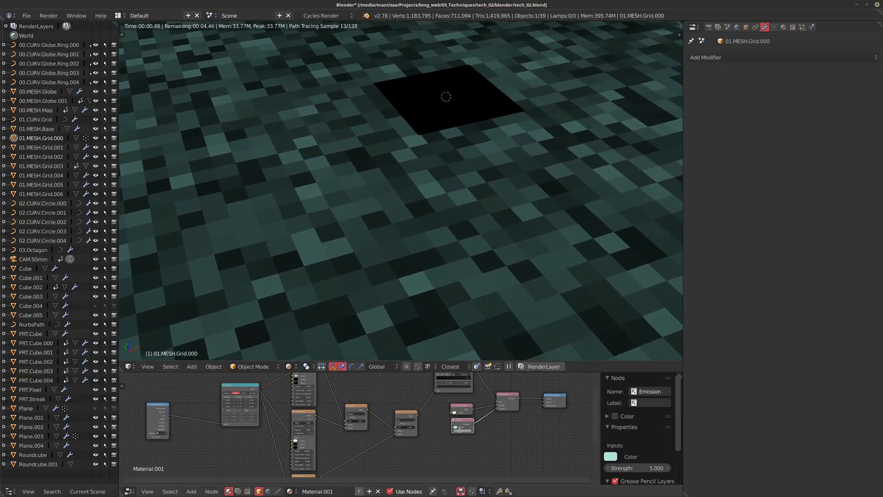
text(.25)
key(Return)
middle_drag(445, 263, 423, 256)
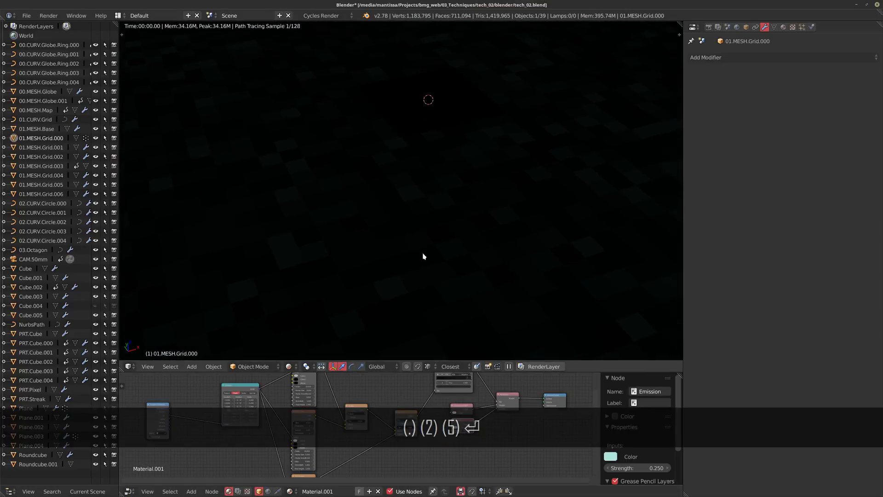
scroll(428, 213, up, 4)
scroll(347, 190, down, 3)
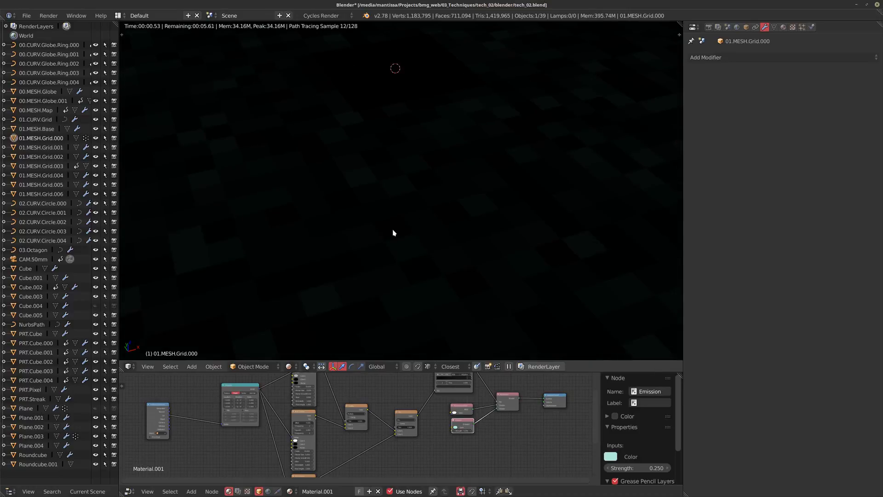
scroll(391, 212, down, 1)
Step: Switch the viewport back to solid shading, look over the isolated 01.MESH.Grid.000 plane, and leave local view
key(shift+z)
shift+middle_drag(385, 223, 364, 220)
scroll(366, 223, down, 2)
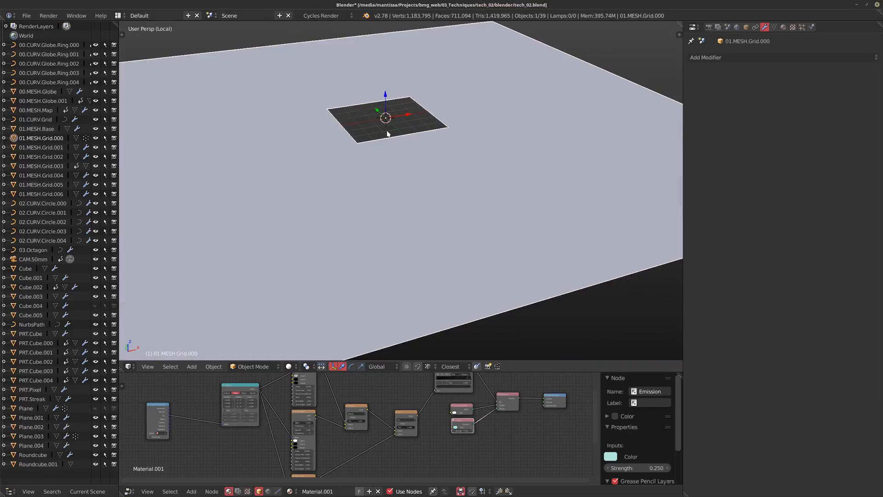
shift+middle_drag(370, 201, 374, 195)
scroll(339, 266, down, 4)
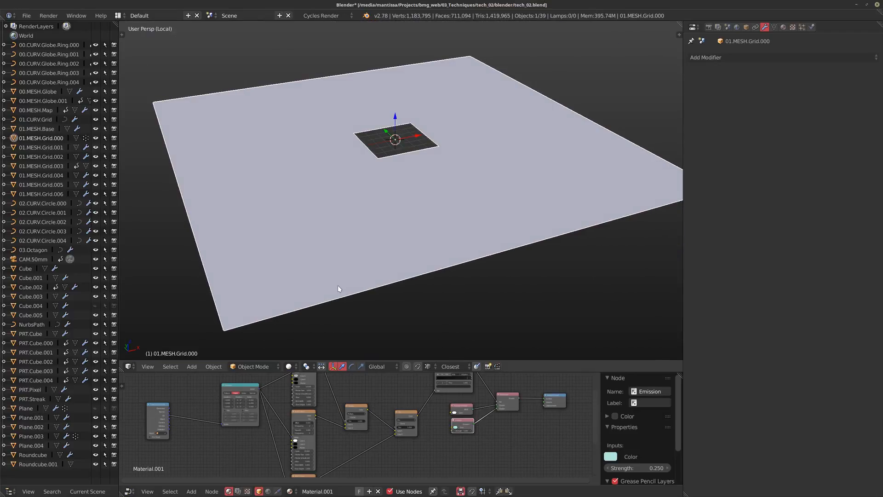
scroll(342, 255, up, 2)
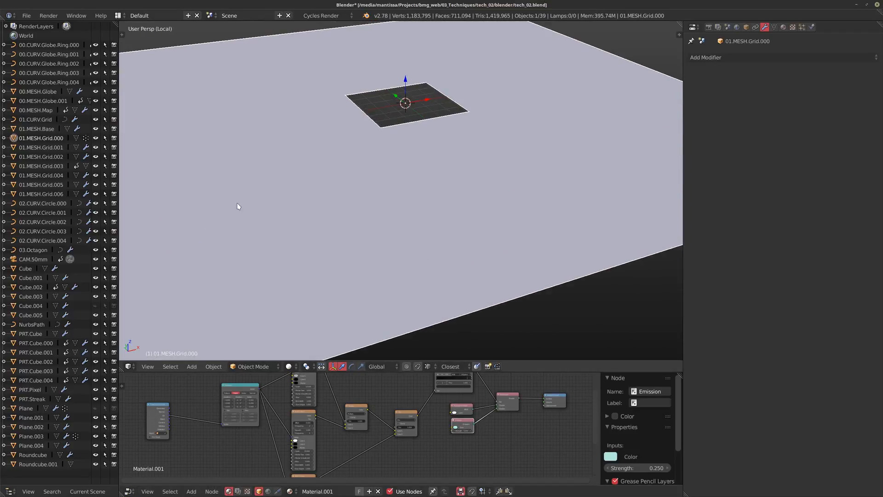
scroll(290, 252, down, 2)
key(KP_Divide)
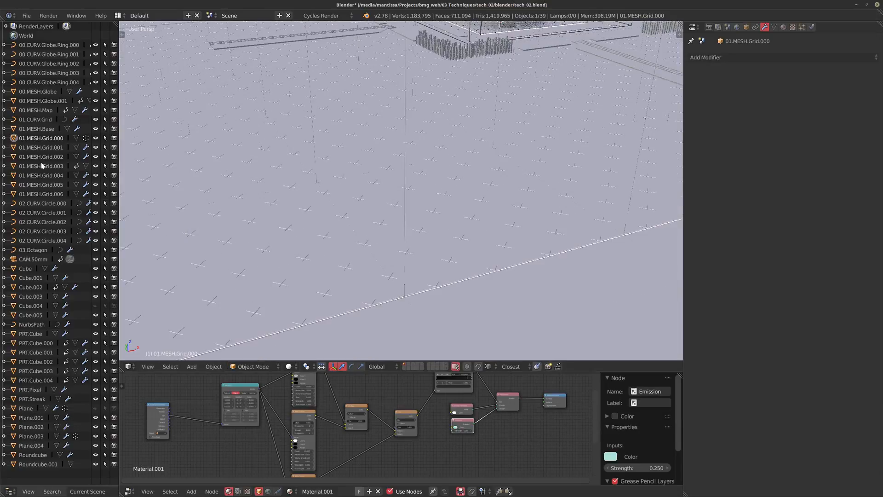
Step: Isolate 01.MESH.Grid.001 in local view and inspect the line grid made by its Decimate and Wireframe modifiers
click(38, 148)
key(KP_Divide)
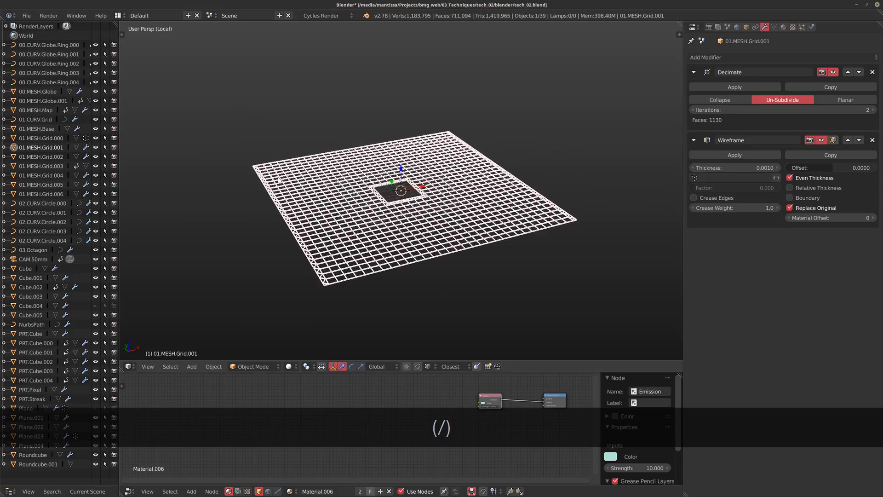
scroll(348, 268, up, 8)
scroll(320, 272, down, 6)
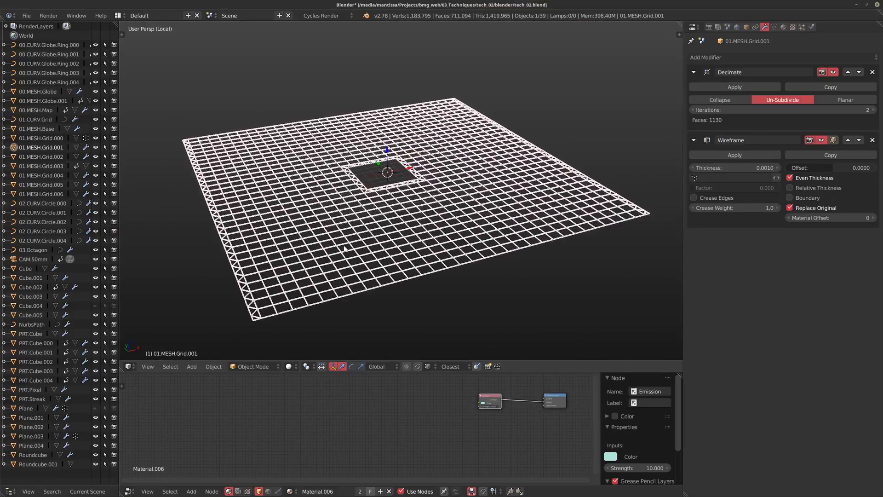
scroll(552, 236, up, 3)
middle_drag(571, 234, 479, 254)
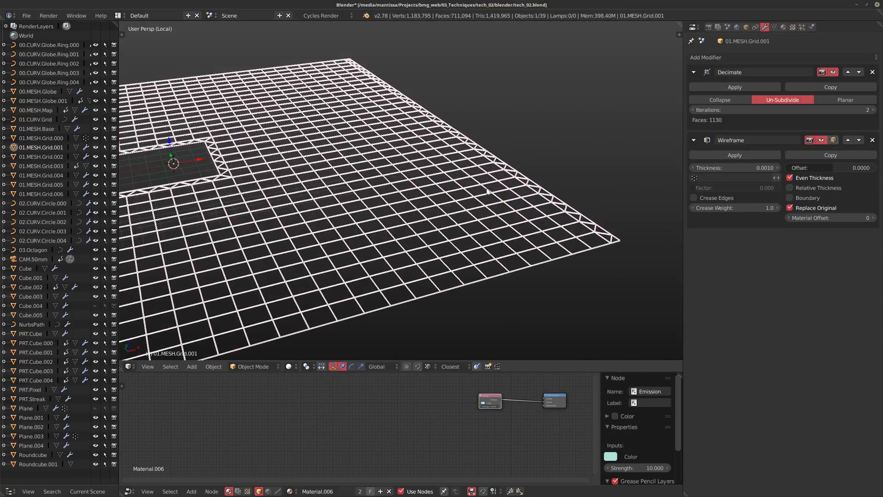
scroll(529, 237, up, 2)
scroll(301, 217, down, 6)
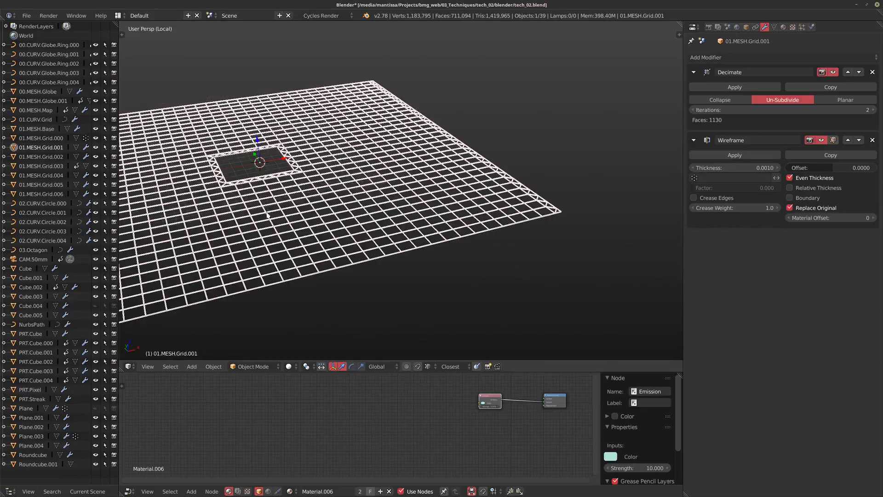
scroll(276, 219, up, 4)
Step: View the underlying mesh of 01.MESH.Grid.001 in Edit Mode, and return to Object Mode
key(Tab)
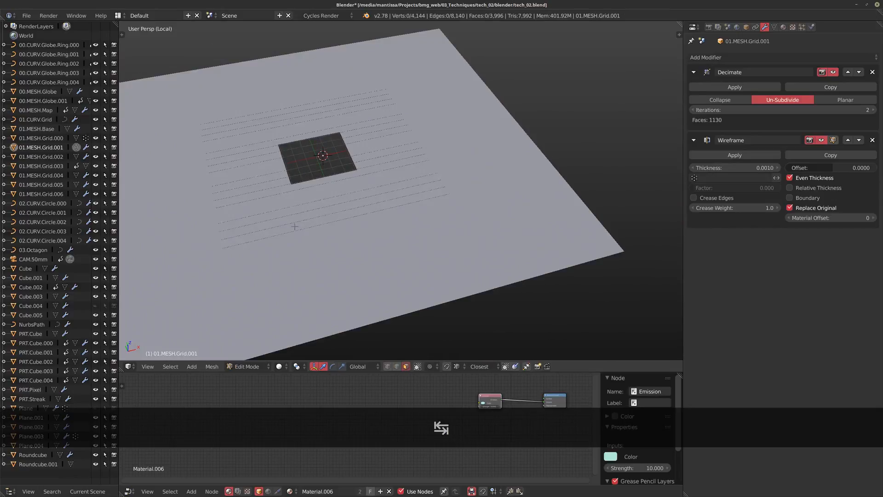
key(a)
middle_drag(347, 234, 364, 226)
key(Tab)
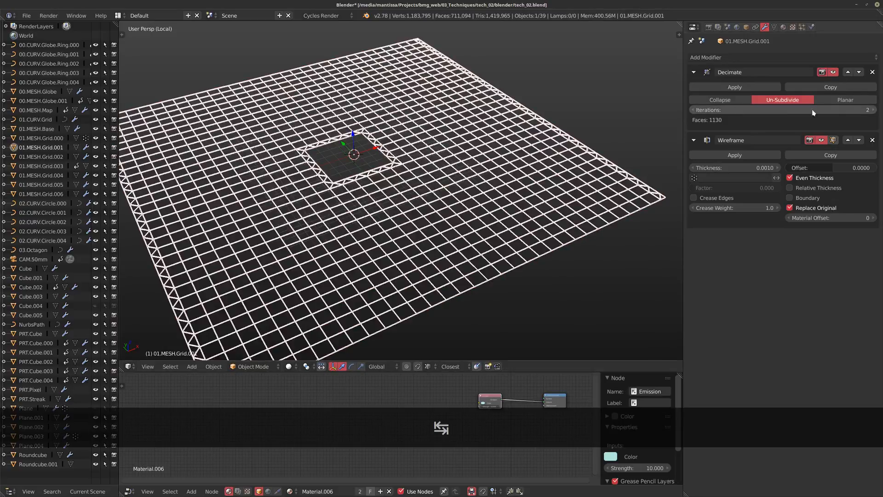
Step: Try 1 and then 3 Un-Subdivide iterations in the Decimate modifier and compare the resulting grid patterns
click(693, 110)
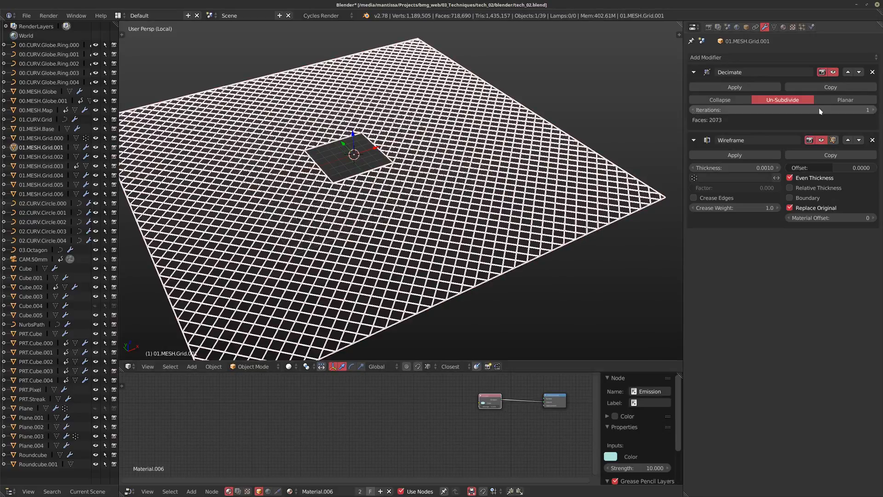
click(873, 111)
click(873, 110)
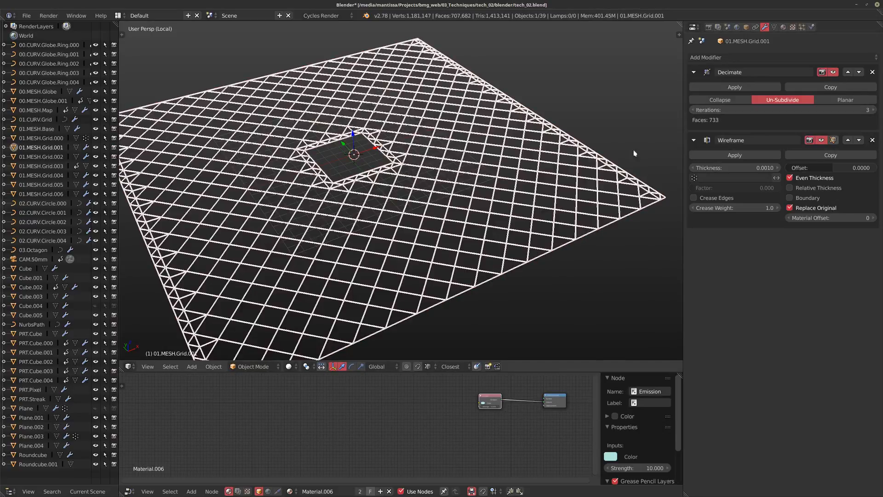
shift+middle_drag(594, 138, 590, 121)
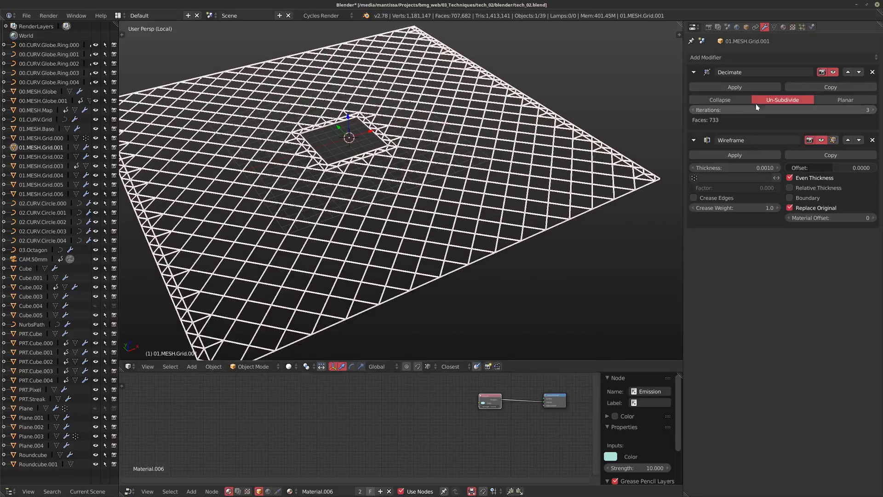
shift+middle_drag(359, 152, 324, 156)
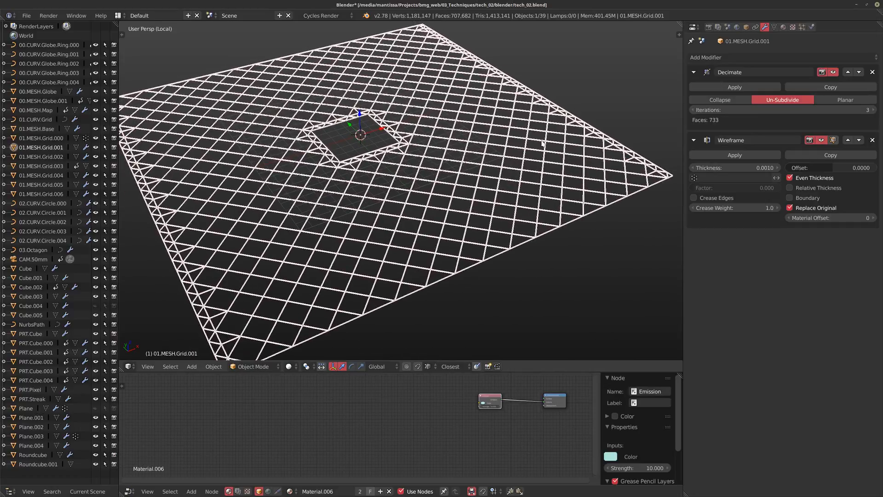
shift+middle_drag(423, 183, 468, 98)
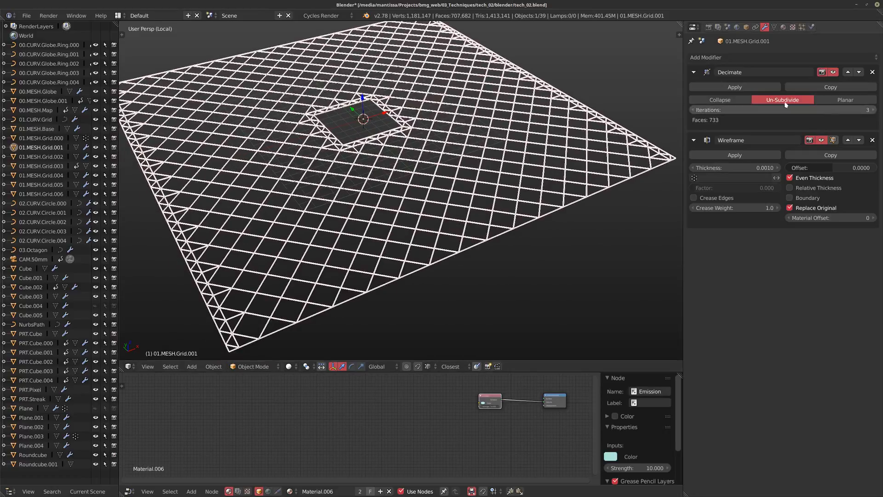
Step: Compare the grid with the Decimate modifier's viewport display off and on again, and set its Un-Subdivide iterations to 1
click(833, 72)
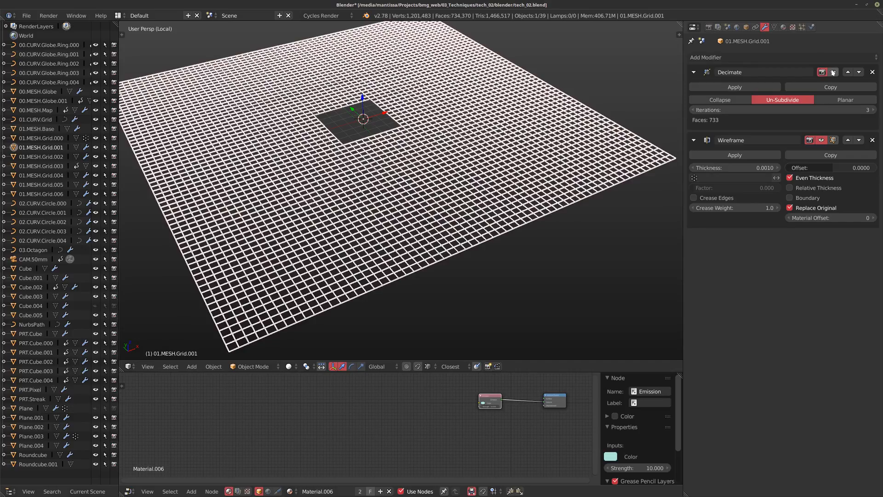
click(833, 73)
click(692, 110)
click(692, 110)
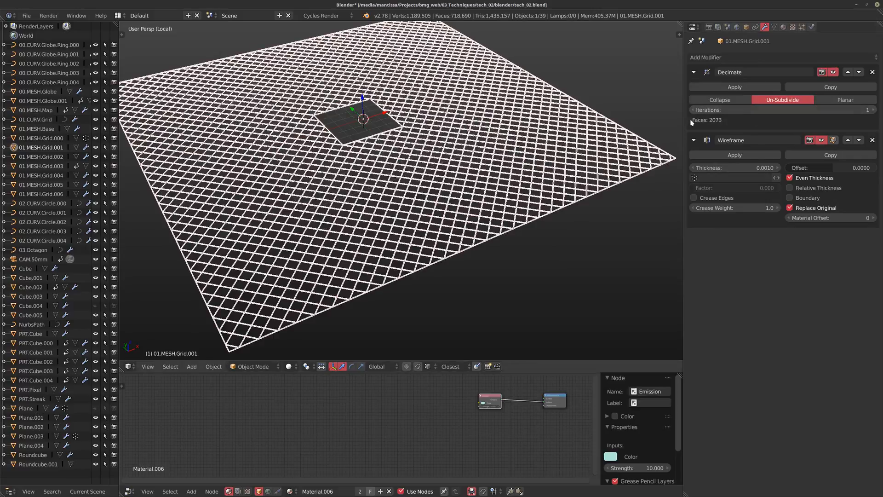
Step: Try 3 Un-Subdivide iterations on 01.MESH.Grid.001, set the value to 2, inspect the grid and leave local view
click(873, 110)
click(873, 110)
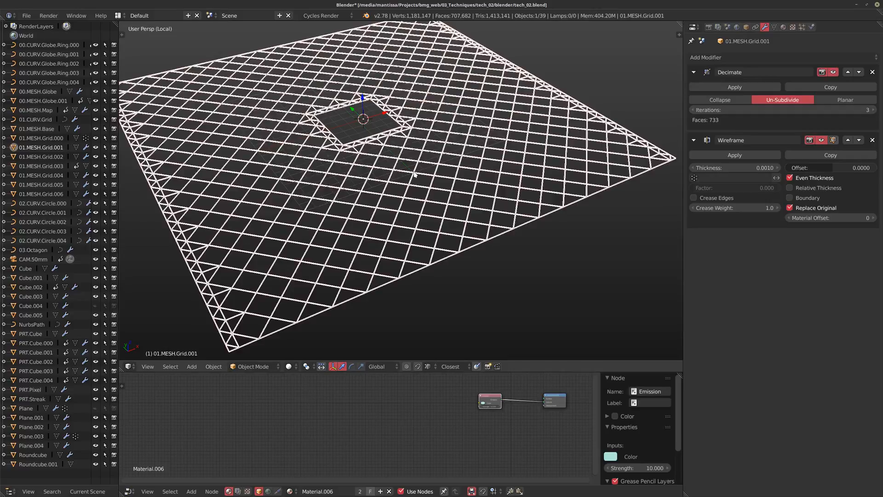
click(693, 110)
scroll(405, 174, up, 1)
shift+middle_drag(401, 176, 378, 209)
scroll(397, 187, down, 2)
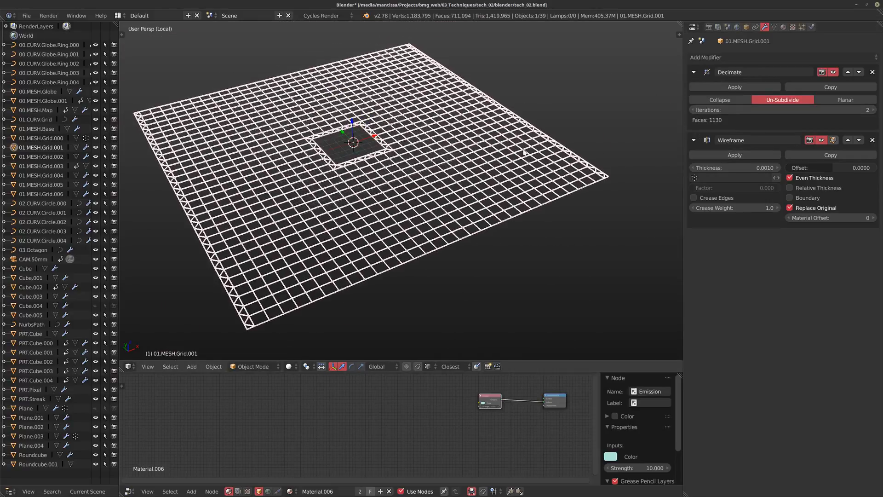
shift+middle_drag(417, 187, 427, 197)
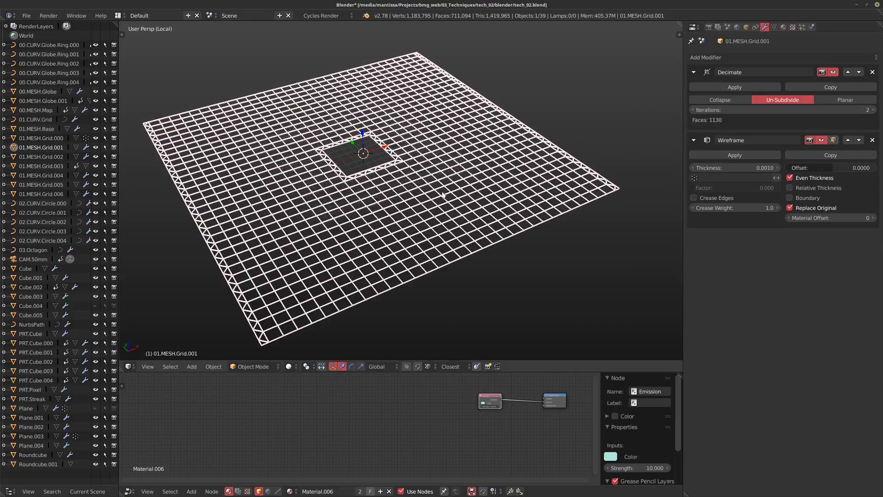
shift+middle_drag(327, 172, 326, 172)
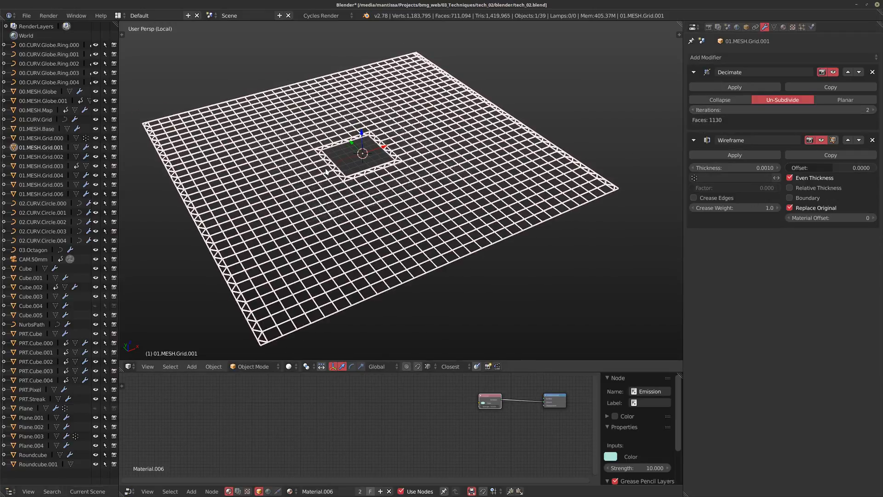
key(KP_Divide)
Step: Isolate 01.MESH.Grid.002 in local view, inspect its decimated wireframe grid and return to the full scene
click(41, 157)
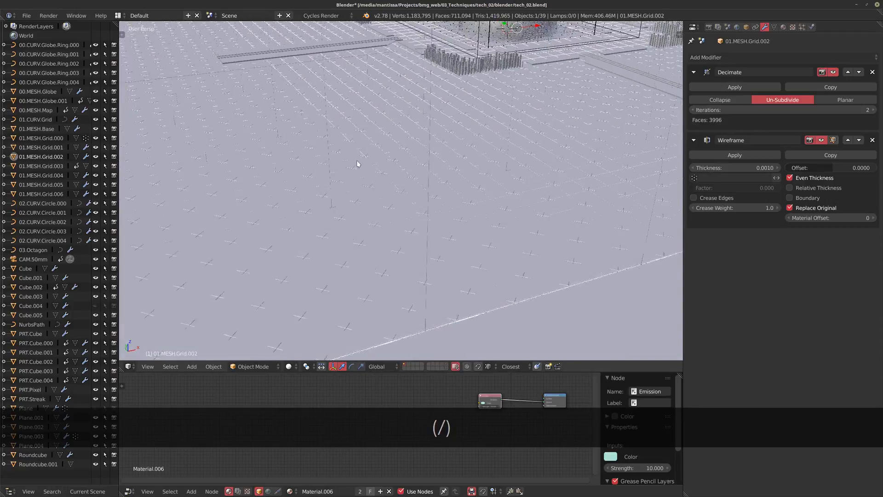
key(KP_Divide)
scroll(414, 207, up, 6)
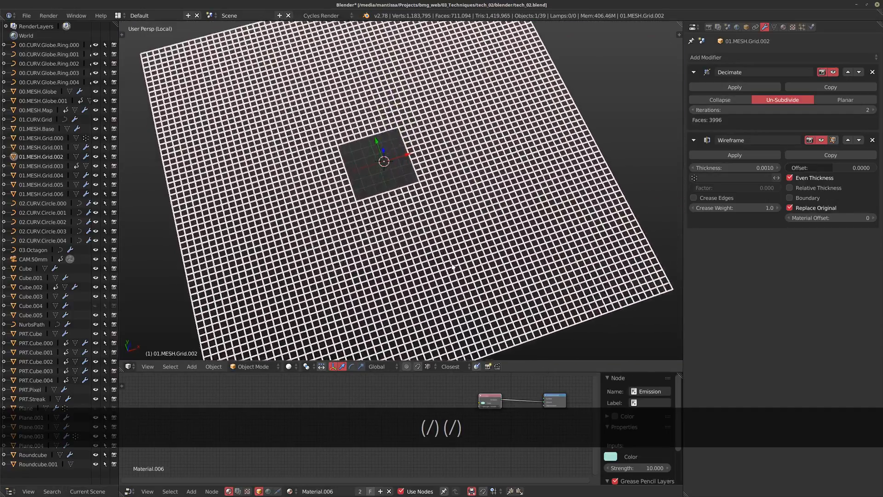
middle_drag(461, 249, 413, 240)
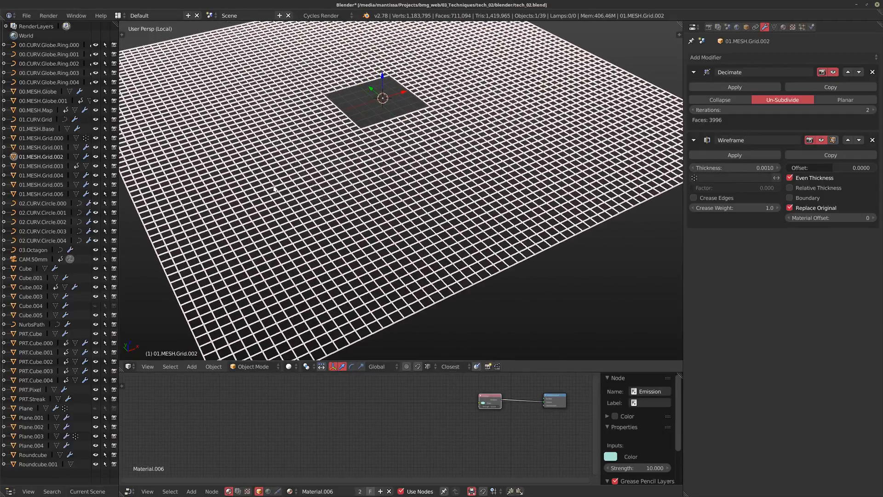
key(F9)
key(KP_Divide)
Step: Select 01.MESH.Grid.003, view it briefly in local view and examine it around the globe in the full scene
click(43, 166)
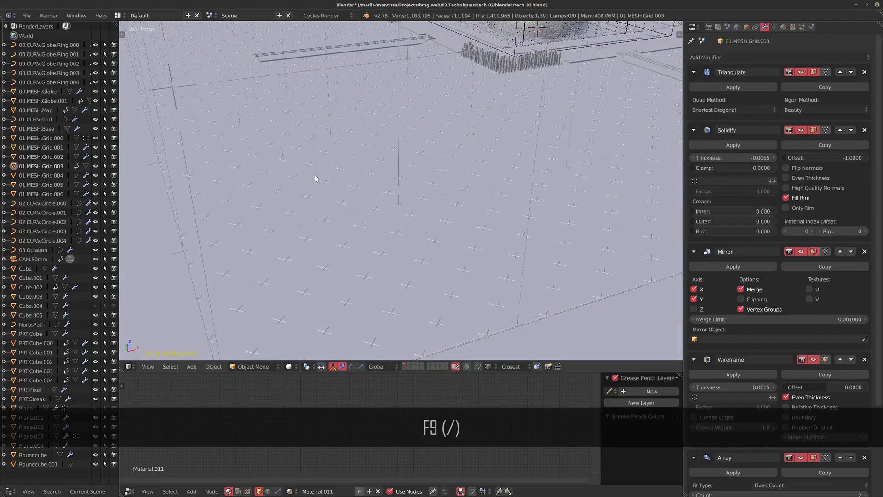
key(KP_Divide)
scroll(316, 227, down, 3)
shift+middle_drag(316, 227, 352, 162)
key(KP_Divide)
scroll(399, 189, down, 5)
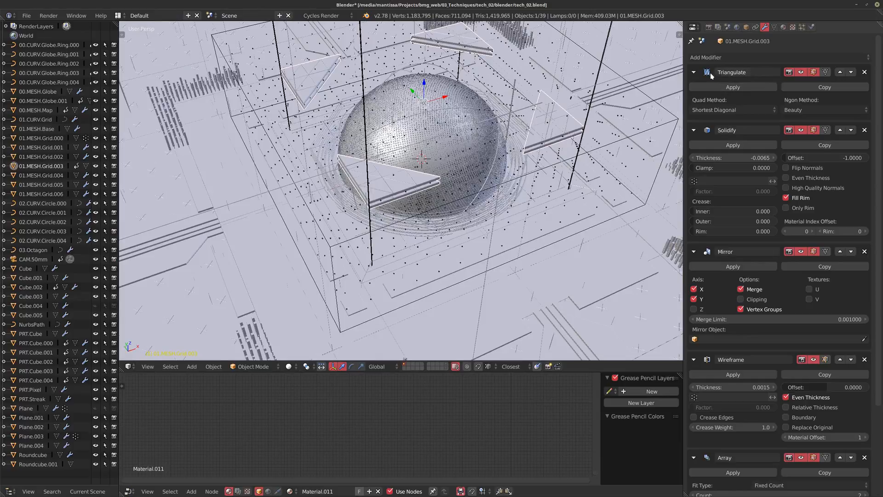
Step: Compare 01.MESH.Grid.003 with the Triangulate modifier's viewport display off and on
click(801, 73)
click(801, 72)
click(802, 73)
click(802, 72)
scroll(447, 148, up, 5)
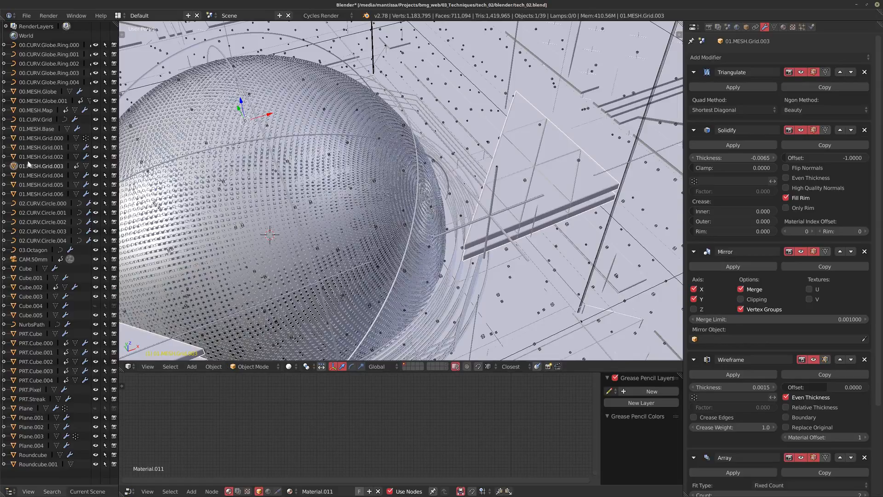
Step: Select 01.MESH.Grid.004, raise it about 0.054 along Z to expose its line grid, and undo the move
click(41, 175)
scroll(353, 217, down, 10)
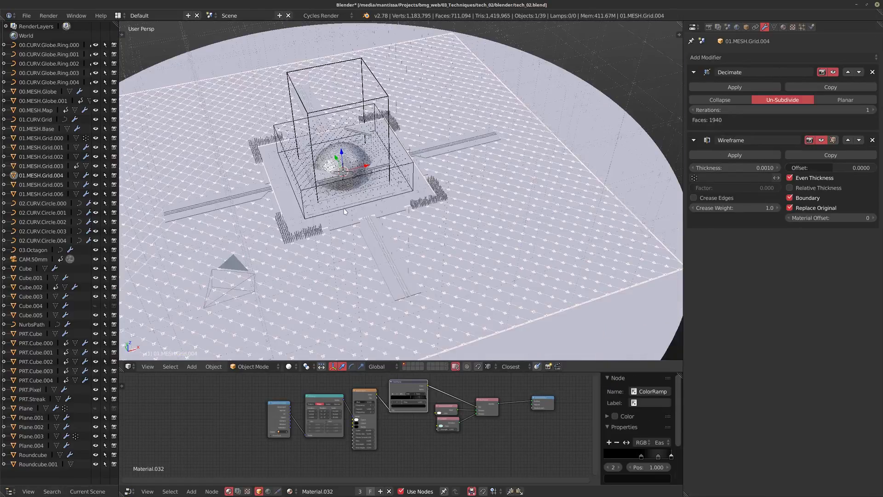
scroll(353, 216, up, 6)
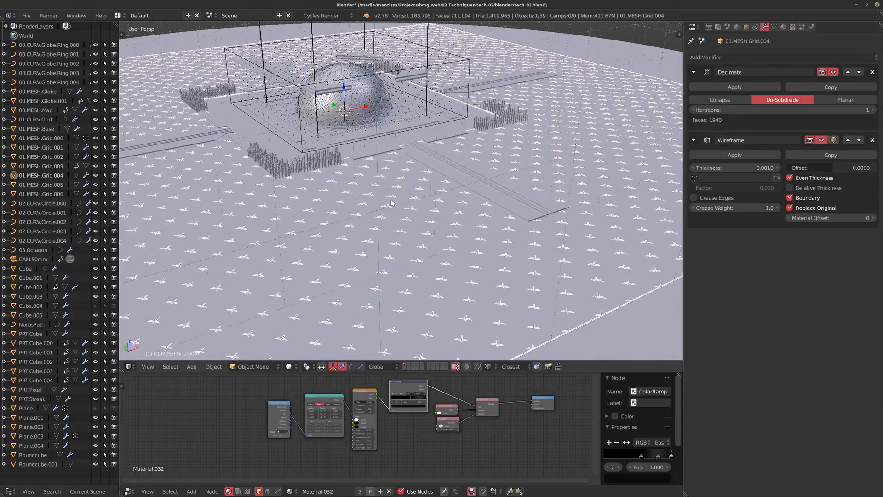
key(g)
key(z)
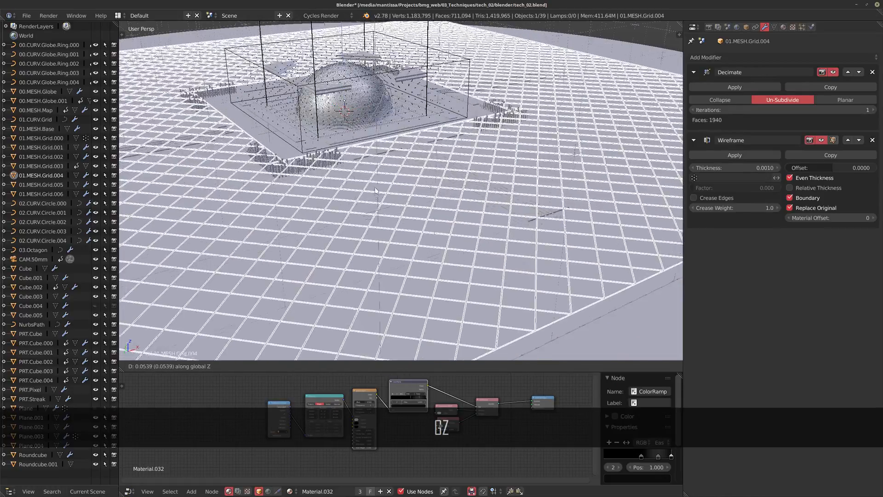
click(374, 193)
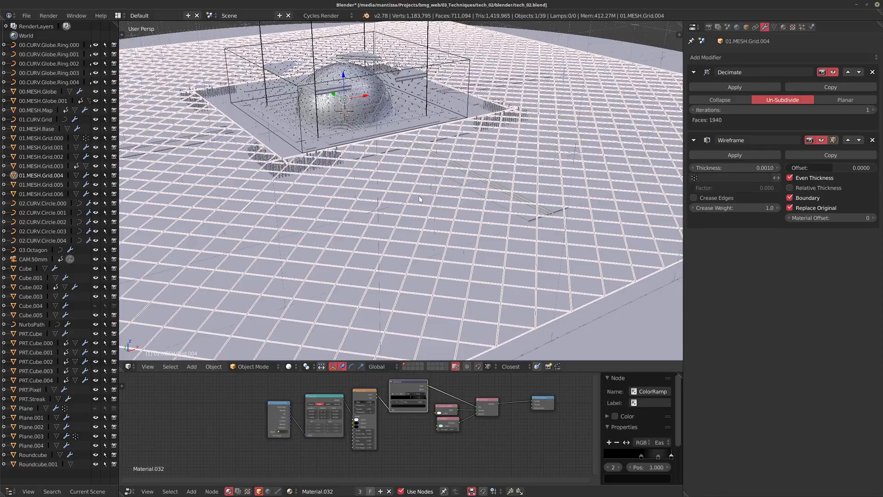
key(ctrl+z)
key(ctrl+z)
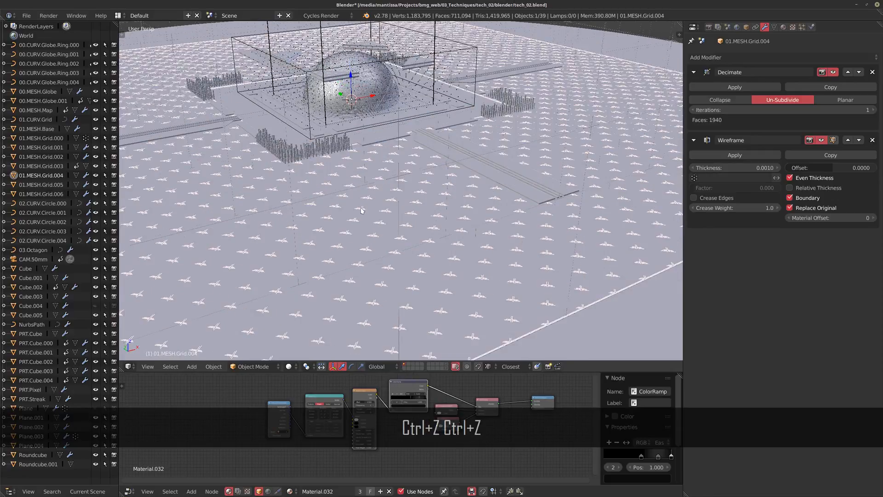
Step: Select 01.MESH.Grid.005 and inspect the floor tiles made by its EdgeSplit, Smooth and Solidify modifiers
click(44, 187)
shift+middle_drag(344, 206, 341, 229)
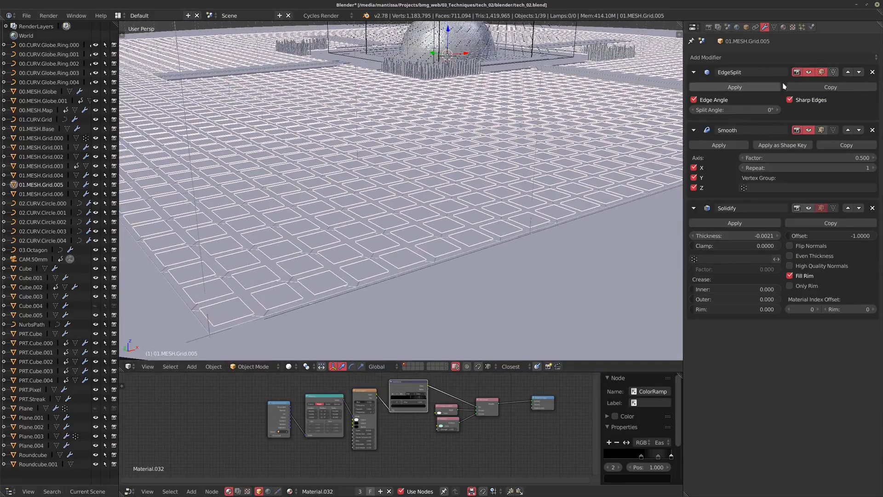
middle_drag(444, 210, 399, 259)
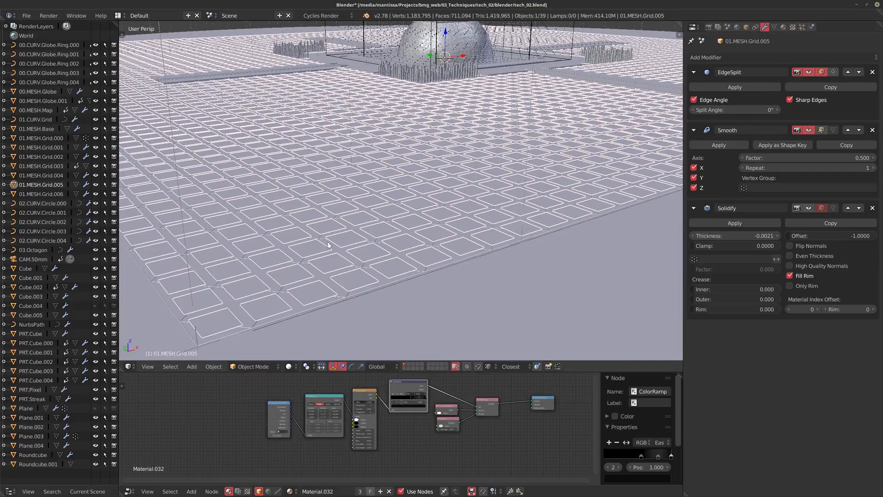
Step: Select 01.MESH.Grid.006 and examine its corner particle columns up close
click(43, 195)
key(KP_Decimal)
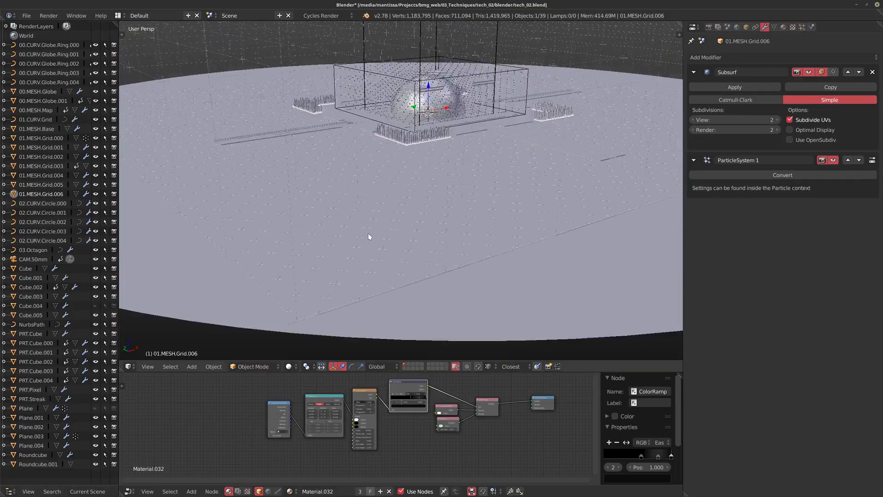
middle_drag(386, 188, 278, 208)
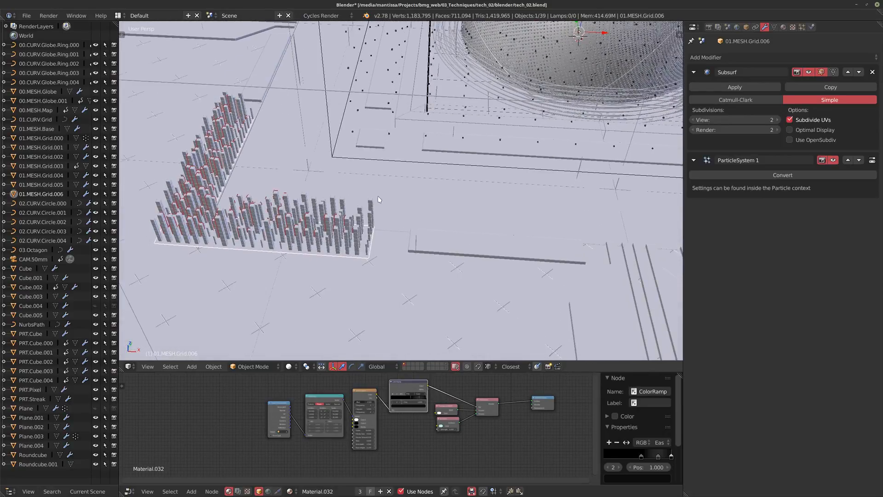
scroll(322, 191, down, 5)
scroll(365, 185, up, 3)
middle_drag(367, 185, 371, 186)
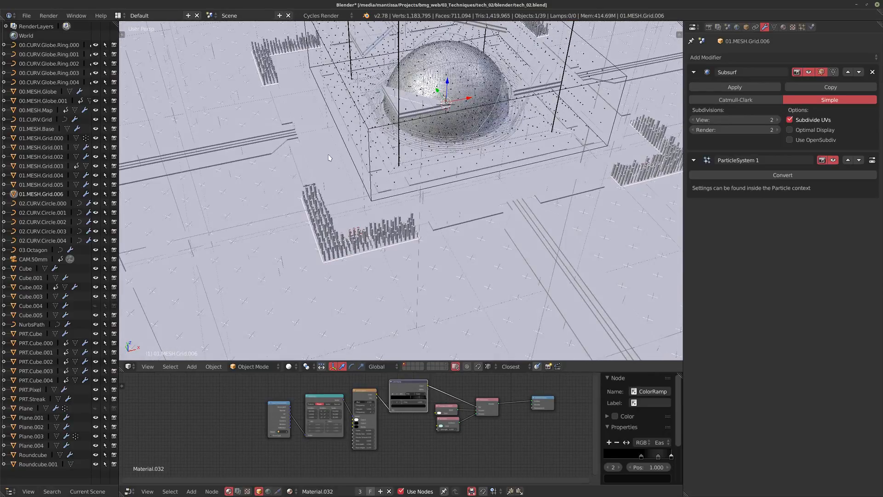
scroll(390, 231, up, 5)
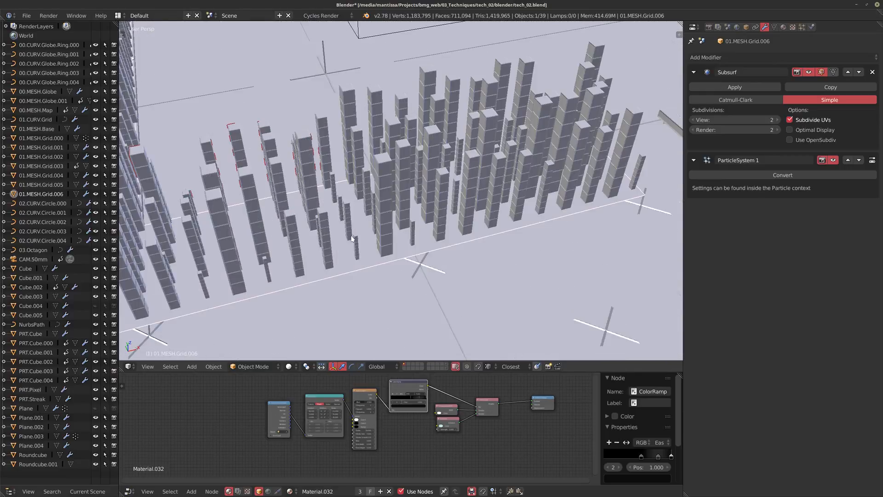
middle_drag(398, 230, 295, 233)
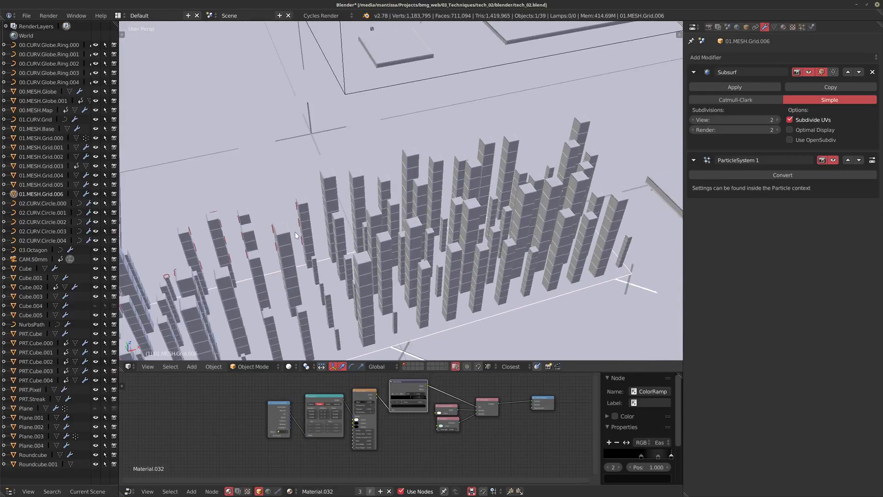
Step: Inspect the arrayed rings 02.CURV.Circle.000 and 02.CURV.Circle.001 around the base of the globe
click(36, 204)
scroll(331, 202, down, 6)
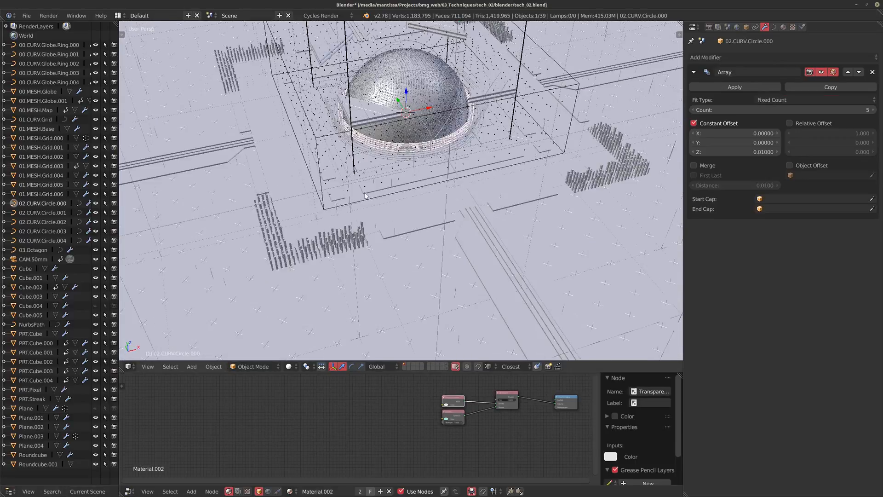
middle_drag(356, 200, 271, 194)
scroll(417, 183, up, 5)
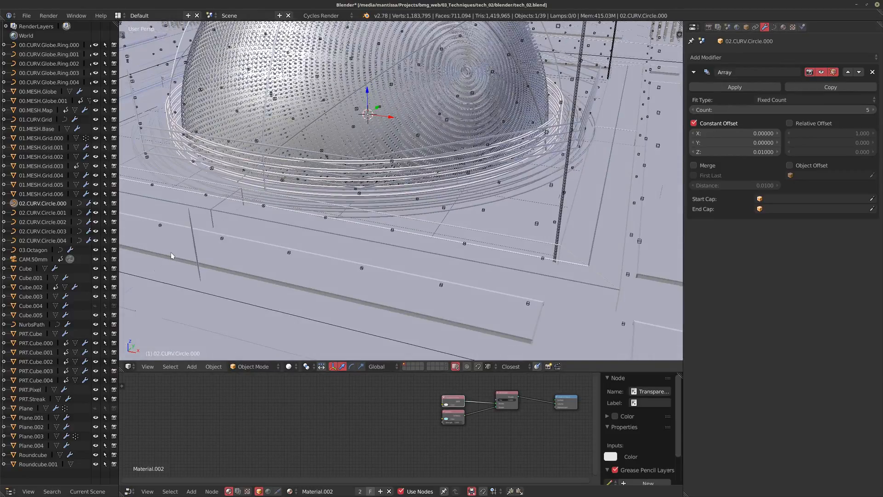
click(46, 212)
middle_drag(397, 127, 442, 179)
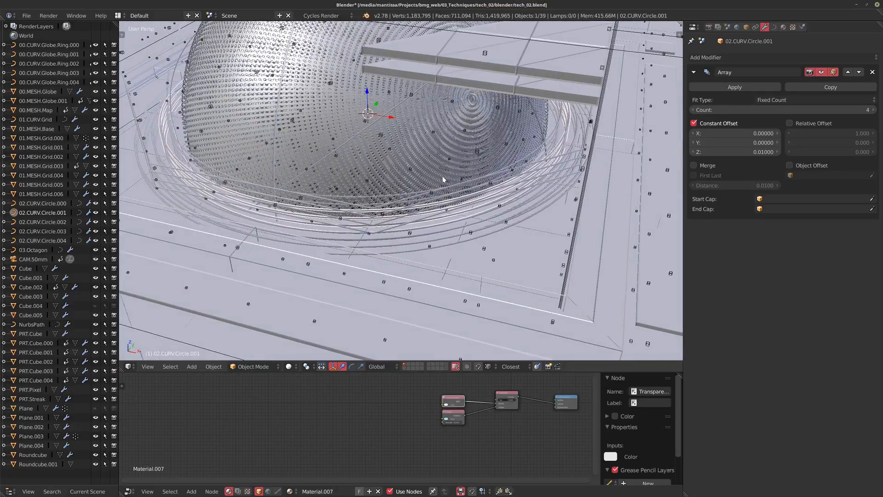
middle_drag(342, 208, 418, 212)
Step: Select all five 02.CURV.Circle curves, 000 to 004, and isolate them in local view
ctrl+click(49, 203)
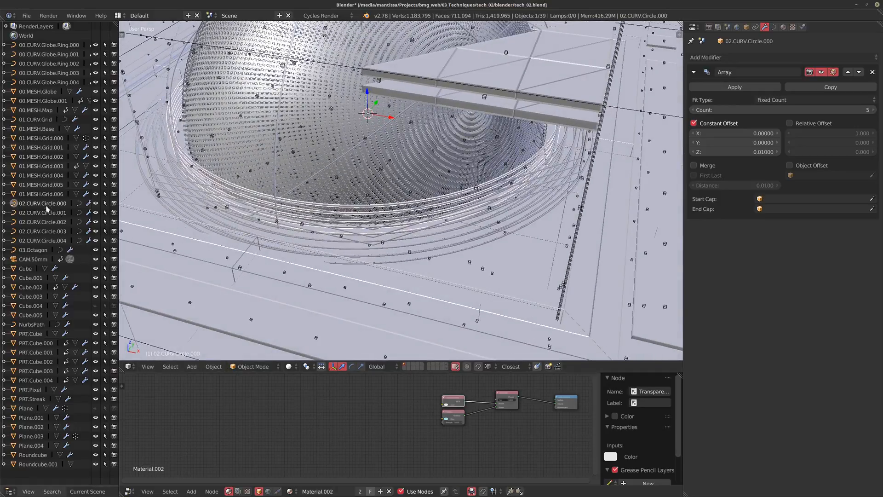
shift+click(48, 224)
shift+click(54, 232)
shift+click(56, 241)
middle_drag(377, 212, 406, 195)
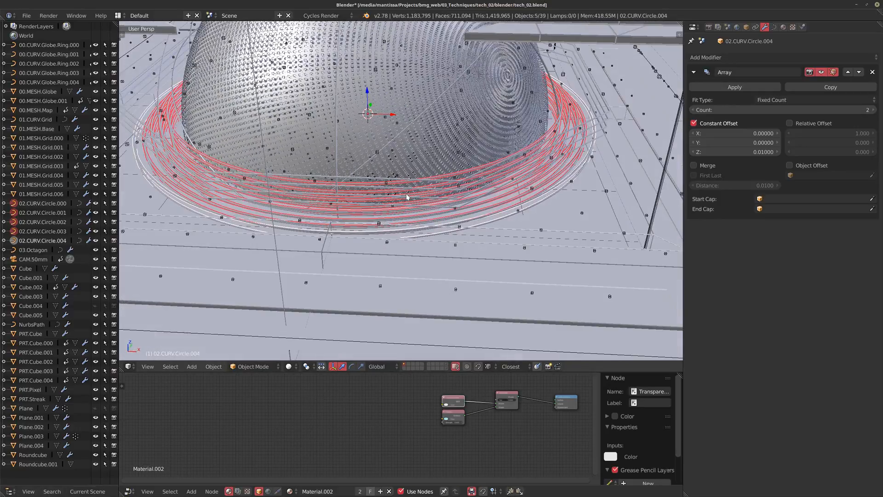
key(KP_Divide)
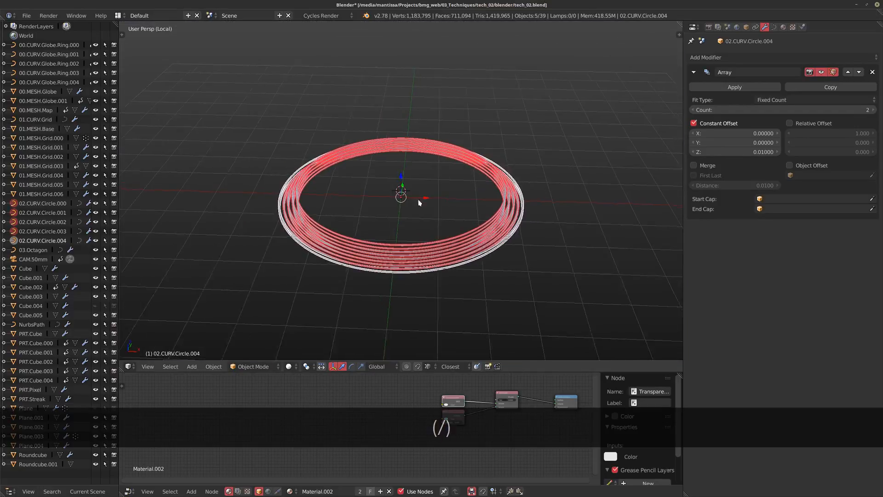
Step: Examine individual rings in the isolated set and set the Array count of 02.CURV.Circle.004 to 1
right_click(484, 261)
middle_drag(500, 287, 508, 269)
right_click(549, 226)
middle_drag(560, 230, 536, 226)
scroll(562, 200, up, 2)
right_click(538, 252)
click(694, 112)
shift+middle_drag(523, 259, 548, 231)
shift+middle_drag(319, 271, 384, 231)
scroll(384, 232, down, 1)
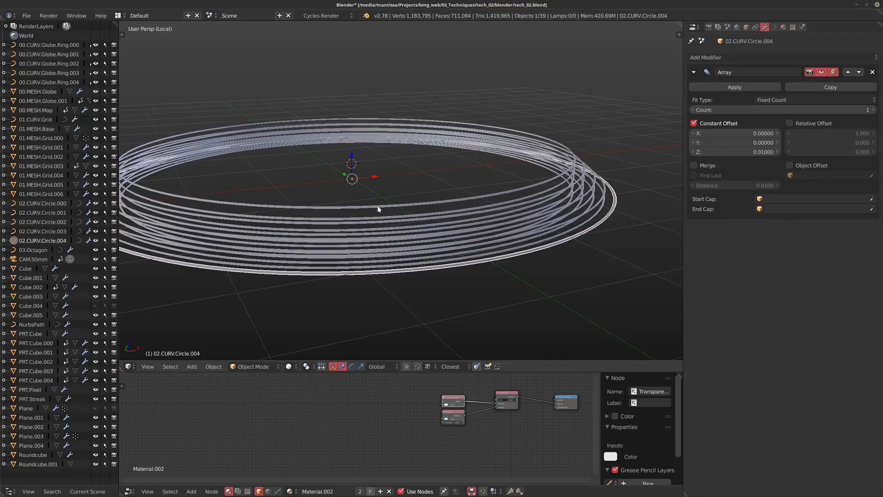
Step: Leave local view and review the circle curves around the globe in the full scene
key(KP_Divide)
scroll(326, 189, down, 5)
middle_drag(326, 188, 360, 219)
scroll(376, 221, up, 2)
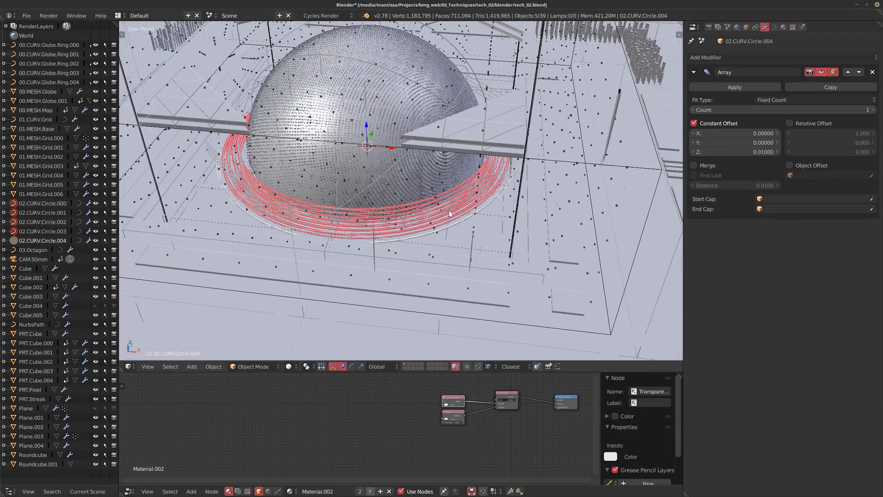
middle_drag(450, 213, 380, 210)
Step: Select 03.Octagon and inspect its arrayed outline around the globe
click(33, 249)
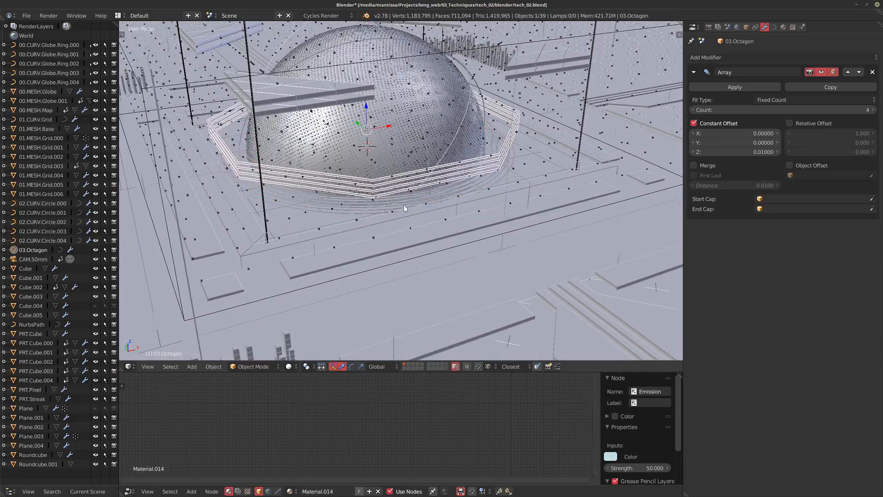
key(KP_Decimal)
middle_drag(391, 218, 302, 256)
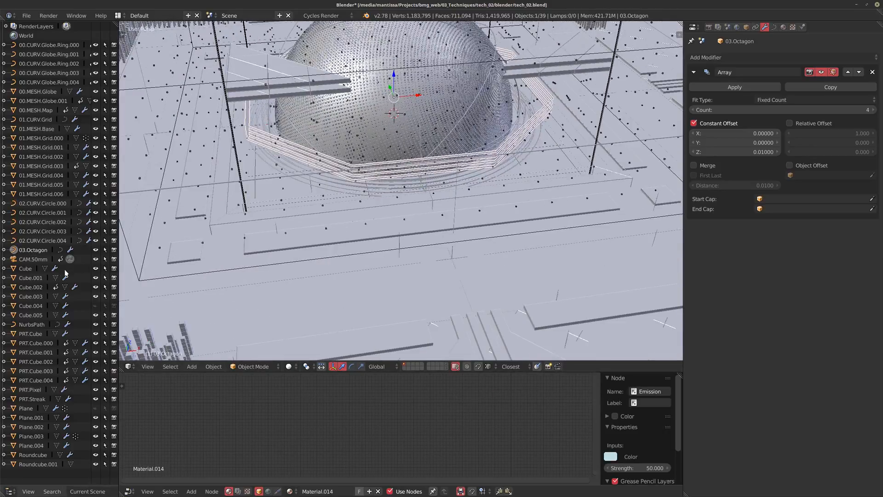
scroll(301, 257, down, 3)
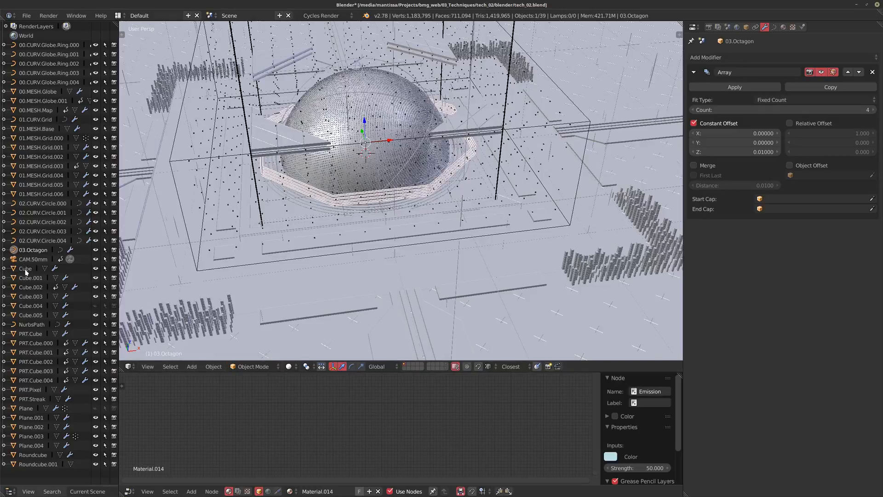
Step: Select Cube and inspect the base frame made by its Solidify, Subsurf and Wireframe modifiers
click(26, 268)
key(KP_Decimal)
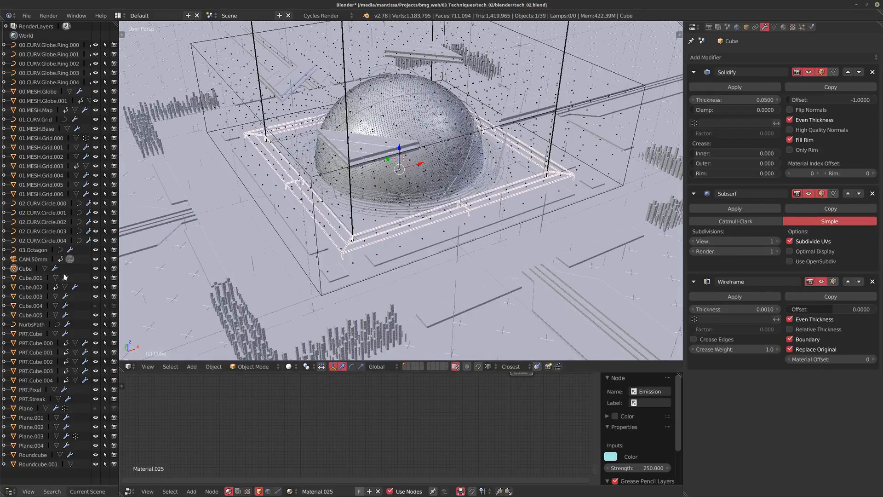
middle_drag(340, 216, 384, 244)
scroll(363, 244, down, 1)
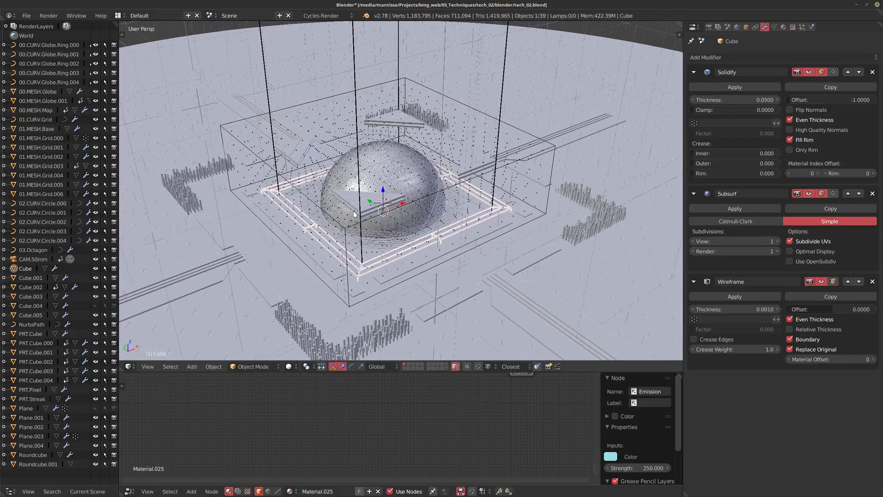
Step: Examine the Cube base frame up close and review the modifiers that build its thin wire outline
scroll(354, 214, up, 5)
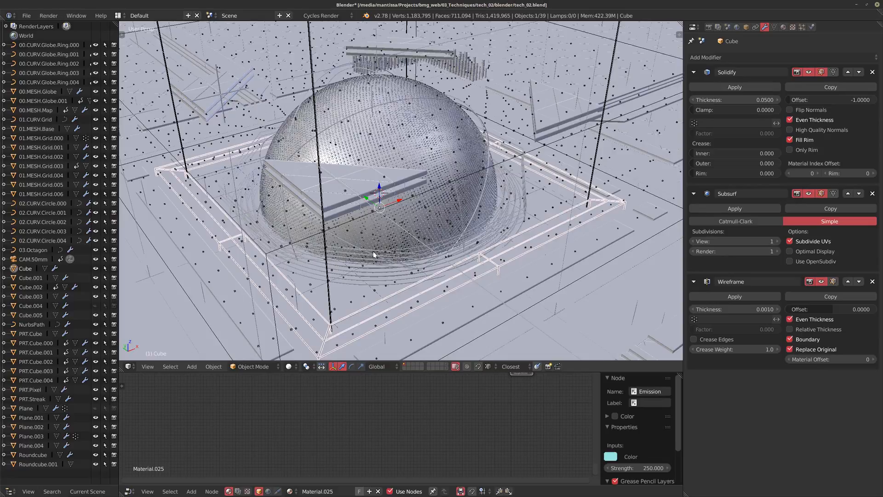
shift+middle_drag(362, 252, 359, 225)
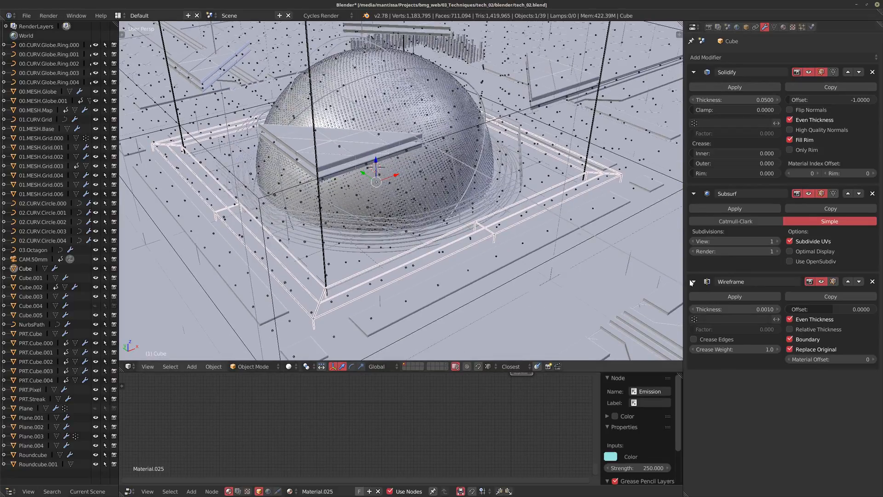
shift+middle_drag(511, 245, 505, 247)
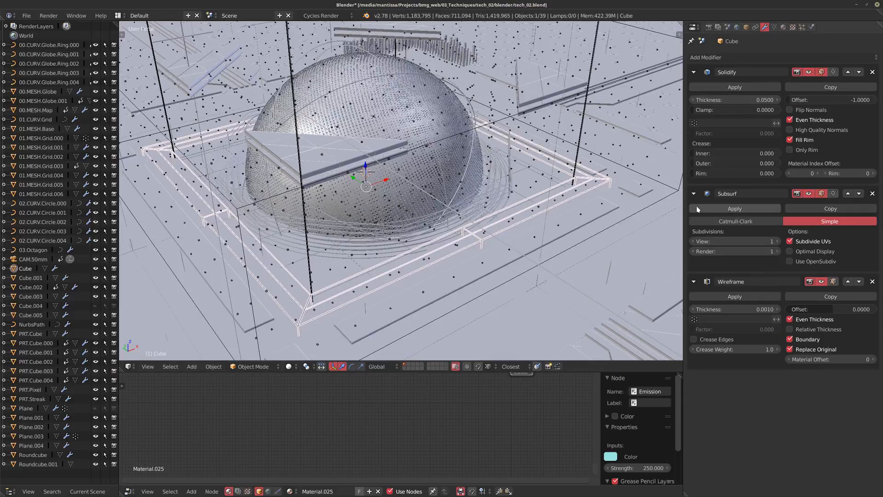
click(741, 57)
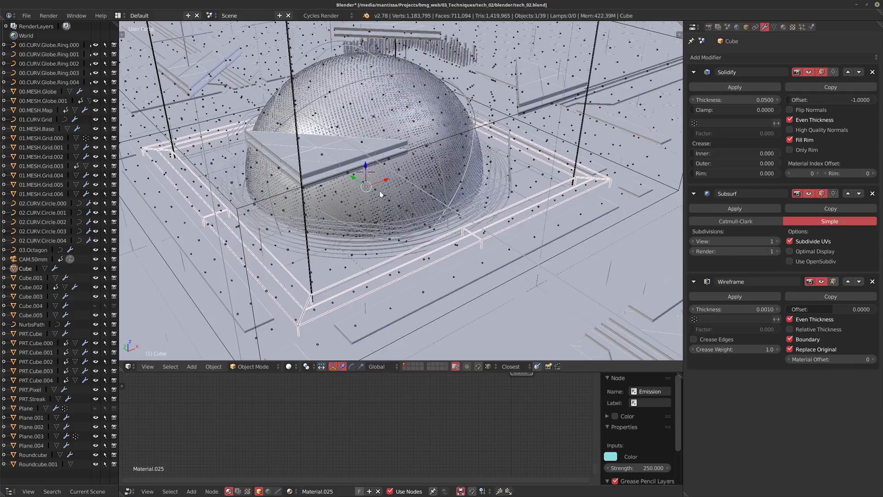
Step: Select Cube.001 and inspect the particle-filled box around the globe with its Solidify, ParticleSystem 1 and Wireframe modifiers
click(37, 279)
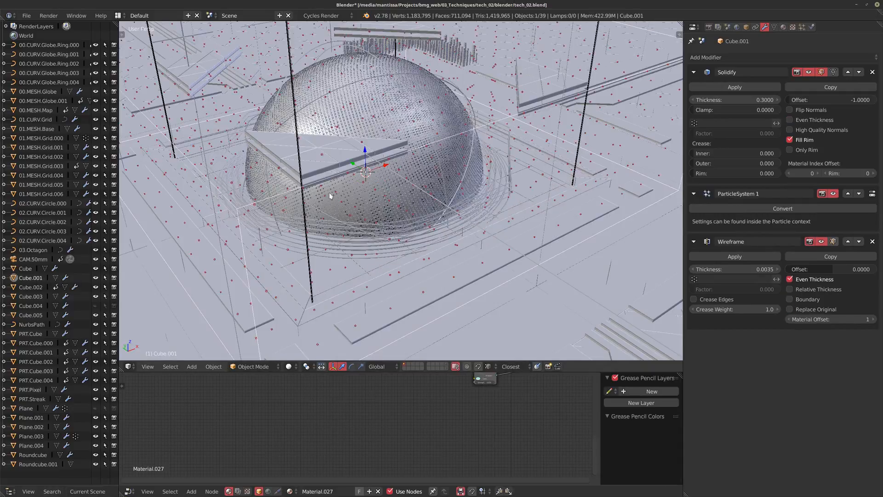
scroll(329, 196, down, 5)
middle_drag(408, 246, 455, 217)
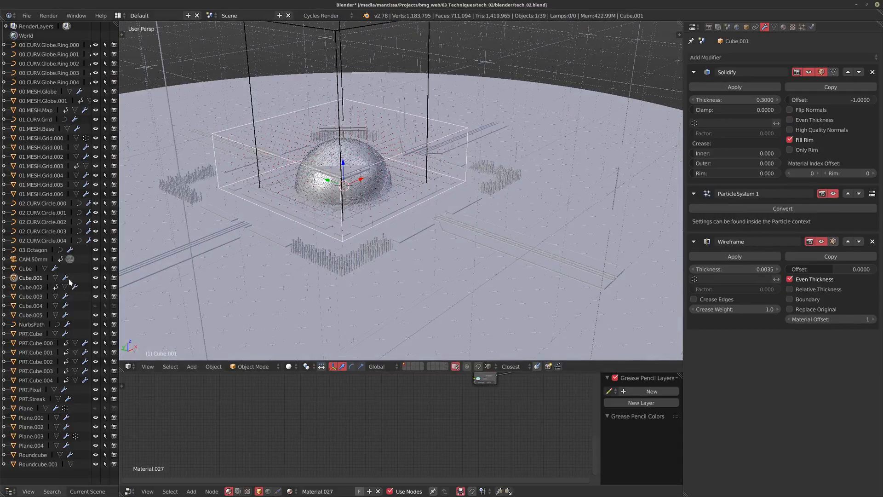
Step: Select Cube.002 and inspect its geometry both up close and from a distance
click(29, 287)
scroll(361, 256, down, 3)
middle_drag(360, 255, 374, 280)
scroll(406, 269, up, 7)
scroll(382, 262, down, 6)
Step: Select Cube.003 and examine the mesh of its mirrored floor strips in Edit Mode
click(31, 298)
scroll(420, 248, down, 4)
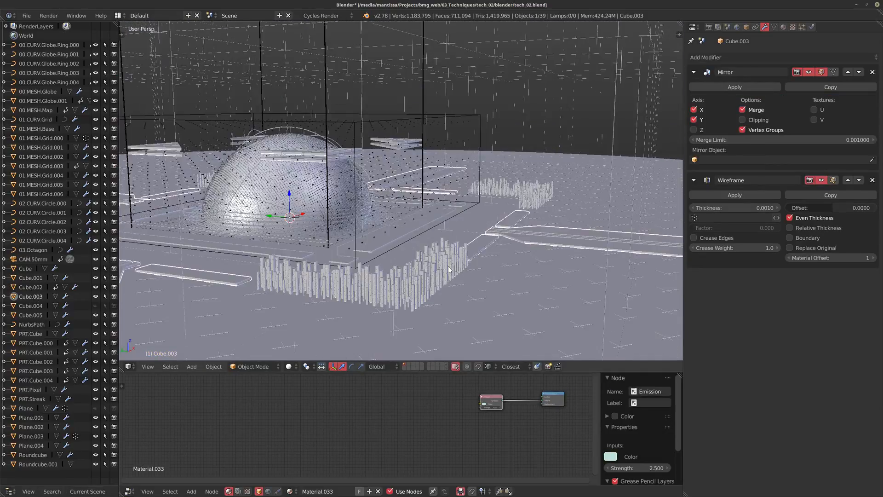
middle_drag(419, 247, 407, 246)
key(Tab)
scroll(396, 253, up, 3)
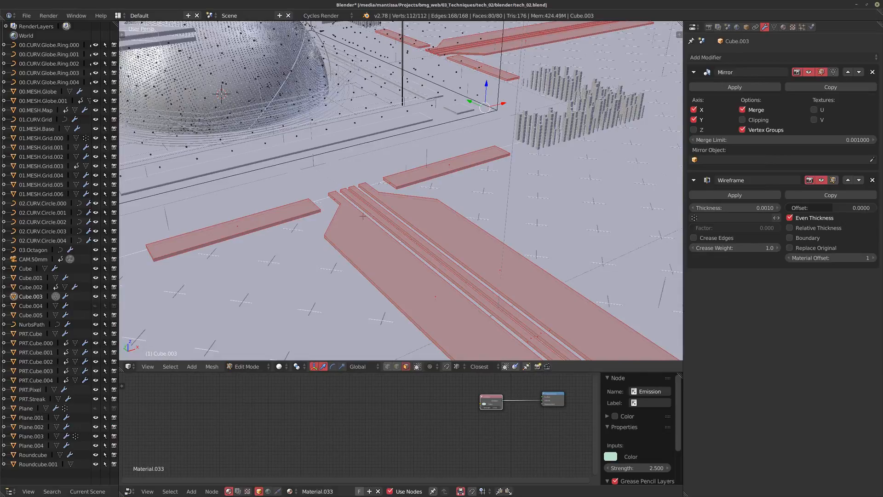
Step: Return Cube.003 to Object Mode and inspect the edges of the floor strips made by its Mirror and Wireframe modifiers
scroll(363, 217, down, 5)
key(Tab)
scroll(353, 199, up, 6)
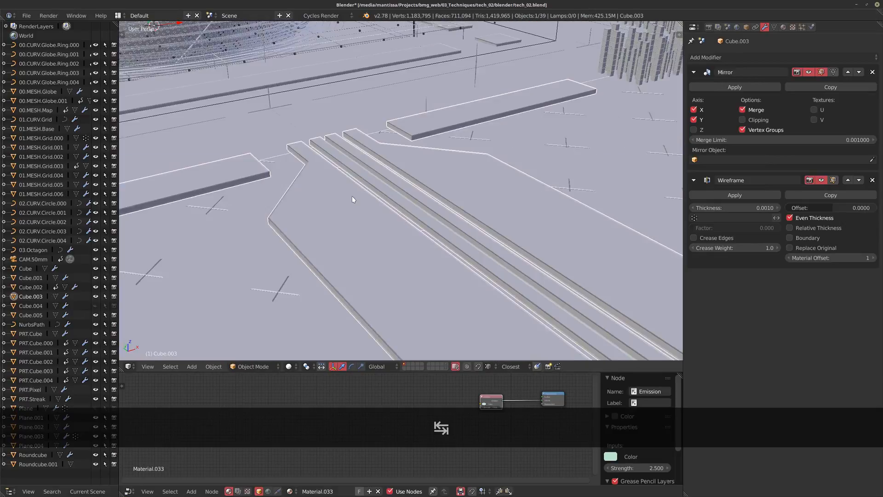
shift+middle_drag(353, 199, 374, 237)
scroll(313, 248, up, 4)
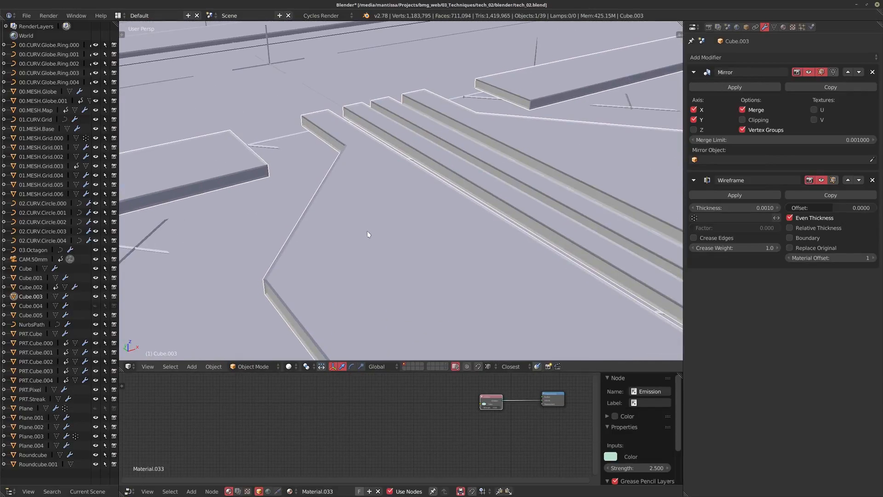
scroll(451, 242, down, 5)
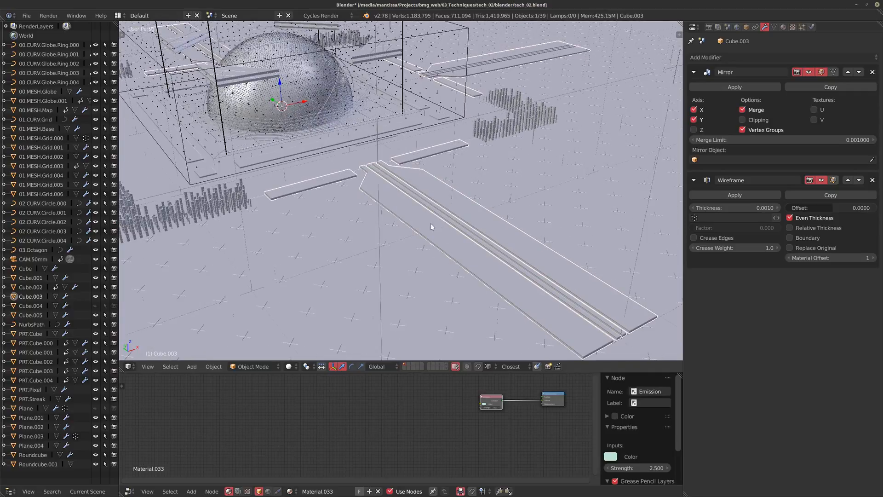
scroll(431, 225, up, 2)
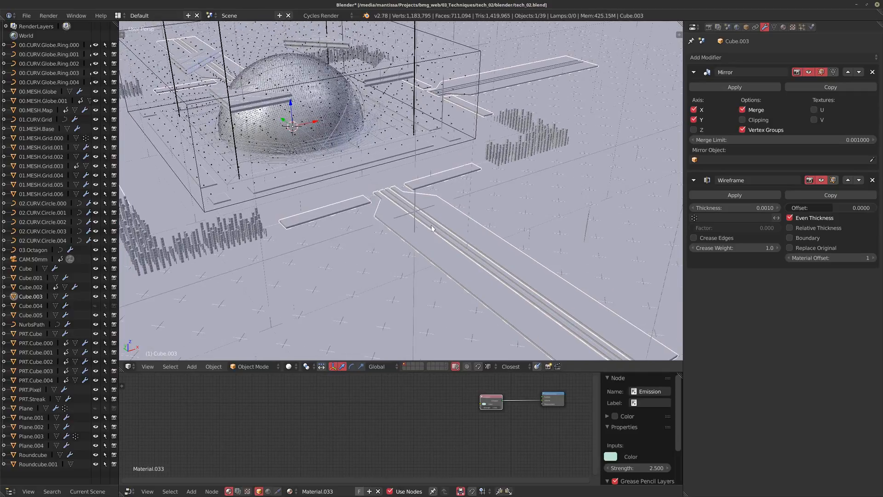
middle_drag(432, 225, 477, 193)
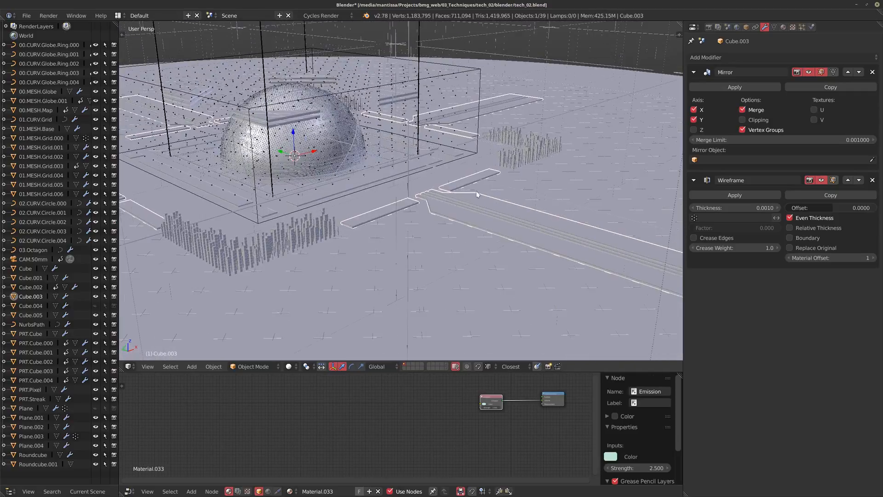
Step: Select Cube.005 and inspect the tall wireframe box rising around the globe
click(29, 316)
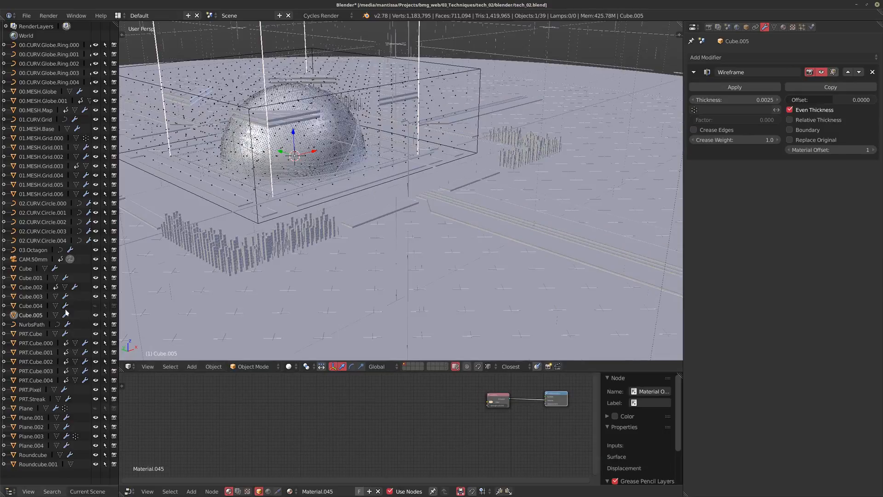
shift+middle_drag(391, 250, 410, 269)
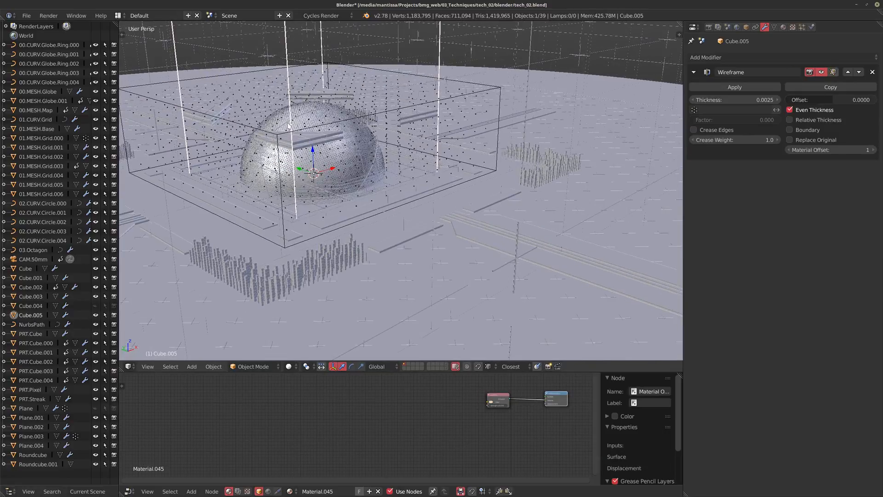
Step: Select PRT.Cube, check its Wireframe modifier and review the whole scene around the globe from several angles
click(26, 334)
scroll(378, 274, down, 4)
middle_drag(331, 305, 339, 263)
scroll(348, 283, down, 2)
scroll(343, 263, up, 1)
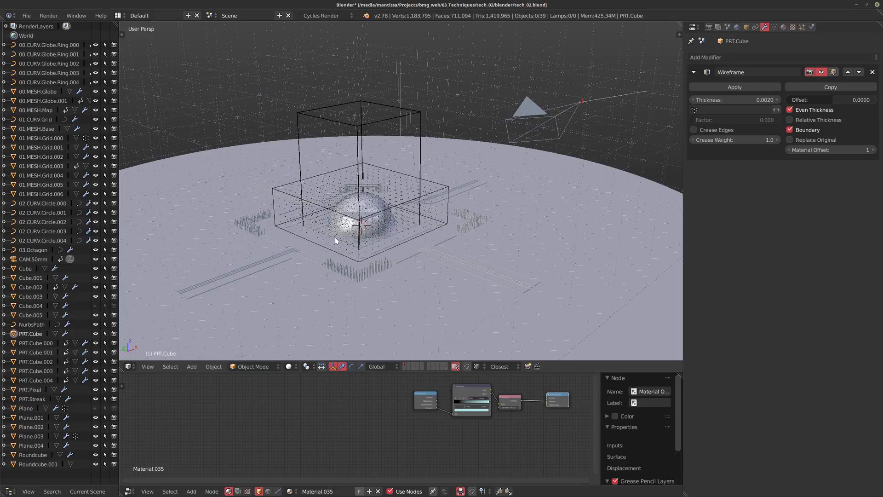
shift+middle_drag(335, 237, 326, 249)
scroll(361, 239, up, 4)
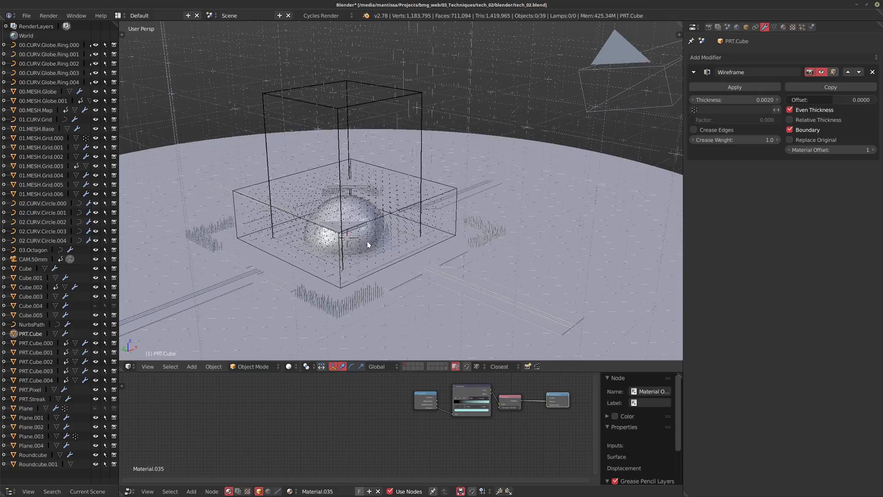
mouse_move(409, 262)
middle_down()
mouse_move(418, 262)
mouse_move(394, 236)
mouse_move(405, 262)
mouse_move(429, 253)
mouse_move(400, 263)
middle_up()
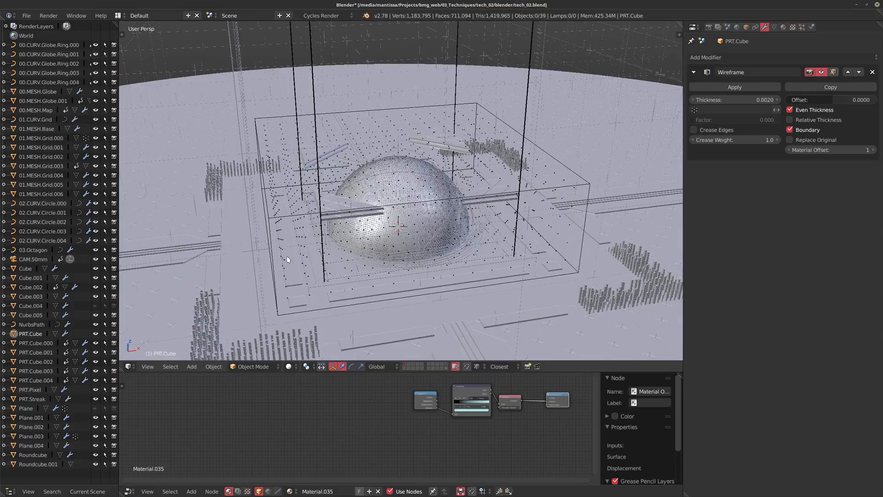
middle_drag(382, 254, 367, 257)
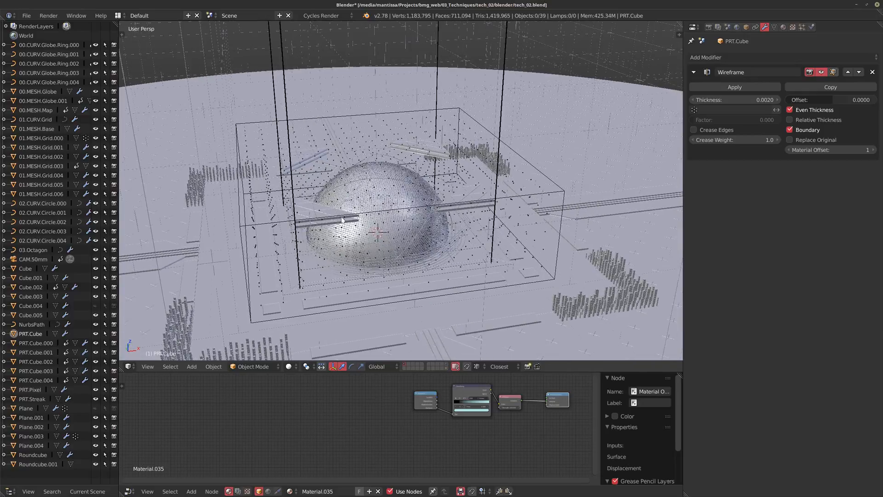